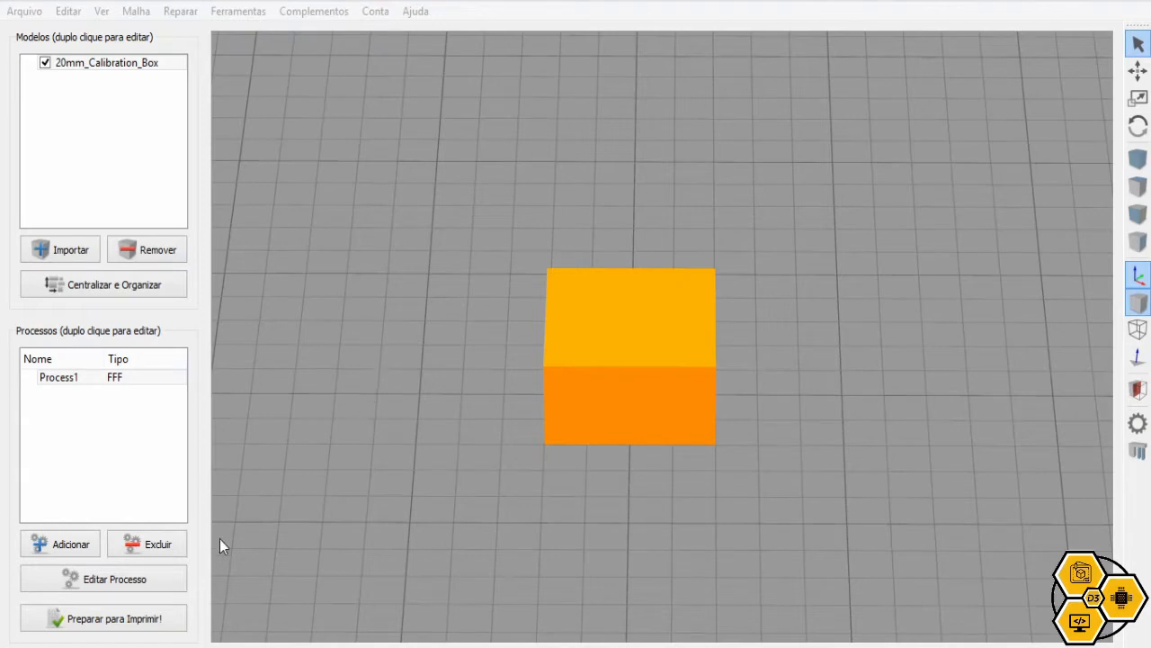
Open Process1's FFF settings with the advanced options showing extruder E3D.V6.04 and its 0.40 mm nozzle
click(166, 572)
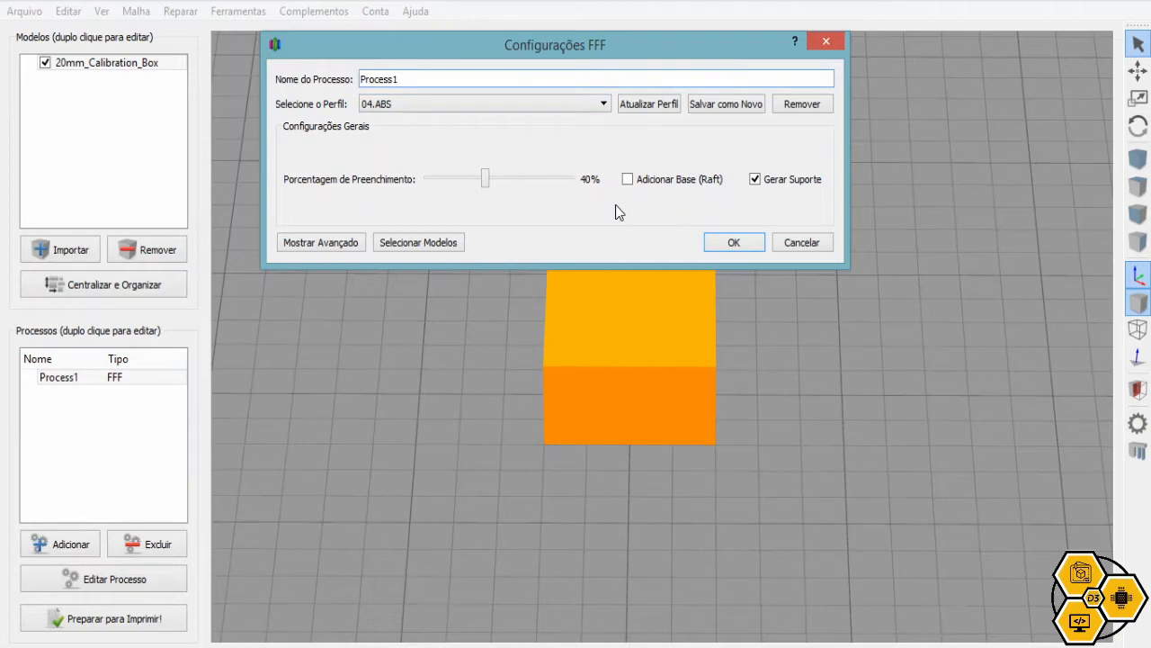
click(322, 243)
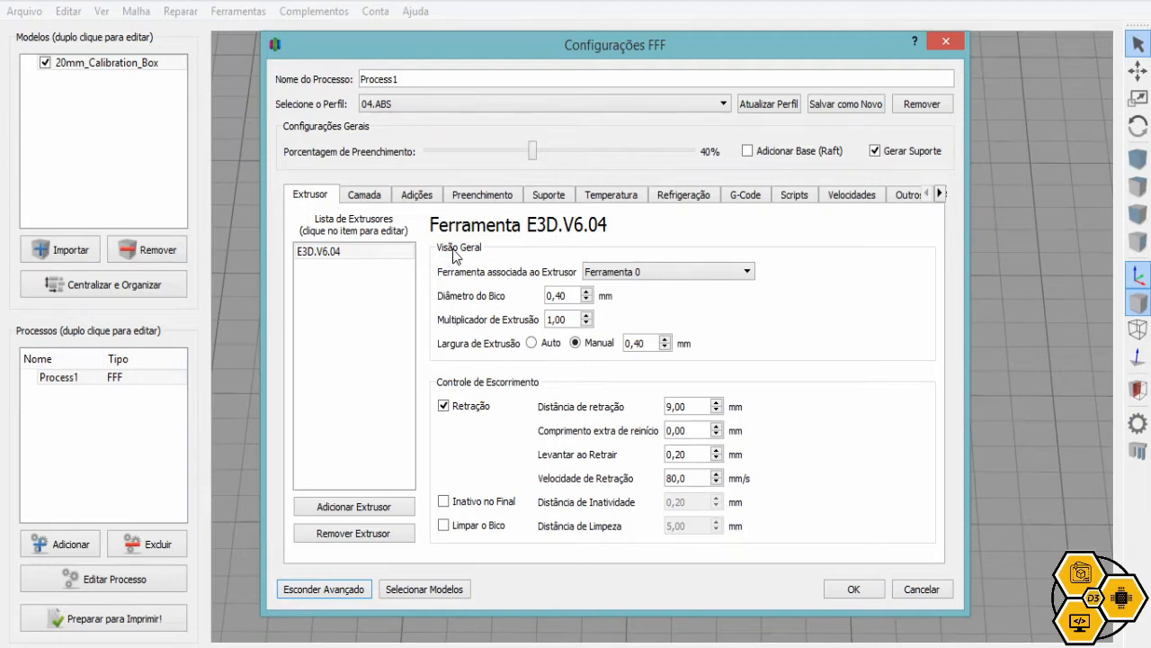
click(570, 296)
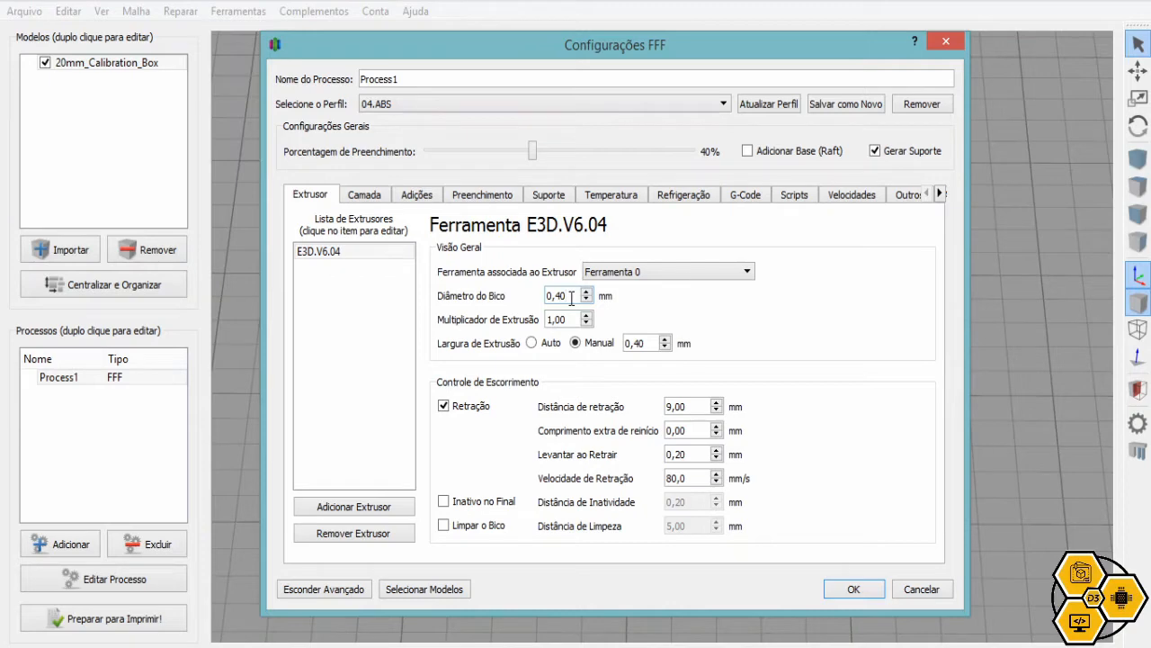
click(575, 320)
click(650, 344)
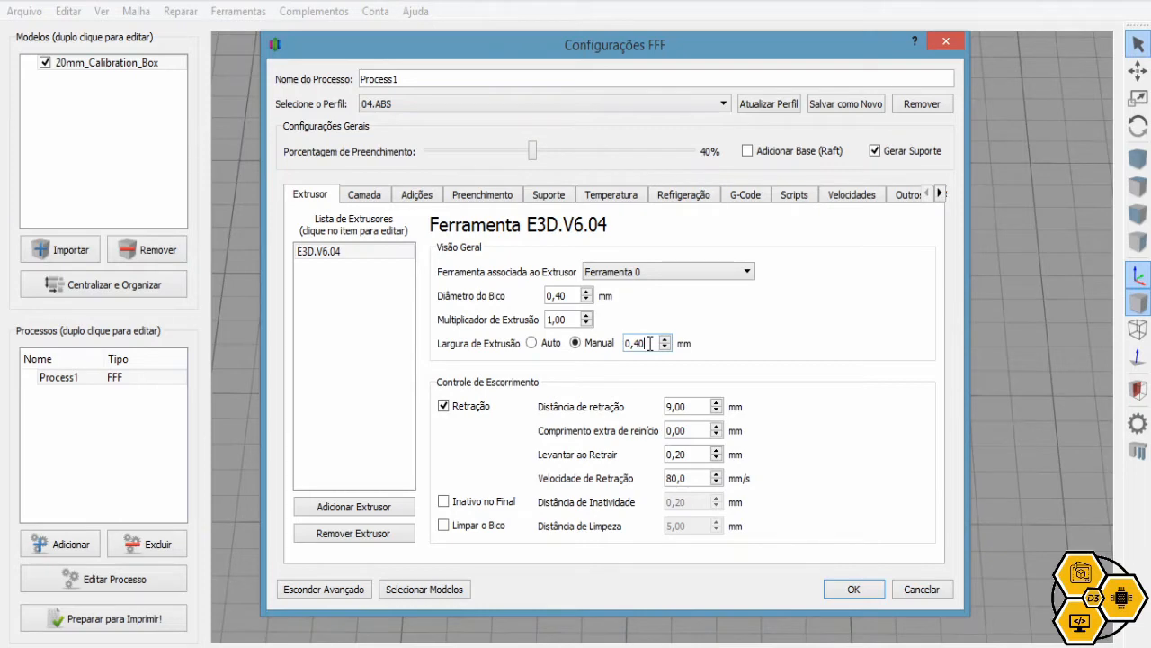
Review retraction distance 9.00 mm, retract lift 0.20 mm and retraction speed 80.0 mm/s
click(689, 409)
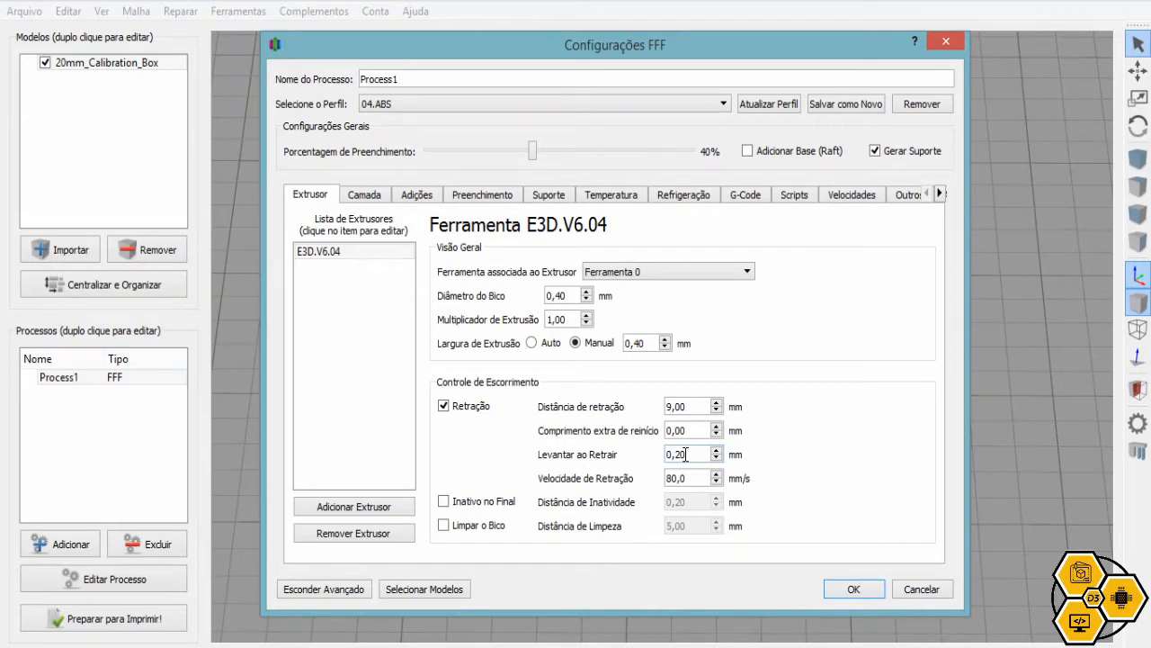
drag(687, 454, 680, 454)
click(700, 478)
Check the 0,1000 mm Altura de Camada on the Camada tab and accept the settings
click(376, 199)
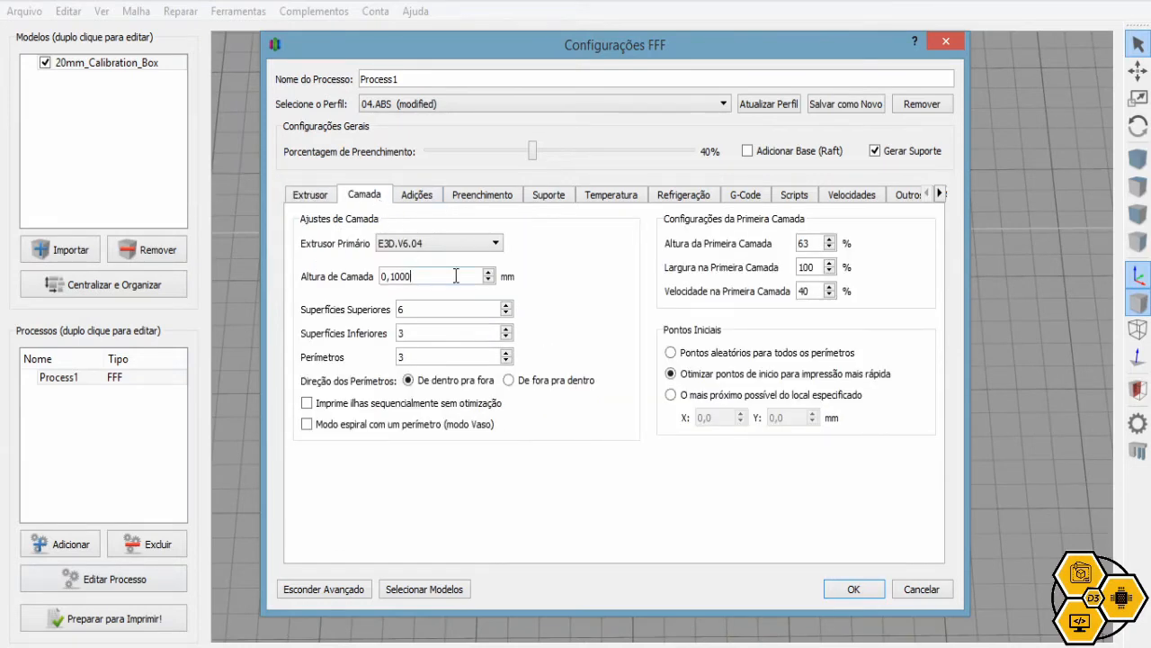
drag(457, 275, 383, 277)
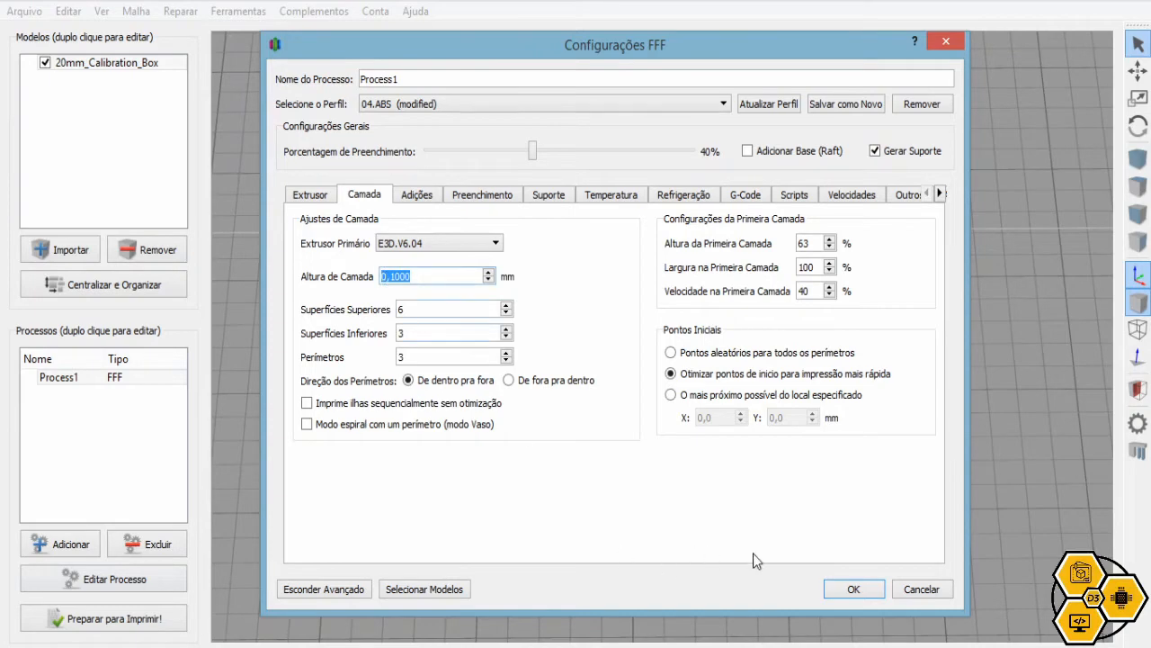
click(437, 279)
click(854, 589)
double_click(628, 387)
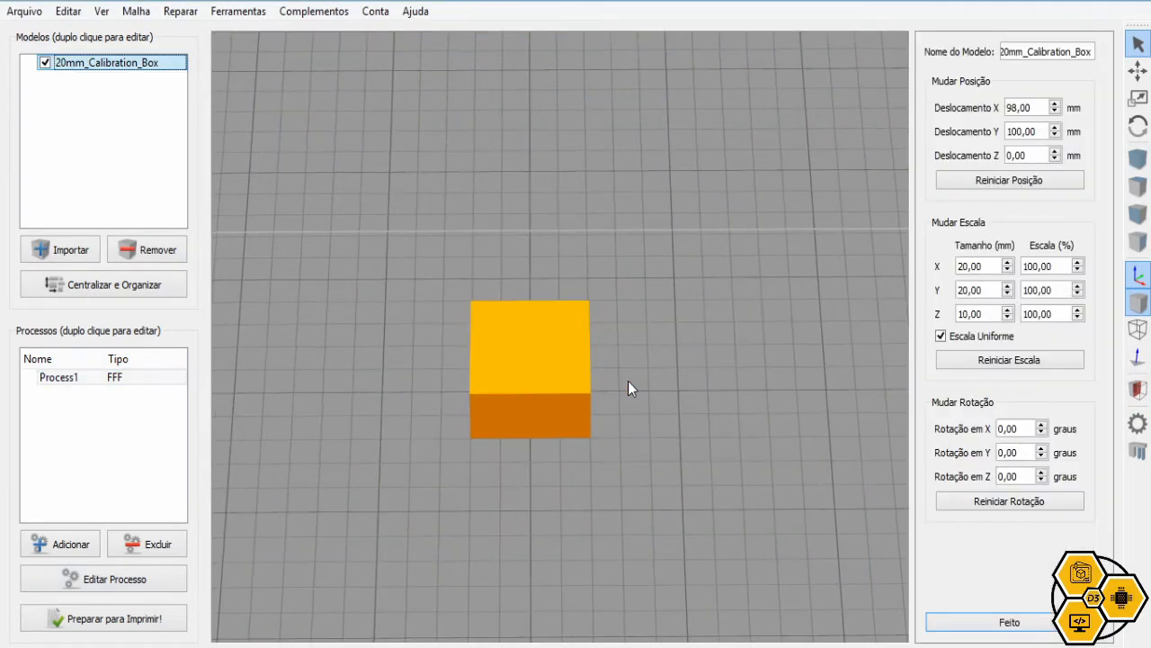
drag(988, 314, 955, 308)
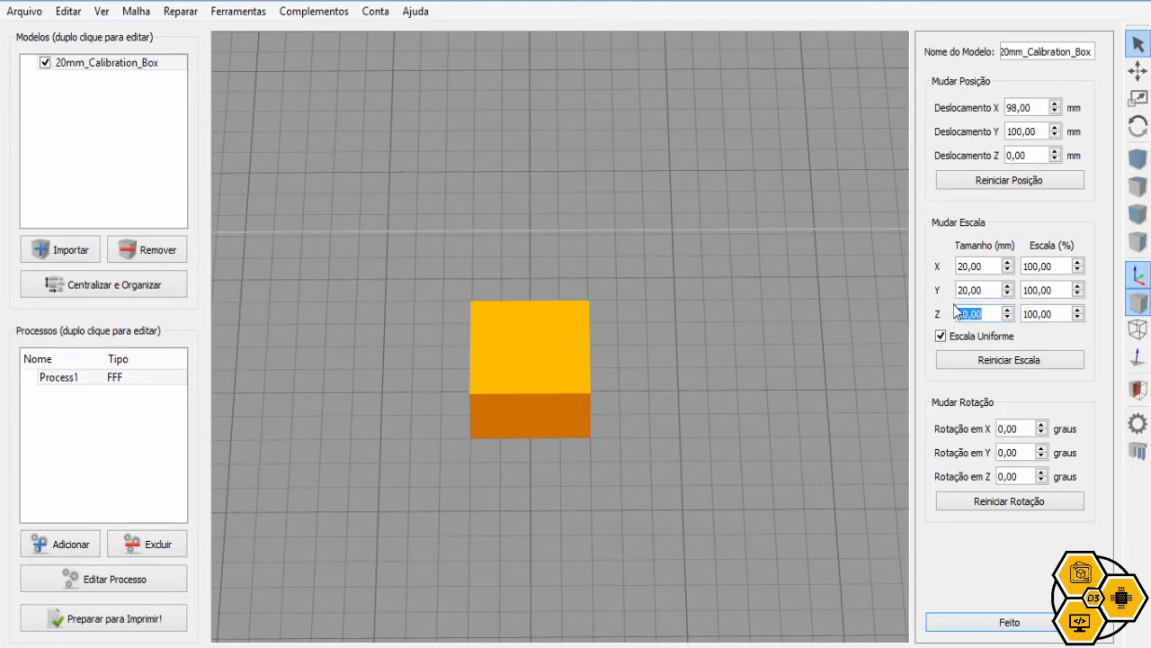
click(122, 618)
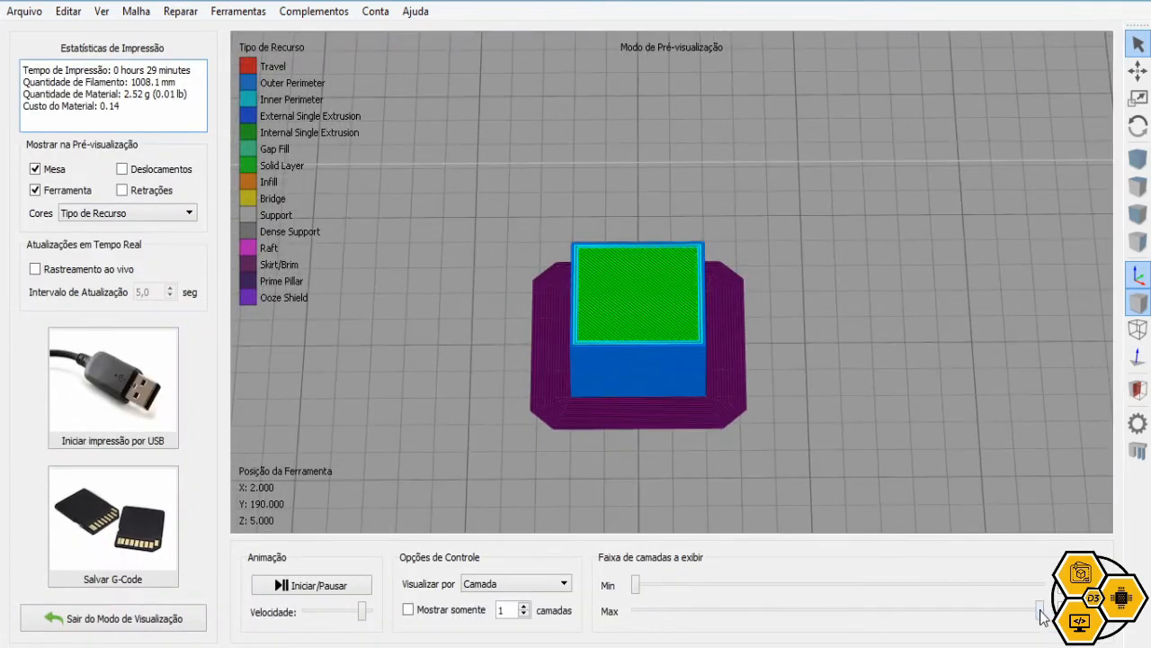
drag(1041, 611, 813, 613)
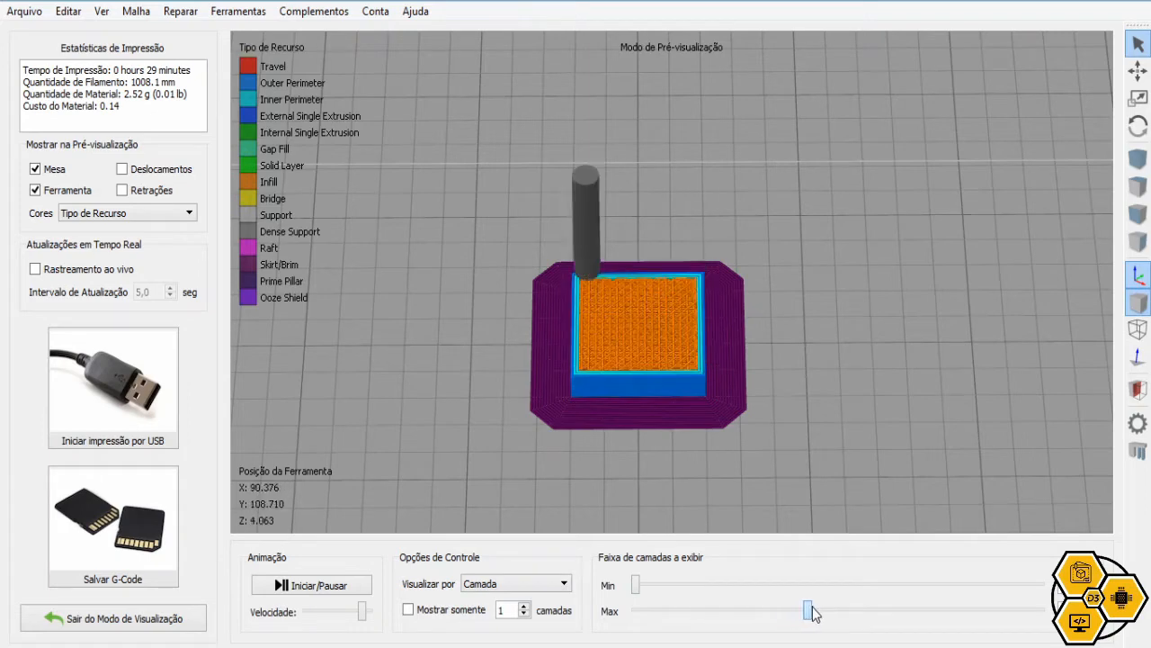
click(199, 628)
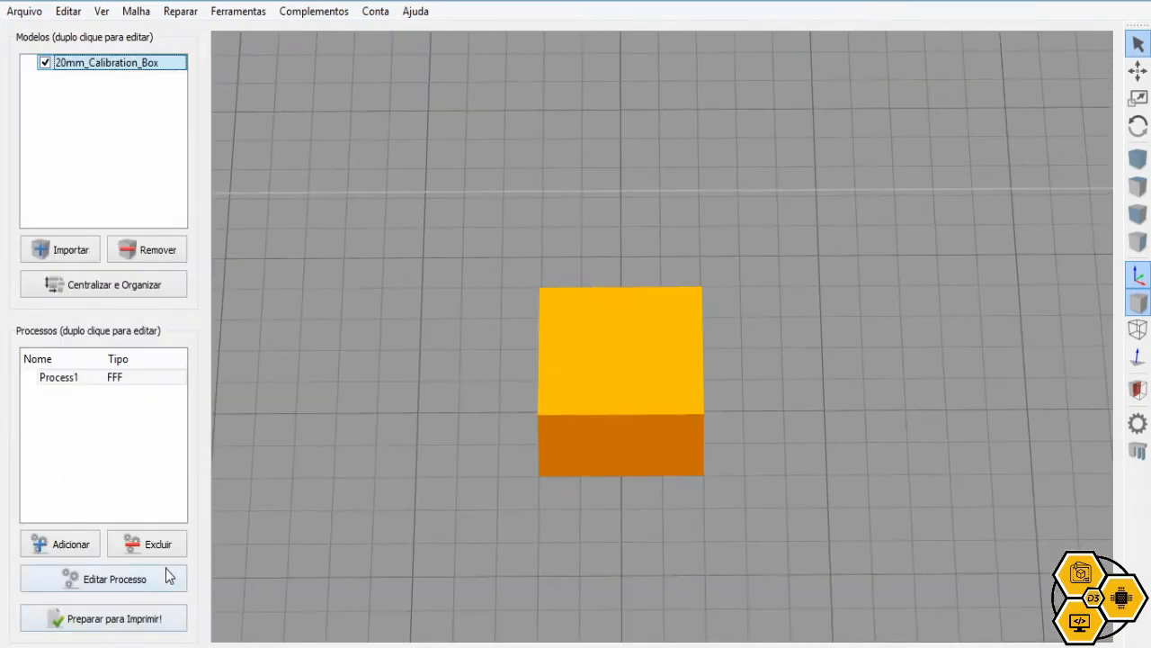
Change Altura de Camada to 0,5 mm on the Camada tab and accept it
click(165, 577)
click(367, 198)
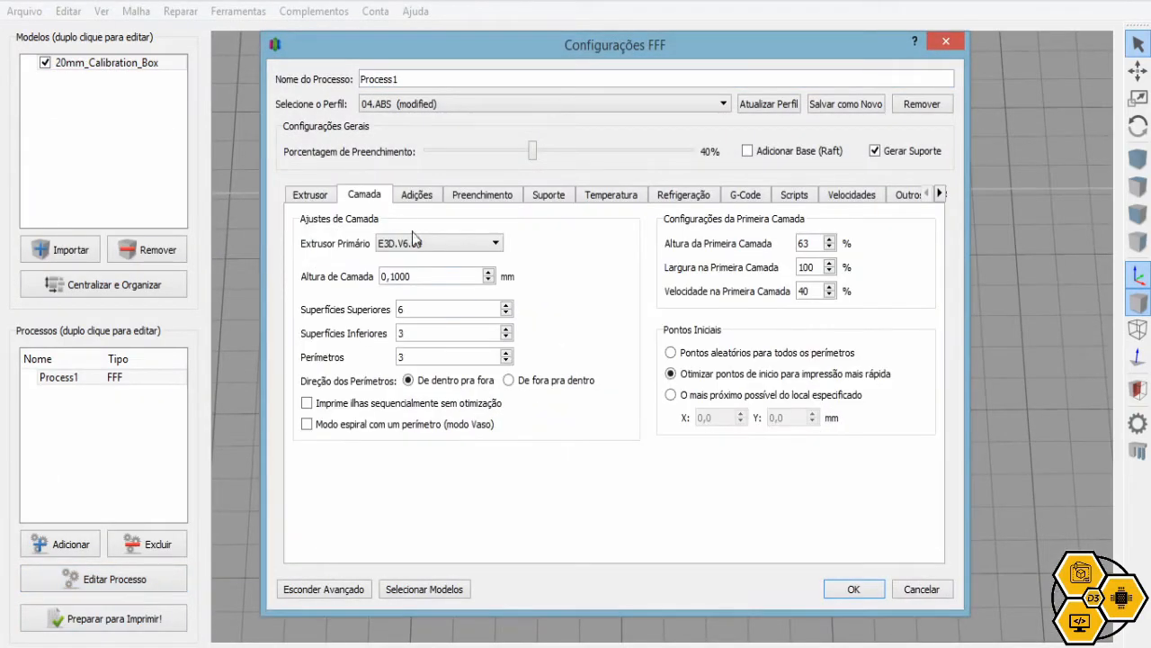
drag(434, 280, 391, 280)
text(5)
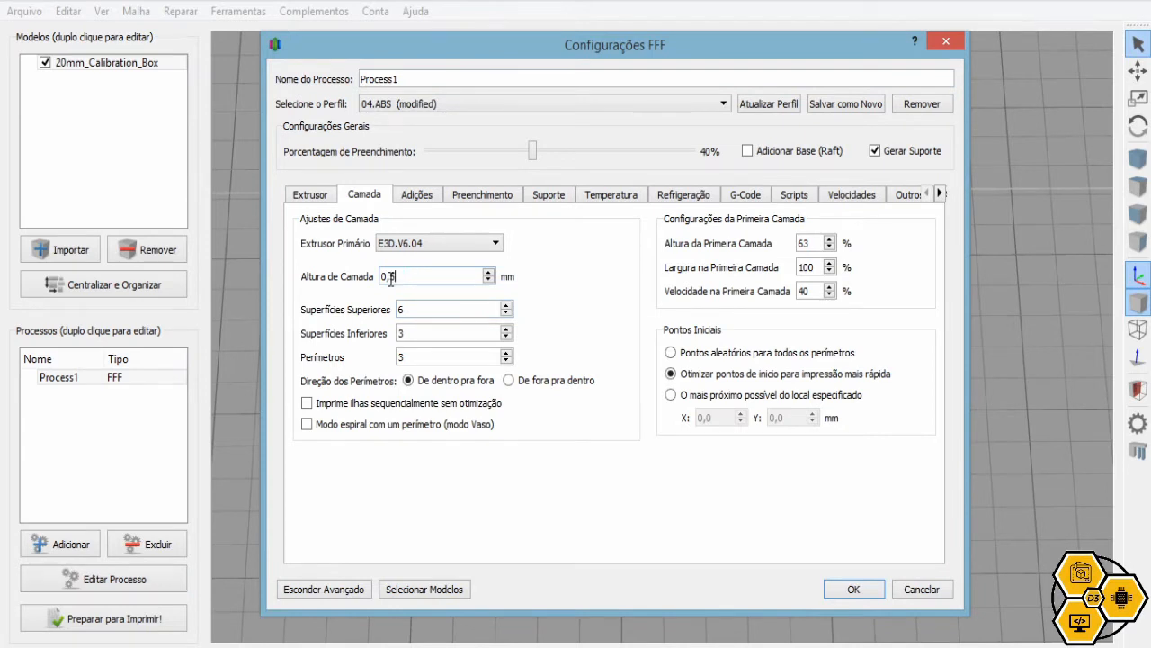
click(856, 589)
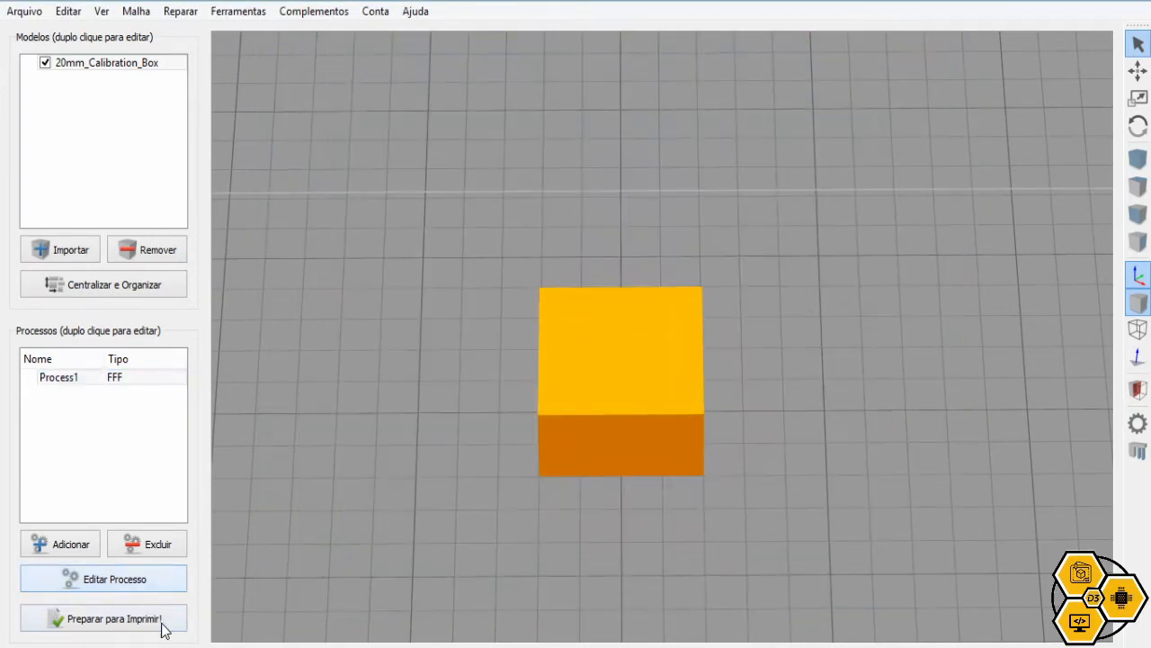
click(163, 624)
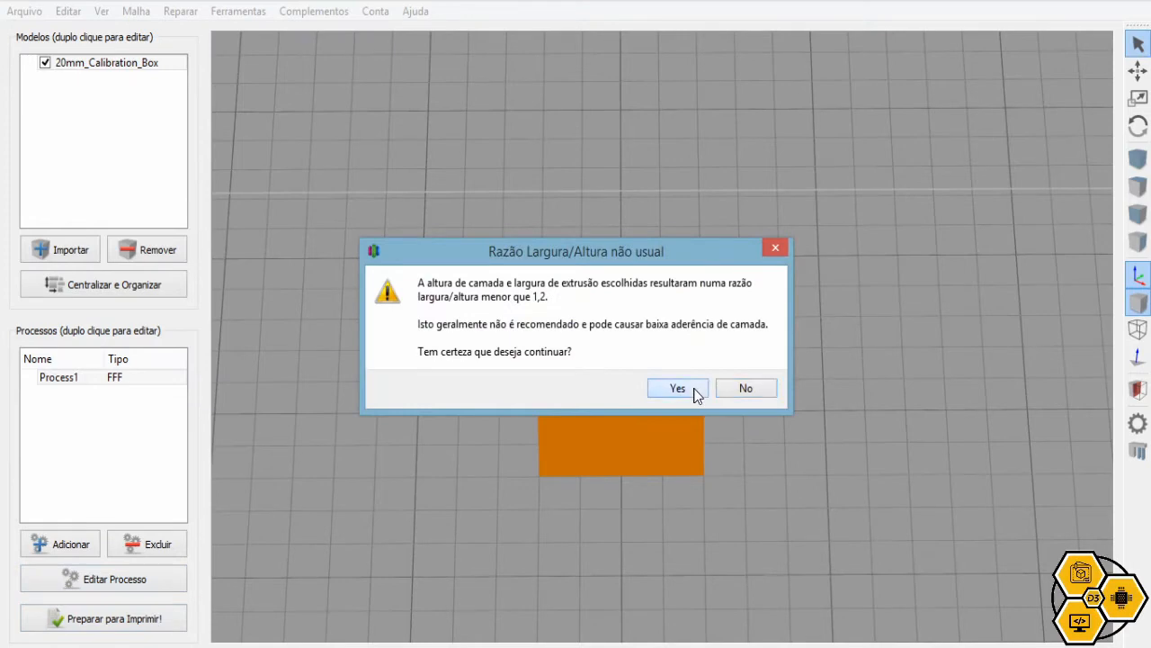
click(677, 388)
scroll(806, 406, up, 5)
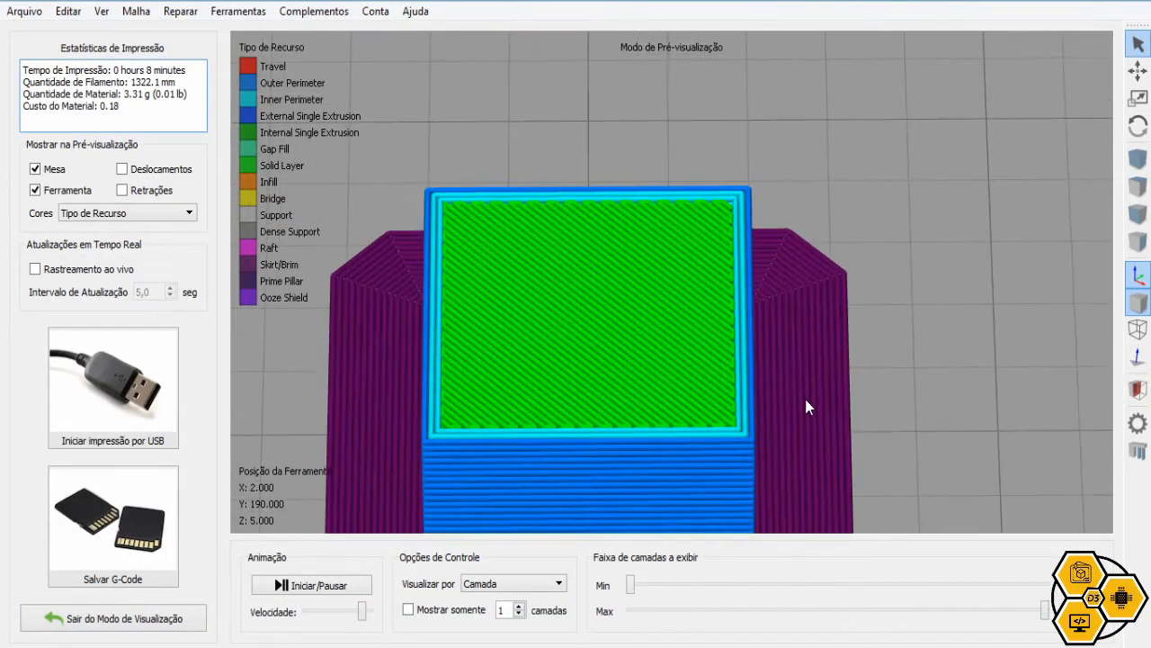
scroll(806, 407, down, 2)
mouse_move(1044, 610)
mouse_down()
mouse_move(633, 613)
mouse_move(1045, 610)
mouse_up()
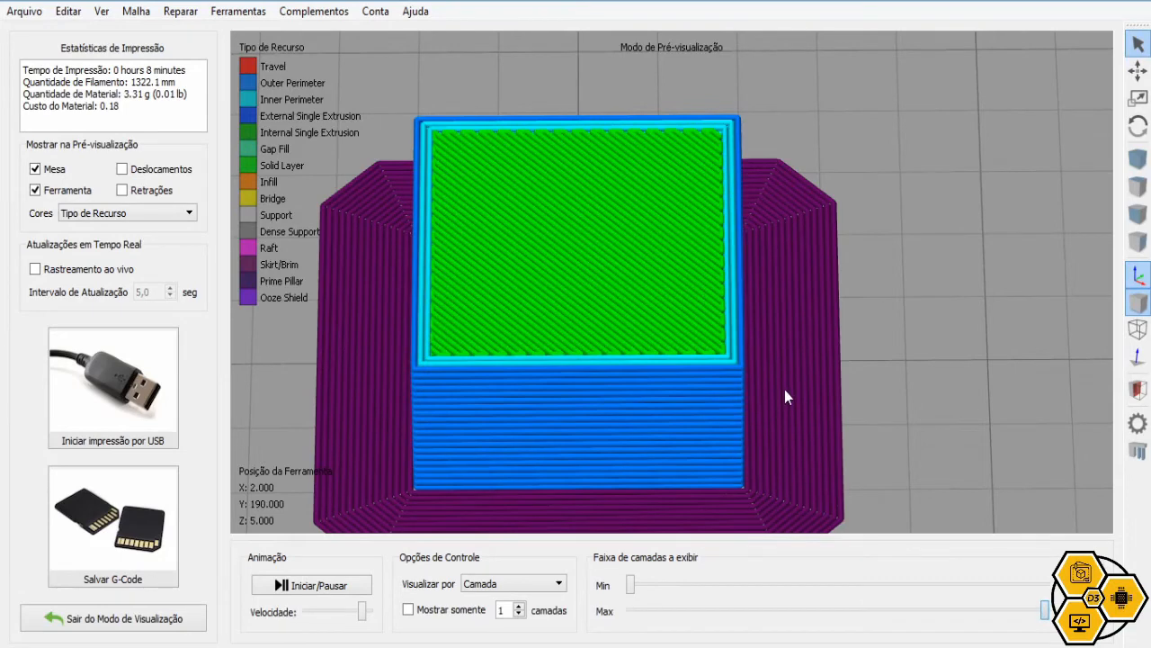
click(182, 619)
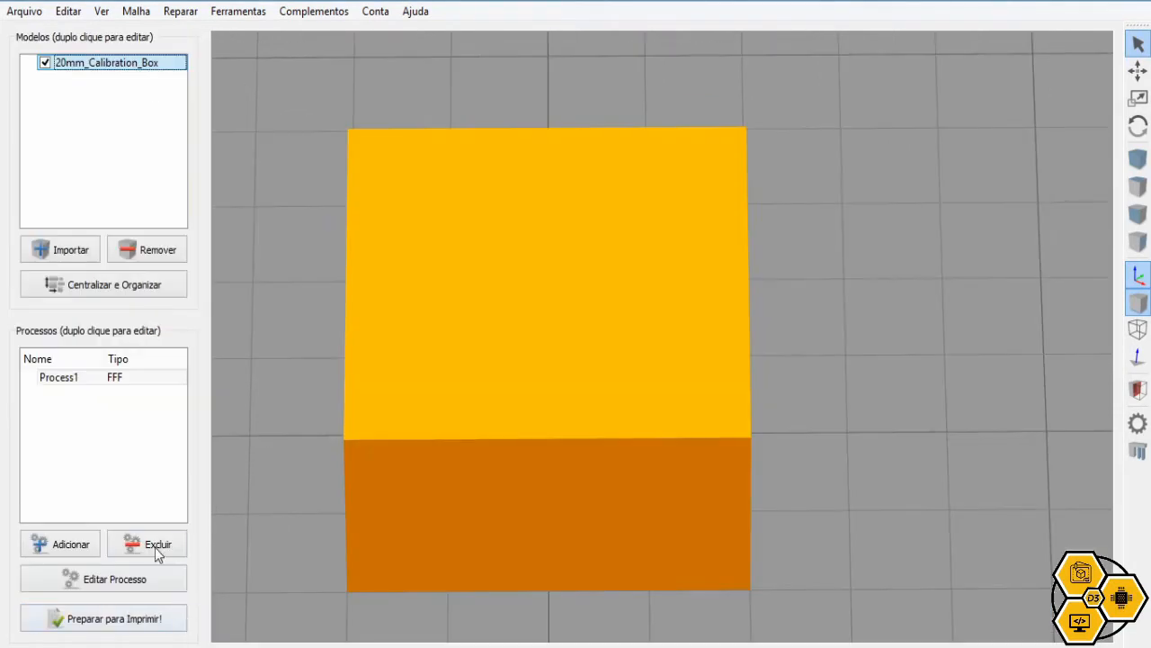
Reopen the process settings and set the layer height back to 0,1 mm
click(151, 576)
click(369, 195)
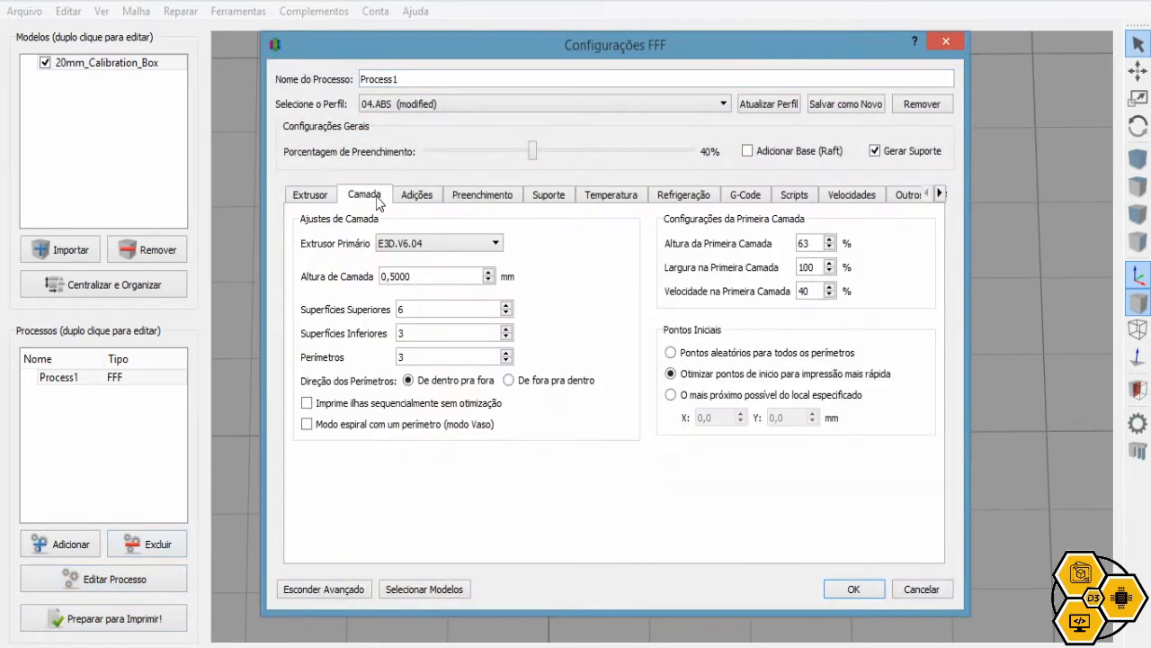
drag(435, 276, 394, 276)
click(428, 279)
key(BackSpace)
key(BackSpace)
key(BackSpace)
key(BackSpace)
text(1)
click(443, 306)
Re-edit the layer height digits, finally committing 0,1 mm
click(393, 276)
drag(415, 276, 391, 274)
text(06)
key(BackSpace)
key(BackSpace)
text(1)
key(BackSpace)
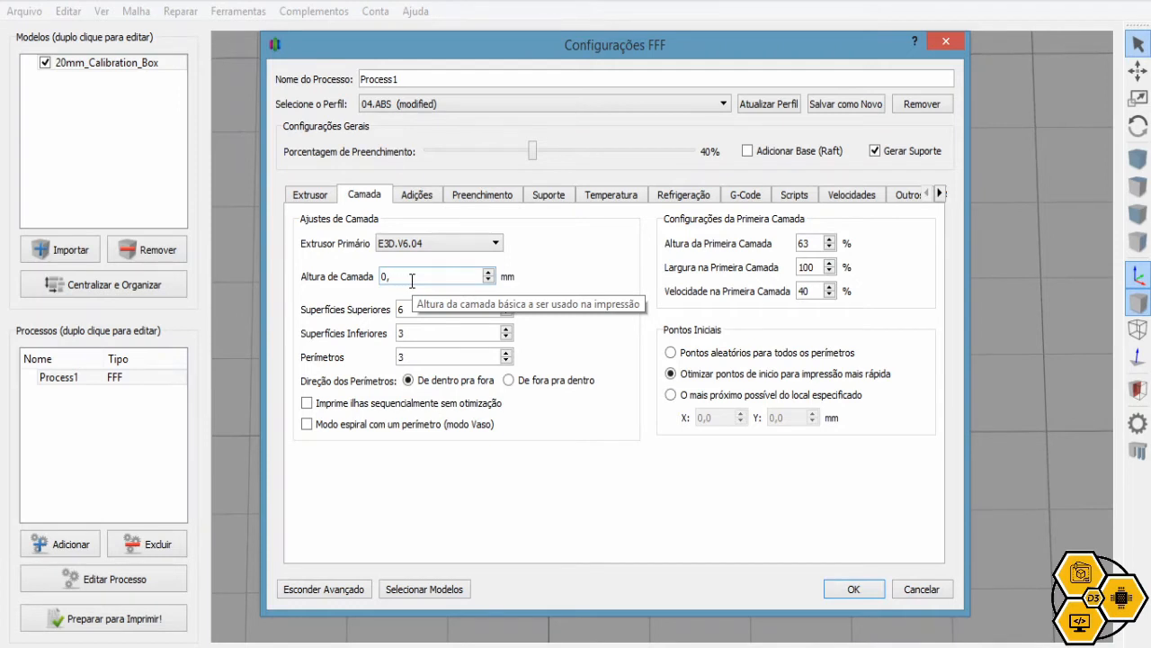
text(16)
key(BackSpace)
key(BackSpace)
text(2)
key(BackSpace)
text(1)
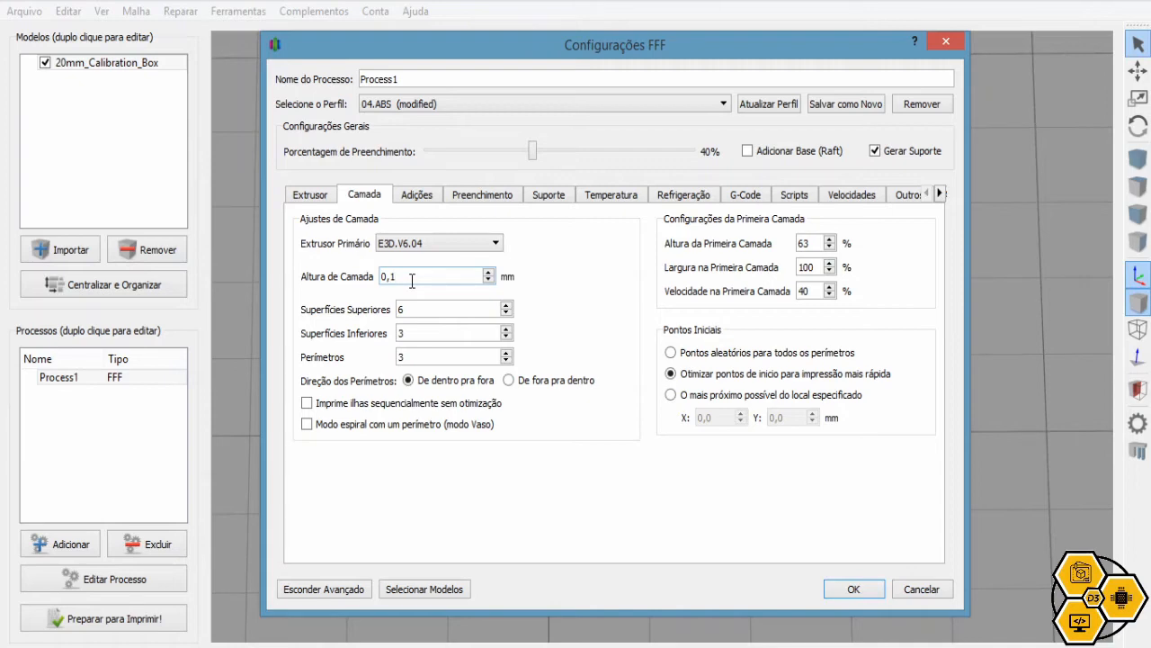
click(428, 307)
Set Superfícies Superiores to 1 and clear the bottom surfaces value of 3
click(417, 357)
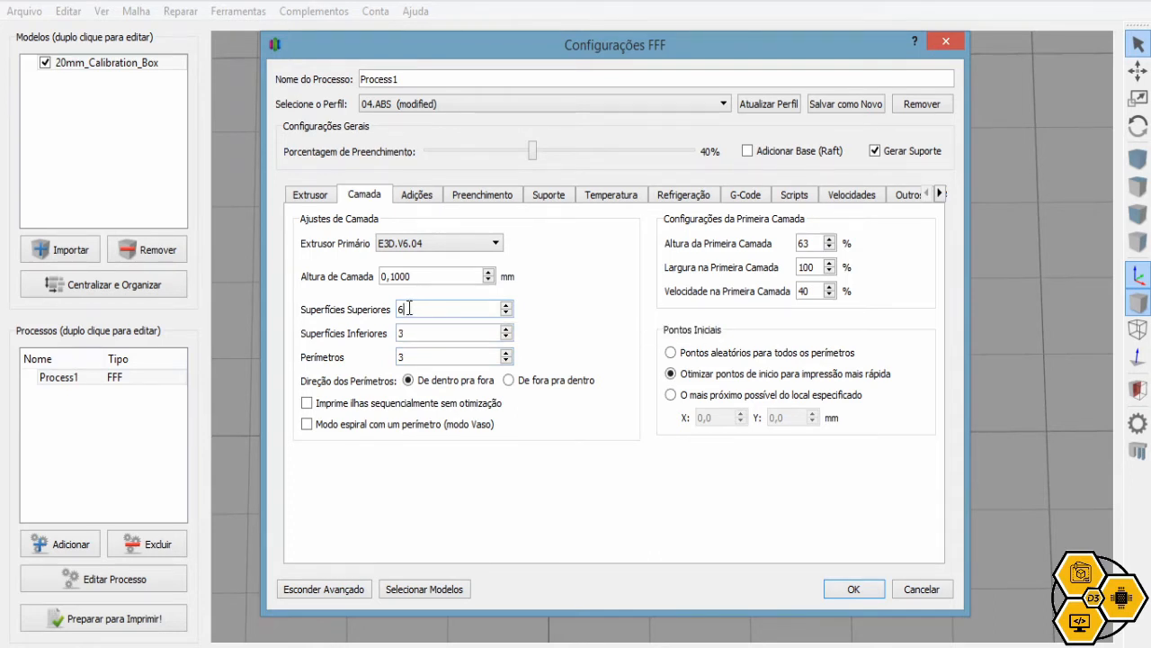
click(431, 330)
double_click(412, 328)
click(412, 310)
key(BackSpace)
text(1)
key(Tab)
key(BackSpace)
Enter 1 bottom surface, accept the layer settings and slice the box
text(1)
click(841, 590)
click(157, 619)
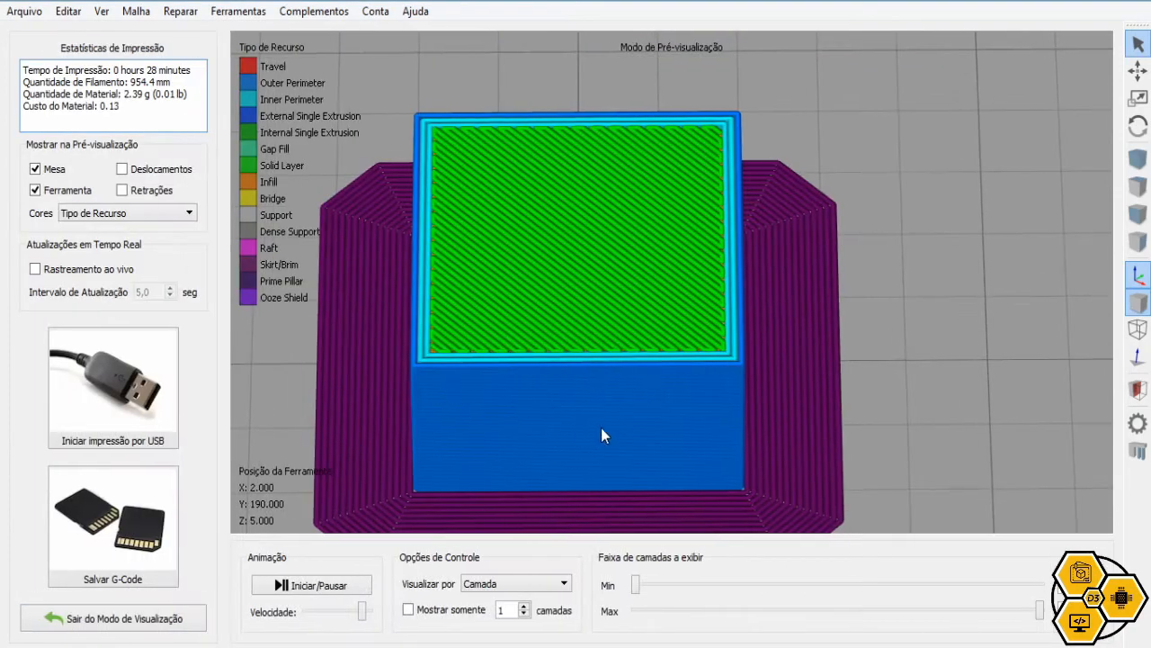
Step through the first sliced layers, show the higher layers, then exit the preview
drag(763, 639, 1009, 630)
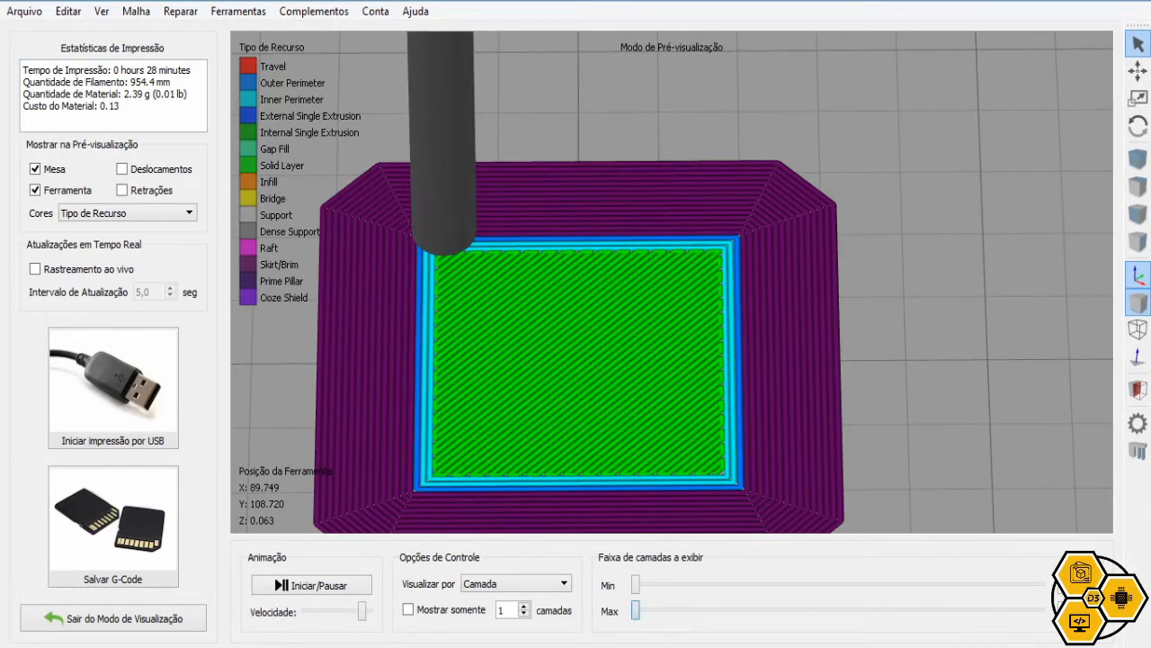
key(Right)
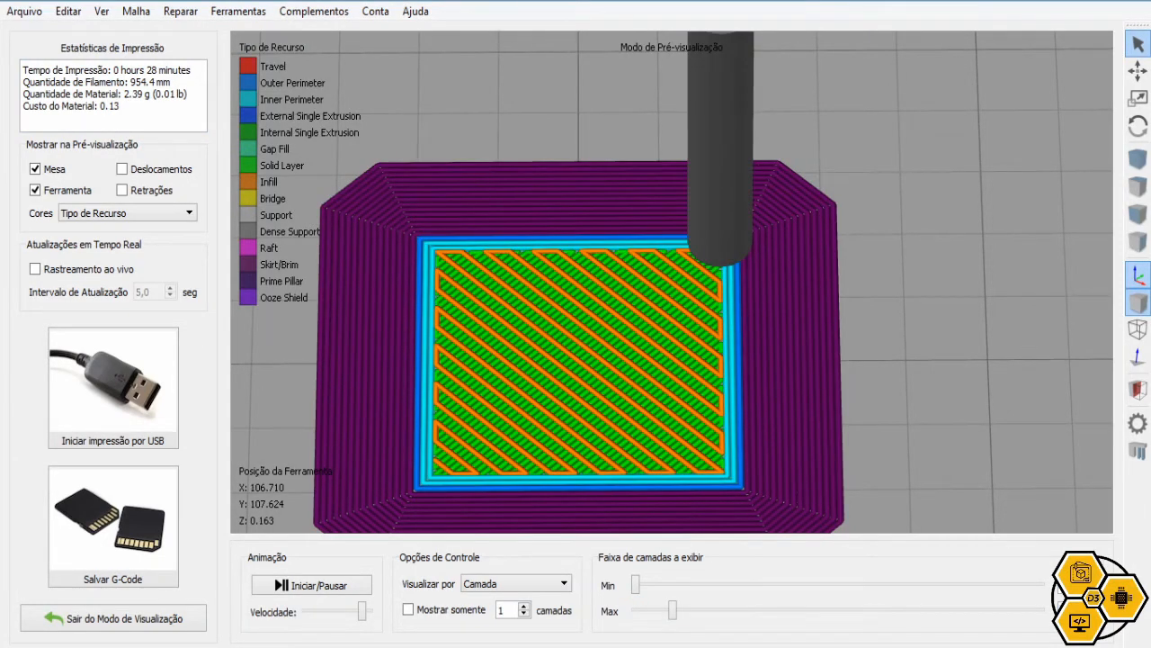
key(Left)
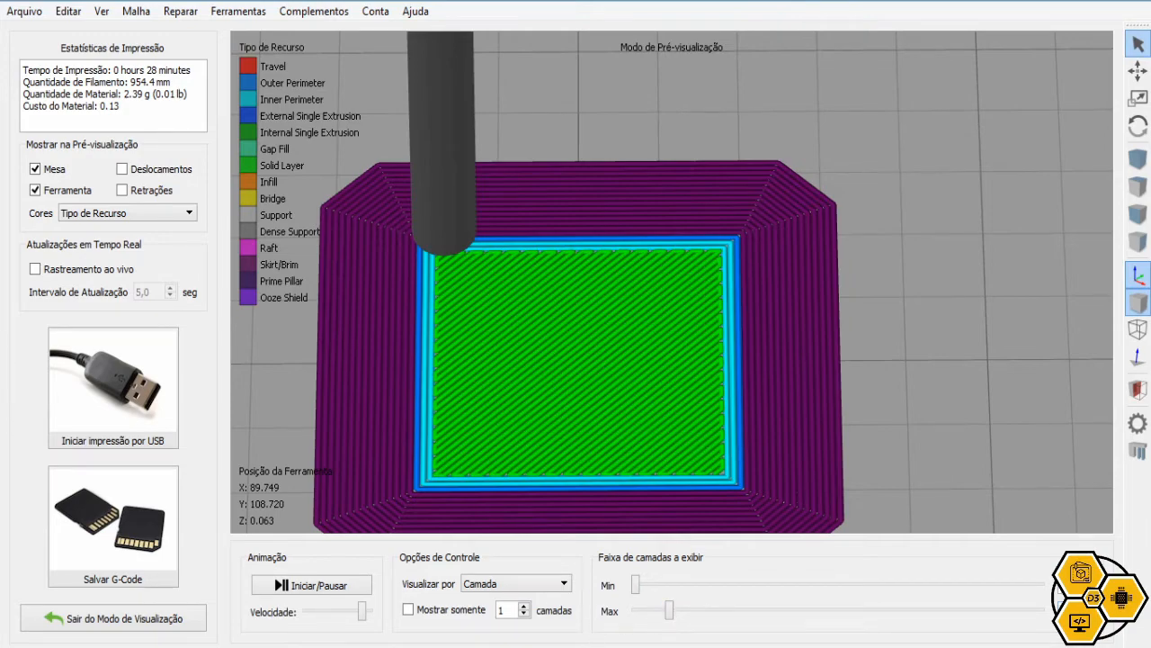
key(Right)
drag(673, 611, 1051, 615)
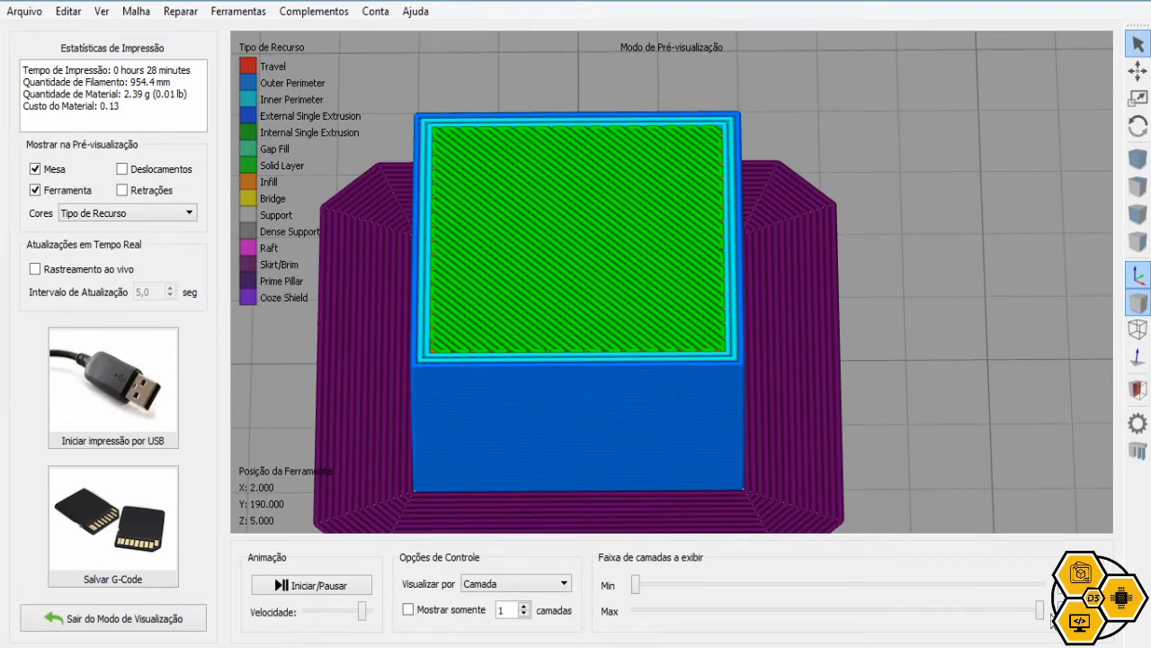
click(135, 623)
On the Camada tab, set 6 top and 3 bottom solid layers and accept
click(130, 585)
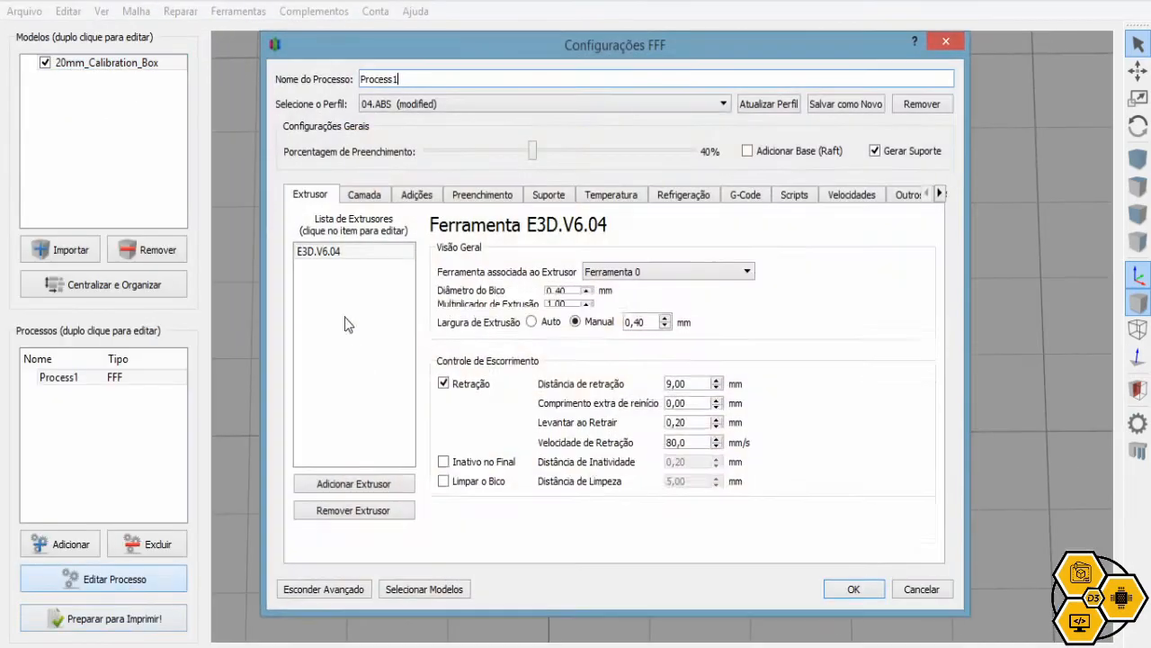
click(367, 196)
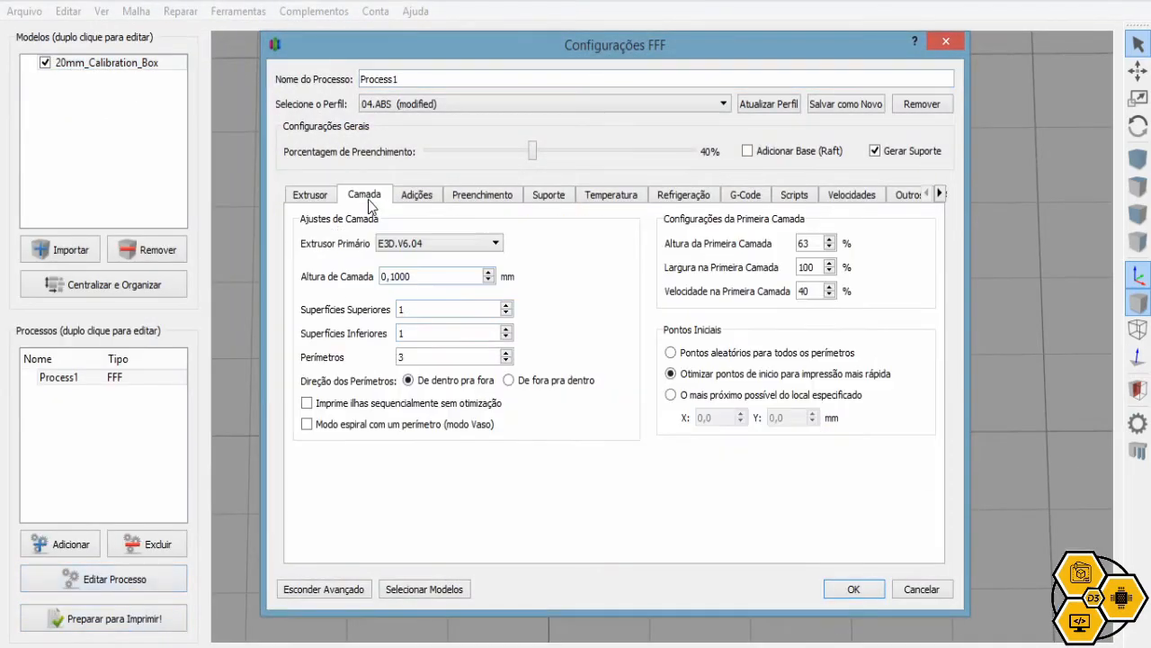
double_click(400, 308)
text(6)
key(Tab)
text(3)
click(869, 593)
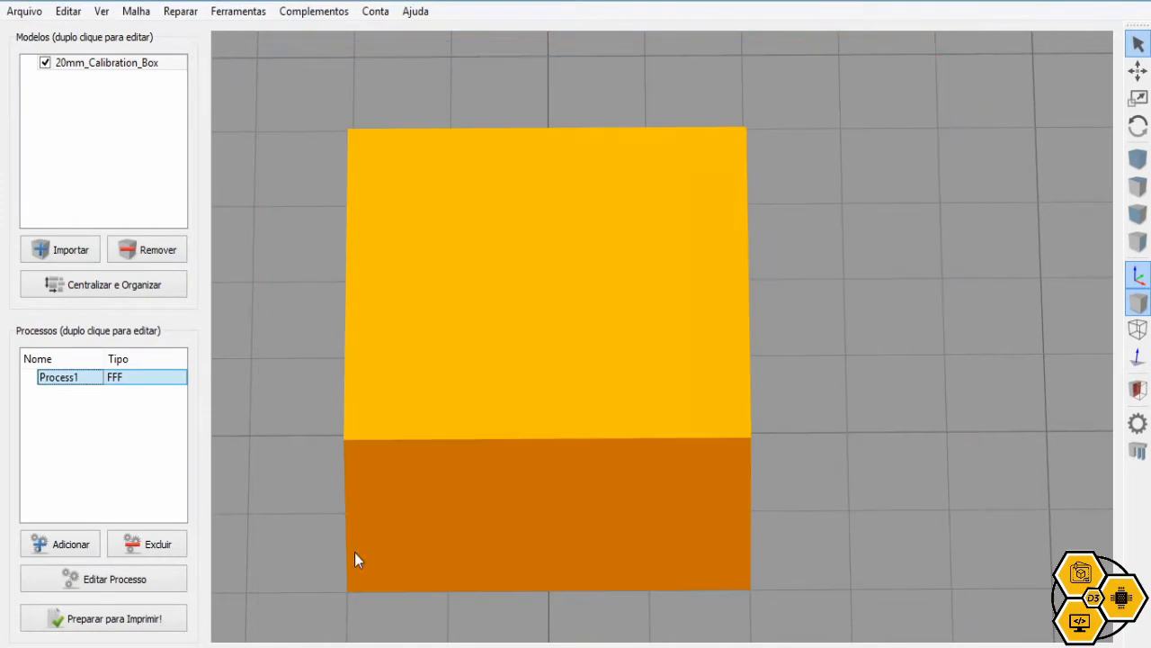
Slice the box, drag the layer range down to the lowest layers, then back to the top
click(123, 629)
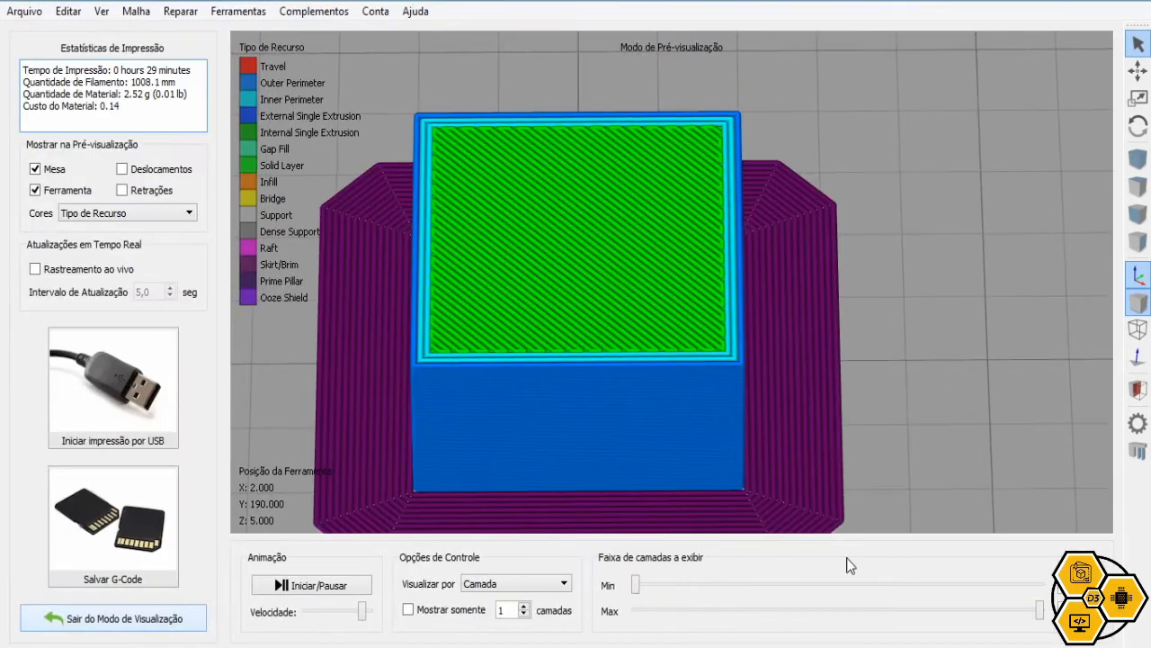
drag(1040, 615, 682, 612)
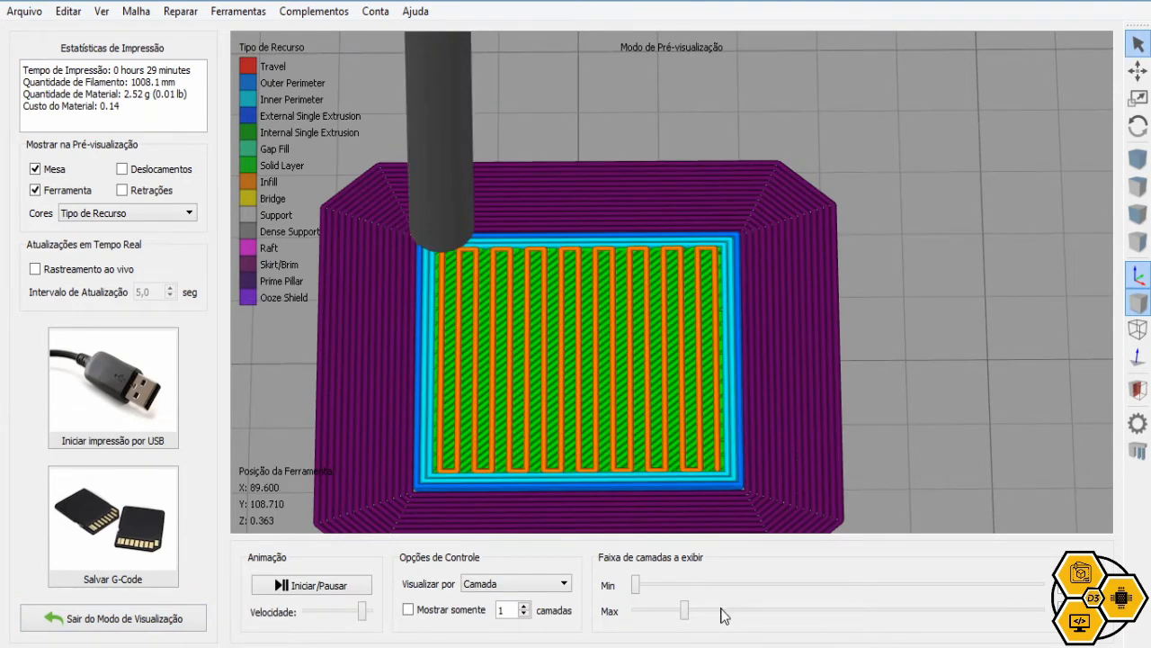
drag(685, 607, 690, 606)
drag(817, 614, 982, 611)
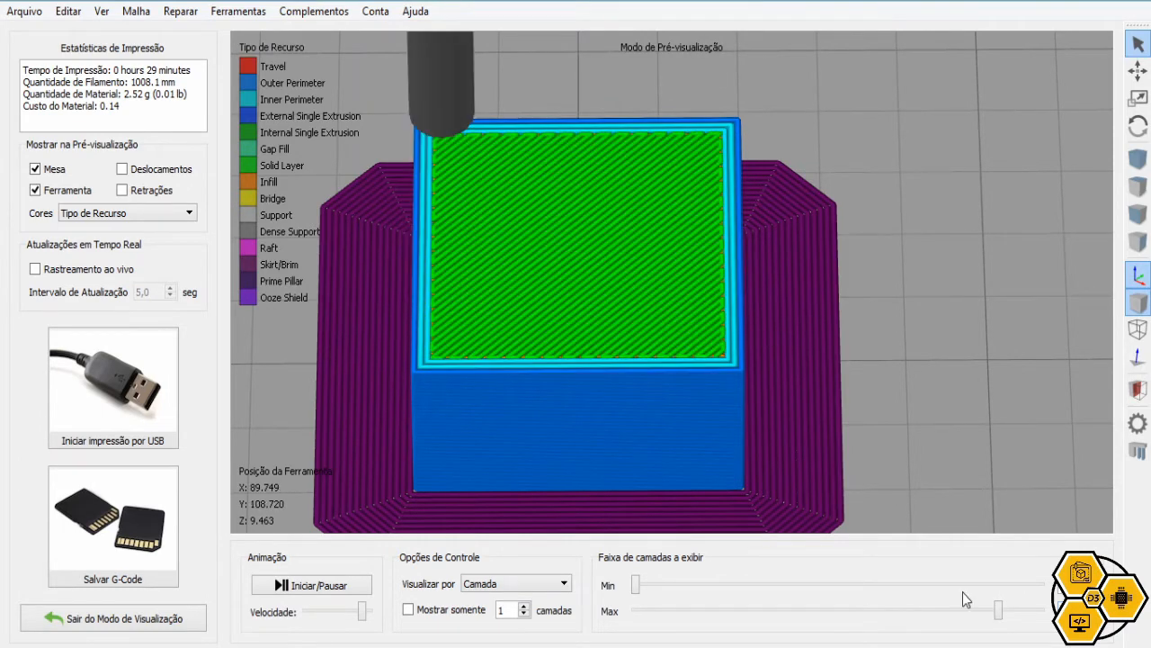
click(127, 617)
click(126, 581)
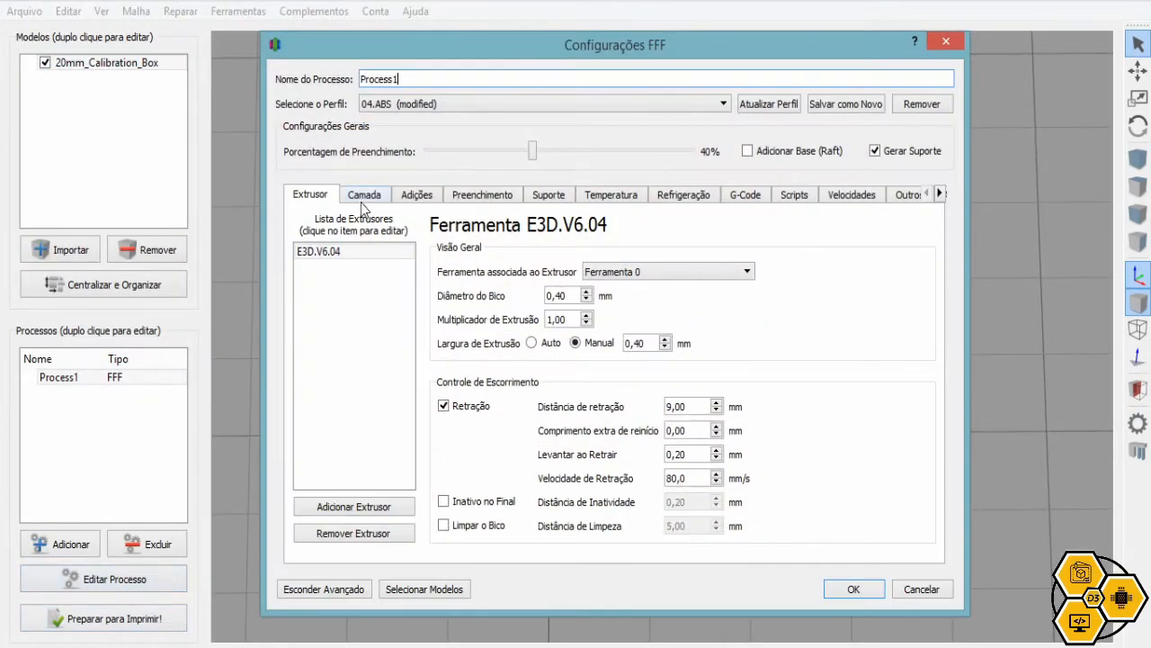
Check the 6 top and 3 bottom solid layer values, switching between Camada and Extrusor tabs
click(364, 196)
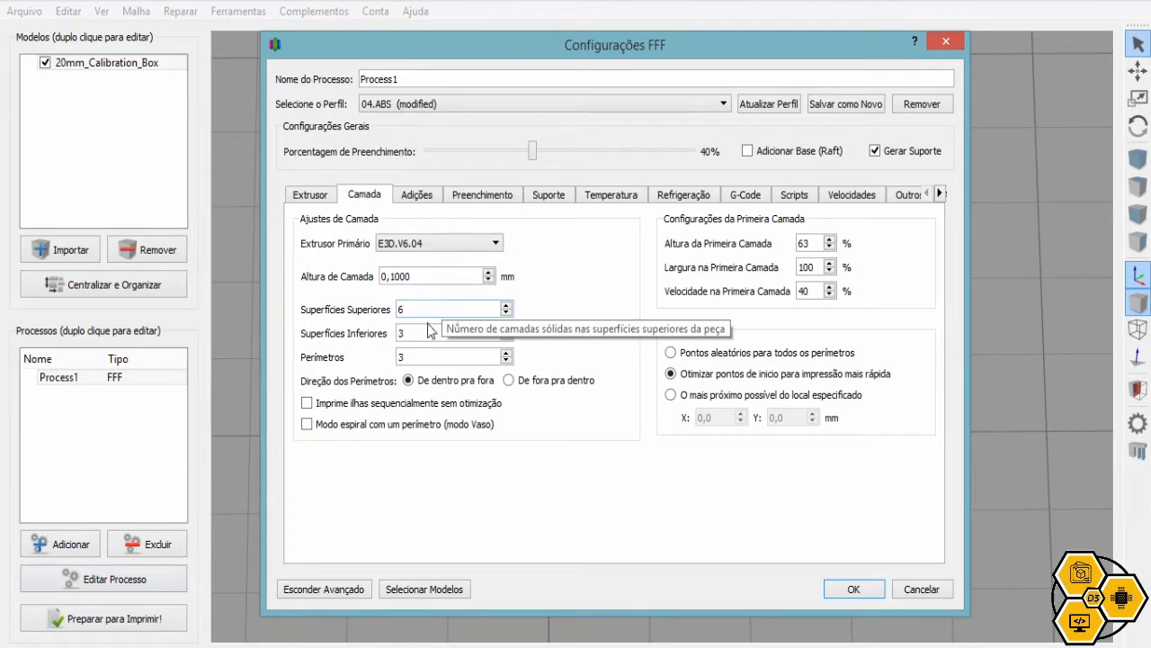
click(419, 332)
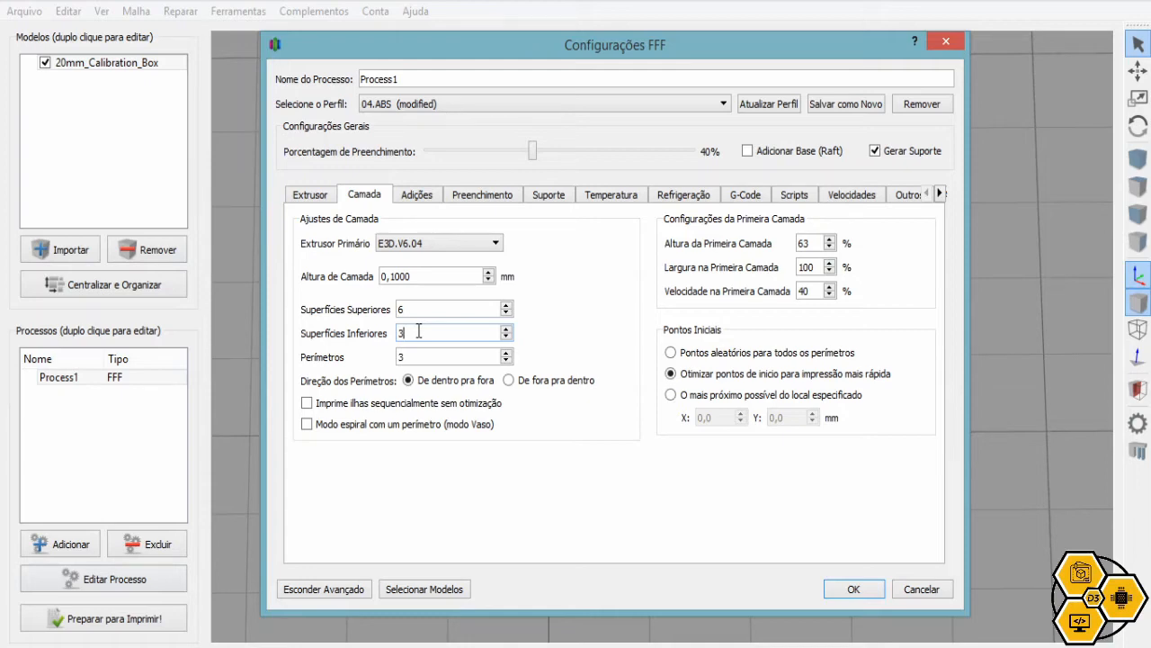
click(428, 309)
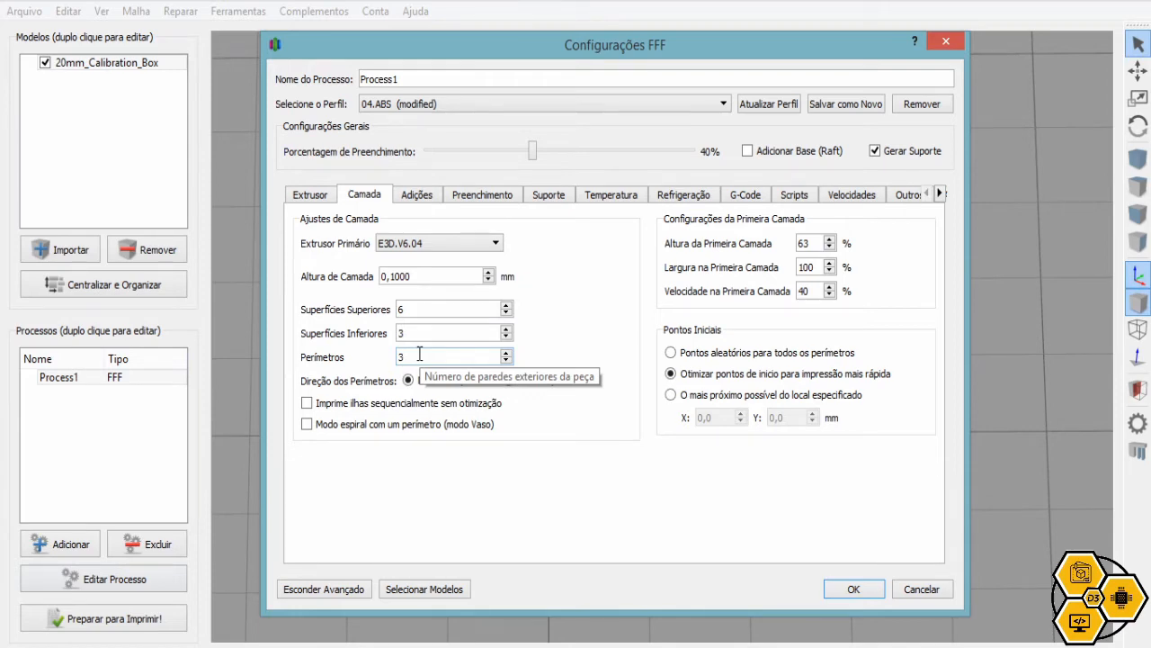
click(310, 195)
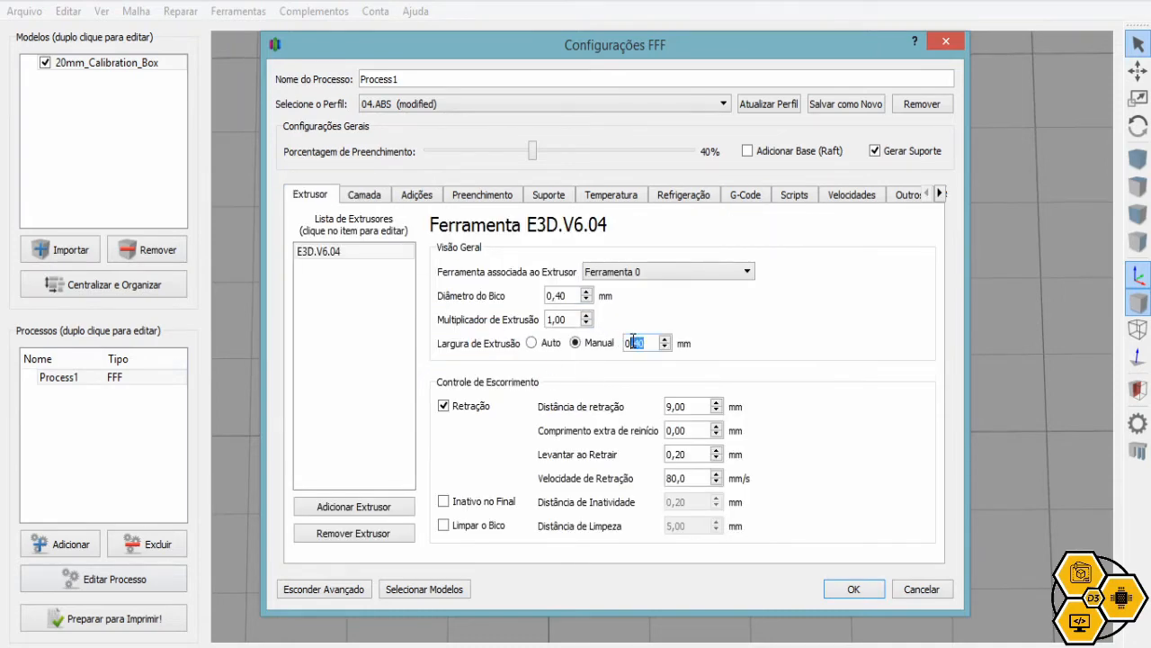
click(343, 197)
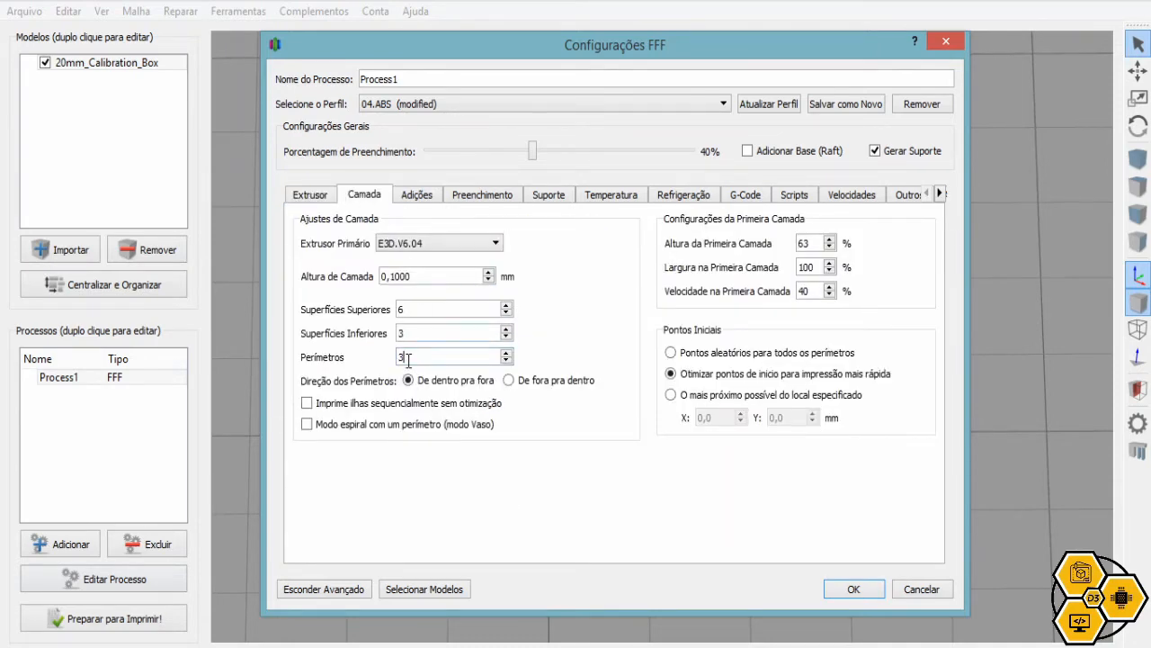
click(318, 197)
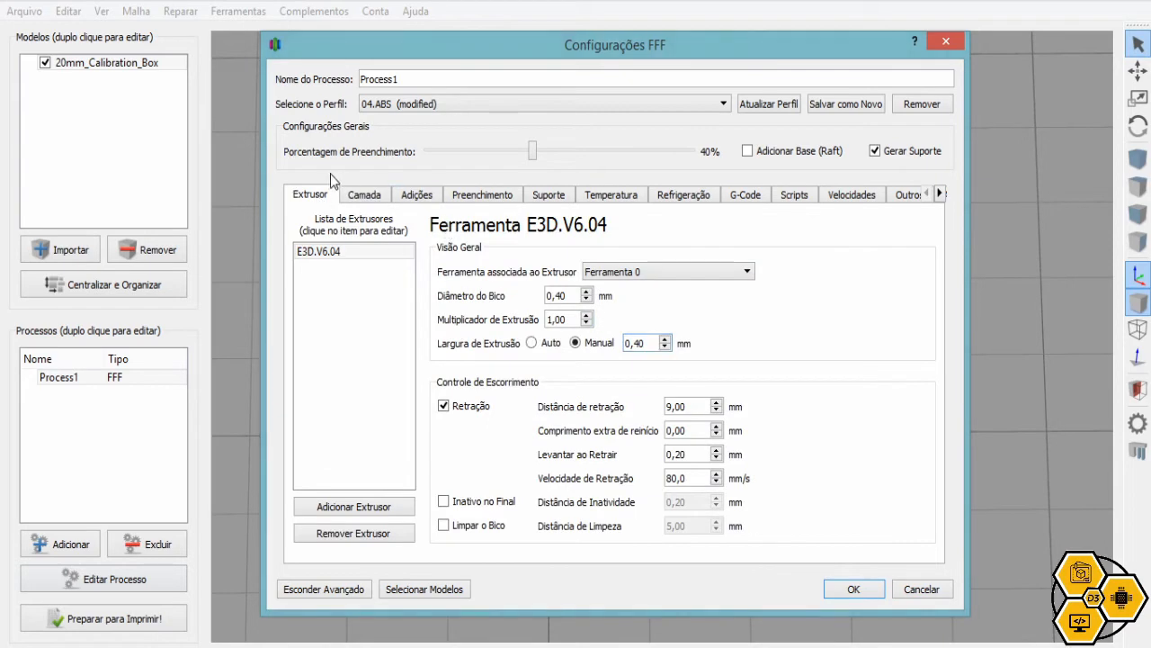
click(363, 205)
Accept the settings, slice the box and inspect the preview
click(868, 587)
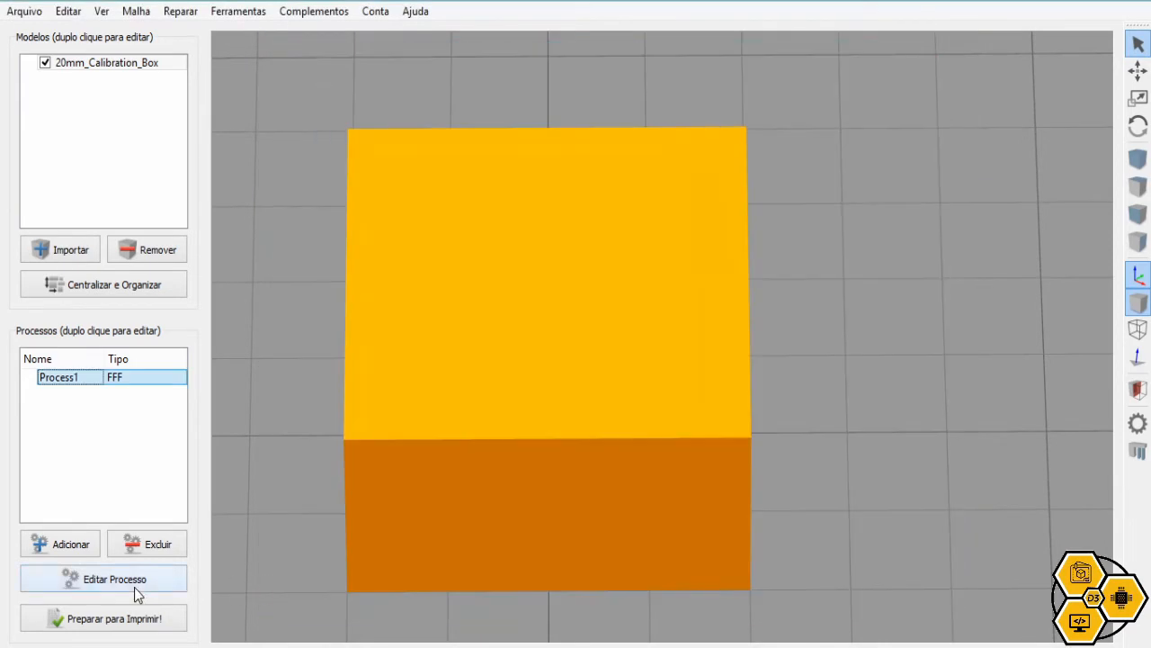
click(115, 620)
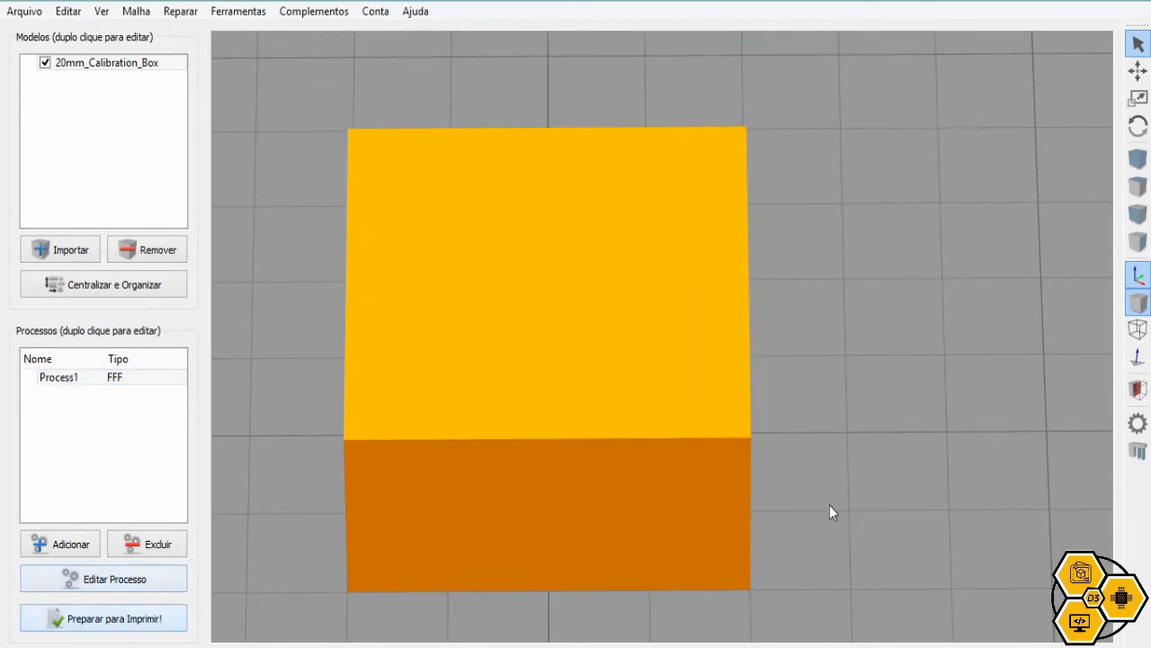
scroll(711, 275, up, 4)
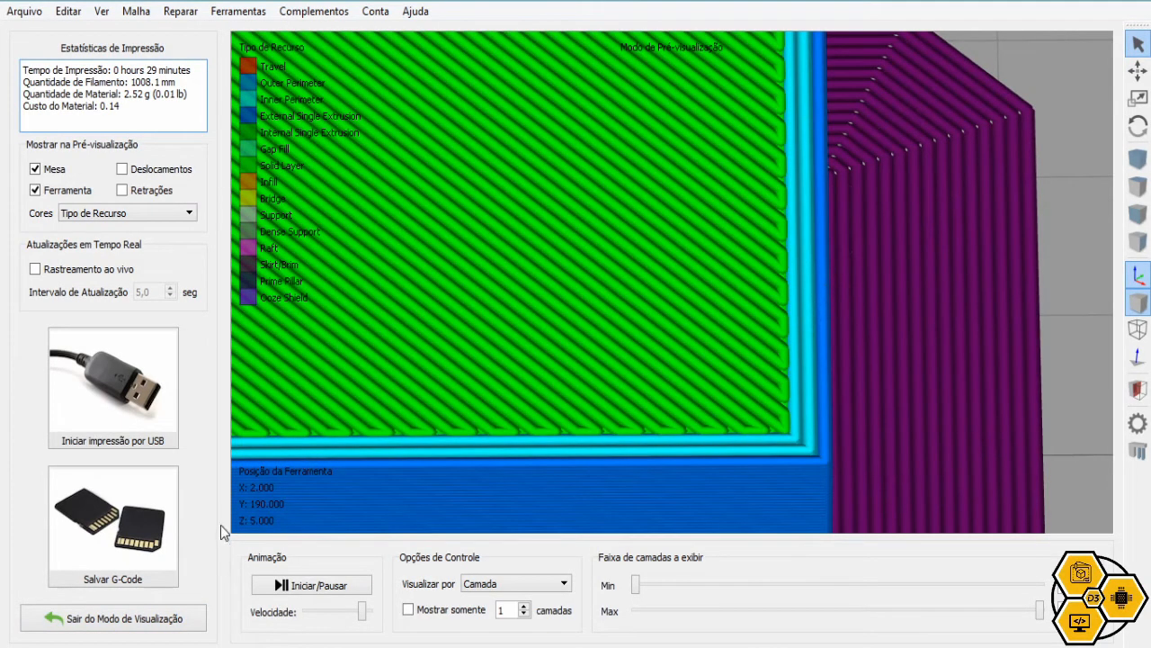
click(126, 618)
Set Perímetros to 6 on the Camada tab and reslice the box
click(141, 579)
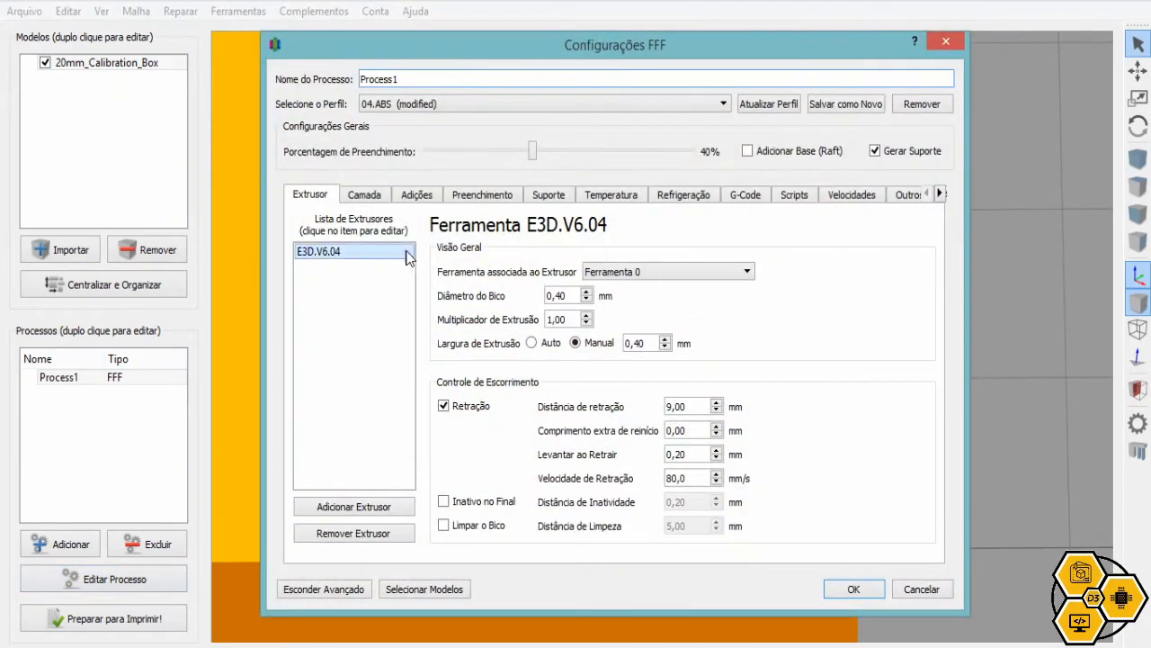
click(376, 200)
drag(426, 359, 366, 367)
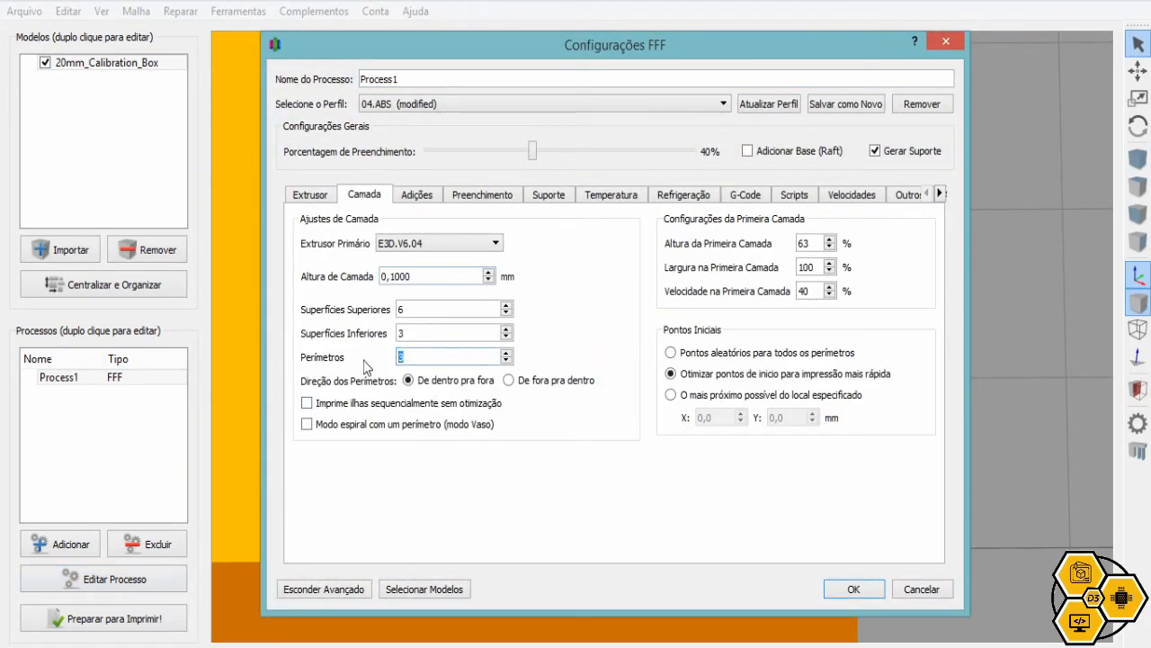
text(6)
click(841, 588)
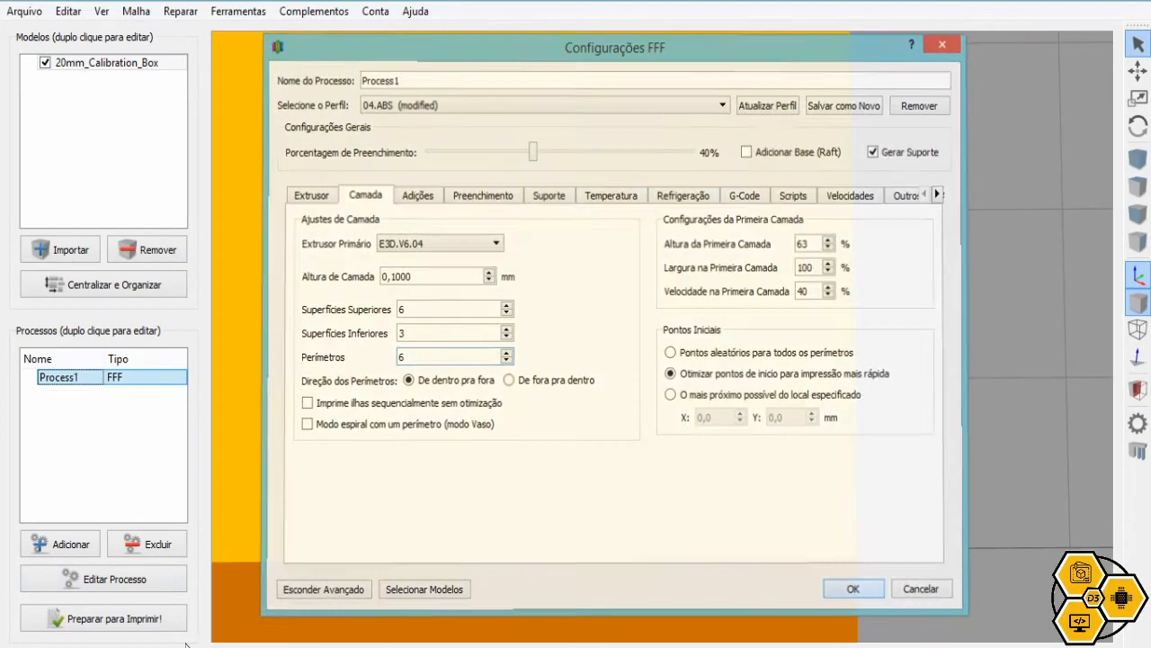
click(105, 621)
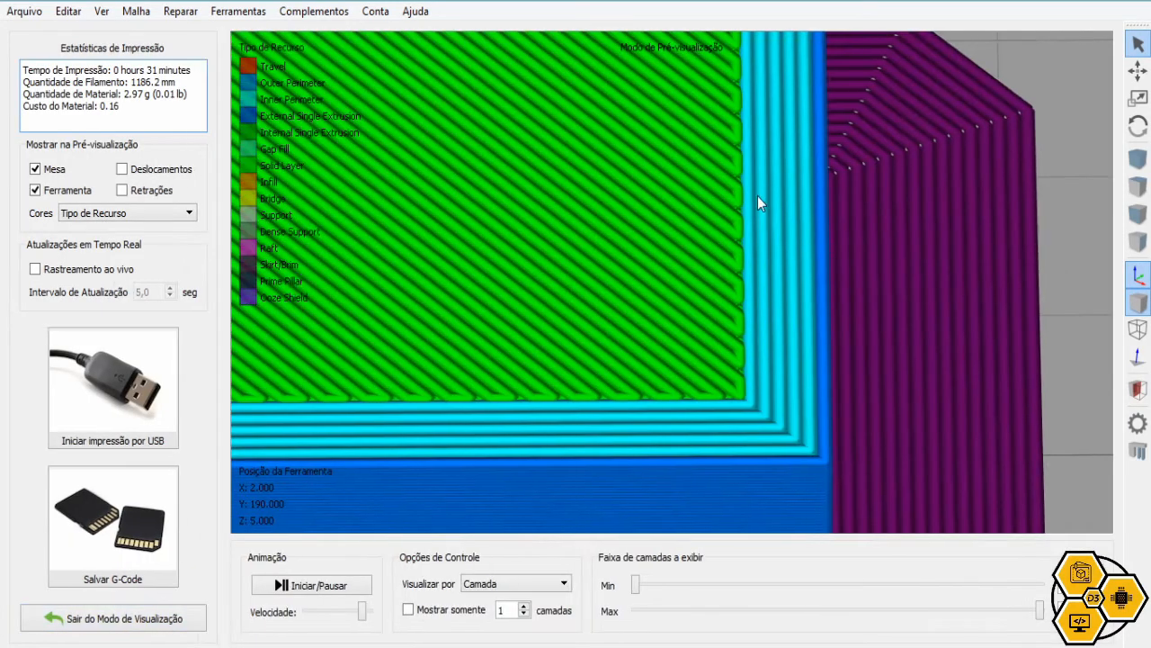
click(108, 619)
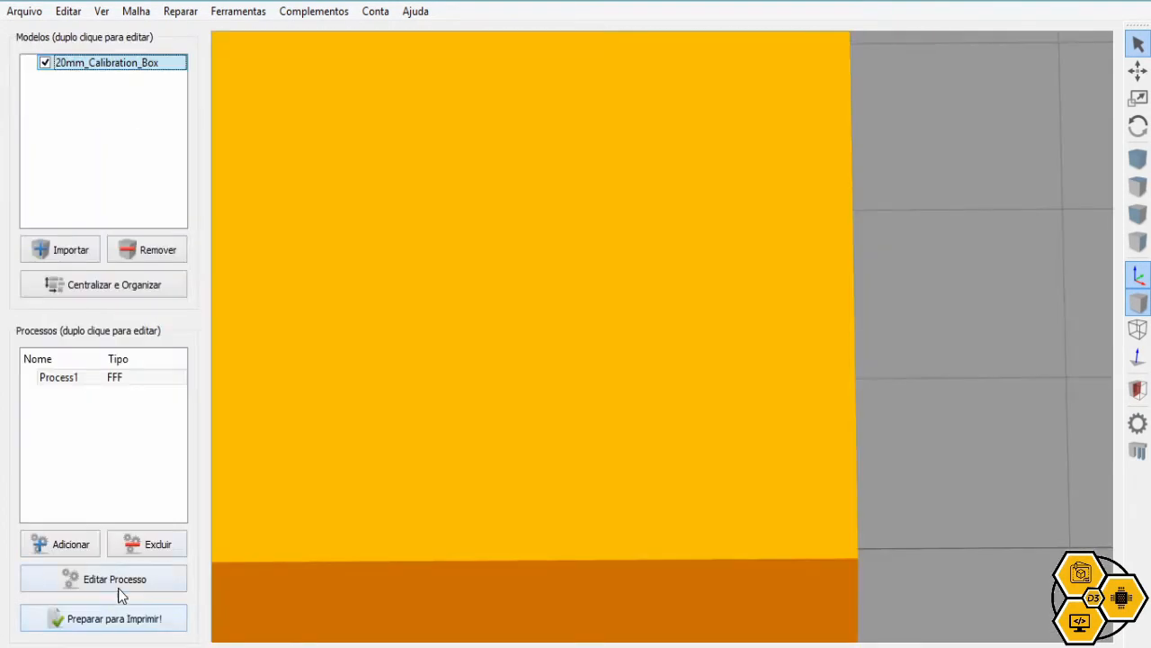
click(126, 580)
Set the perimeter count to 3 in the layer settings
click(365, 196)
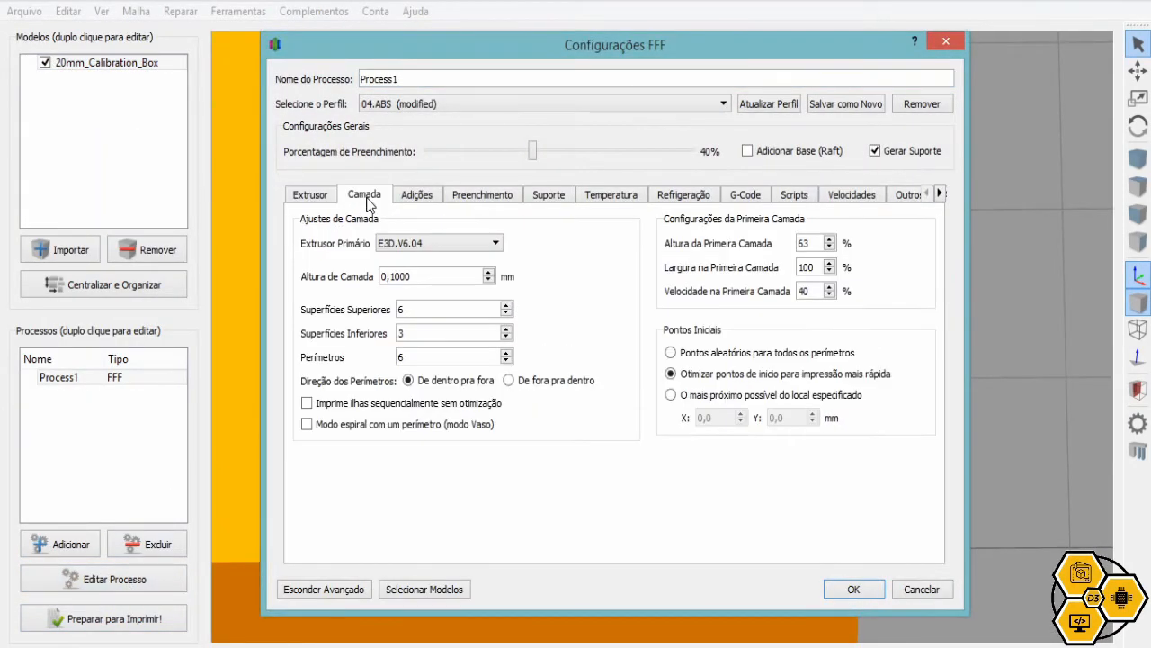
drag(410, 358, 392, 361)
text(2)
key(BackSpace)
text(3)
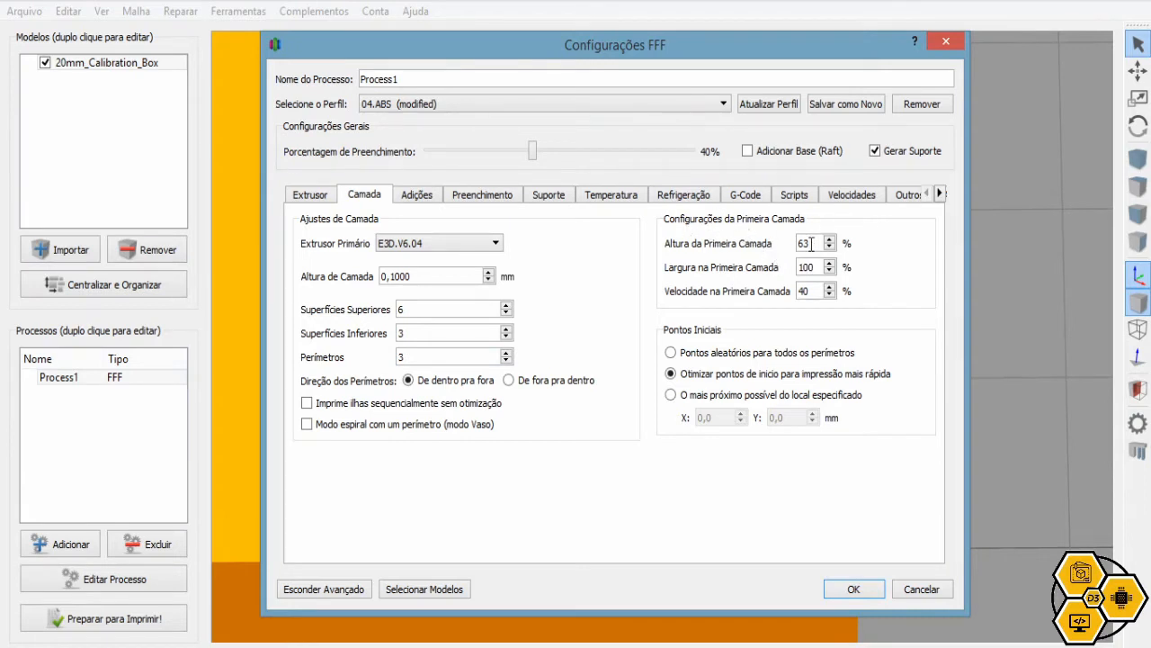
Change the layer height from 0,1 to 0,16 mm
mouse_move(806, 242)
drag(817, 243, 782, 246)
text(100)
click(469, 276)
key(BackSpace)
key(BackSpace)
key(BackSpace)
text(6)
Set the first layer height percentage to 63%
double_click(815, 245)
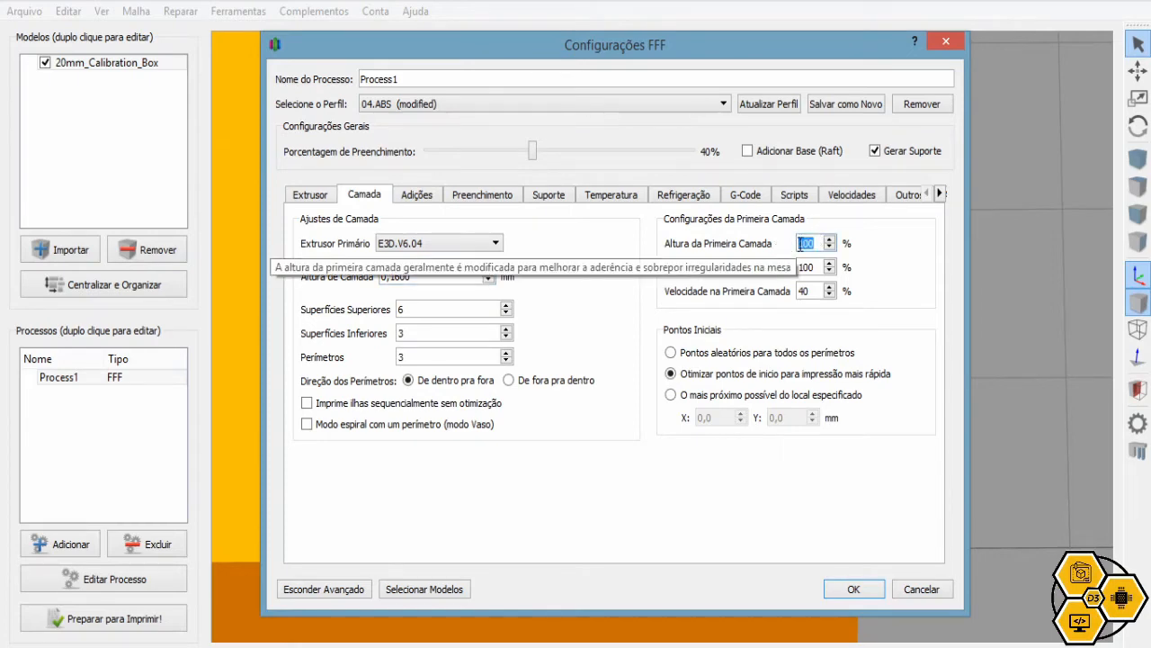
click(412, 276)
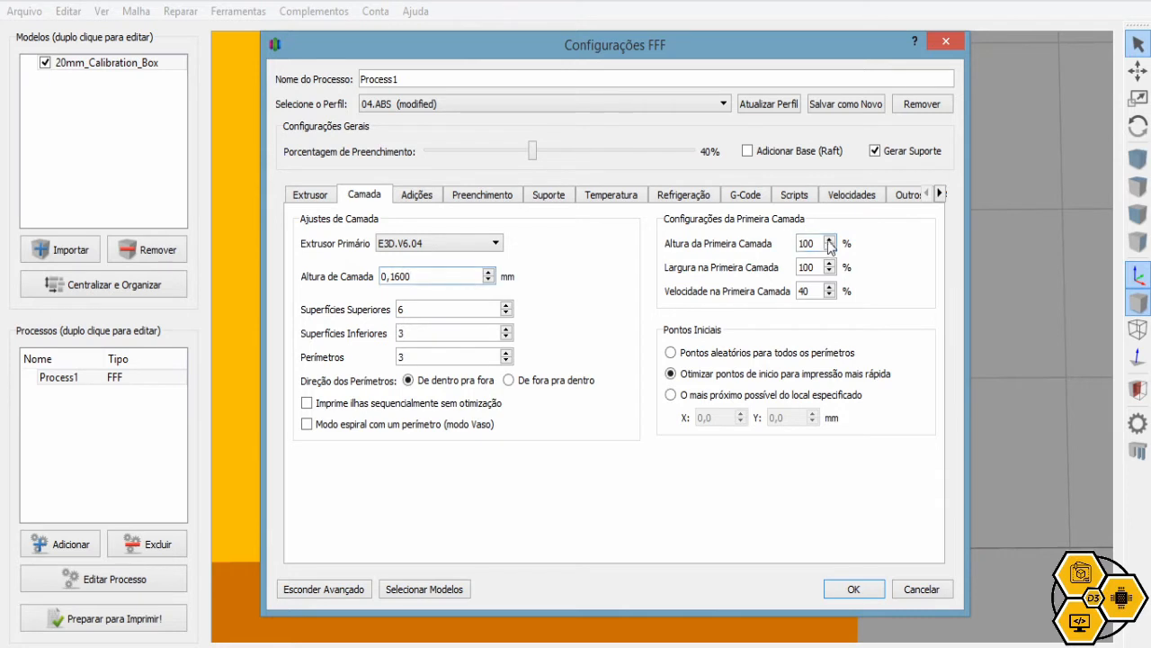
double_click(806, 243)
text(63)
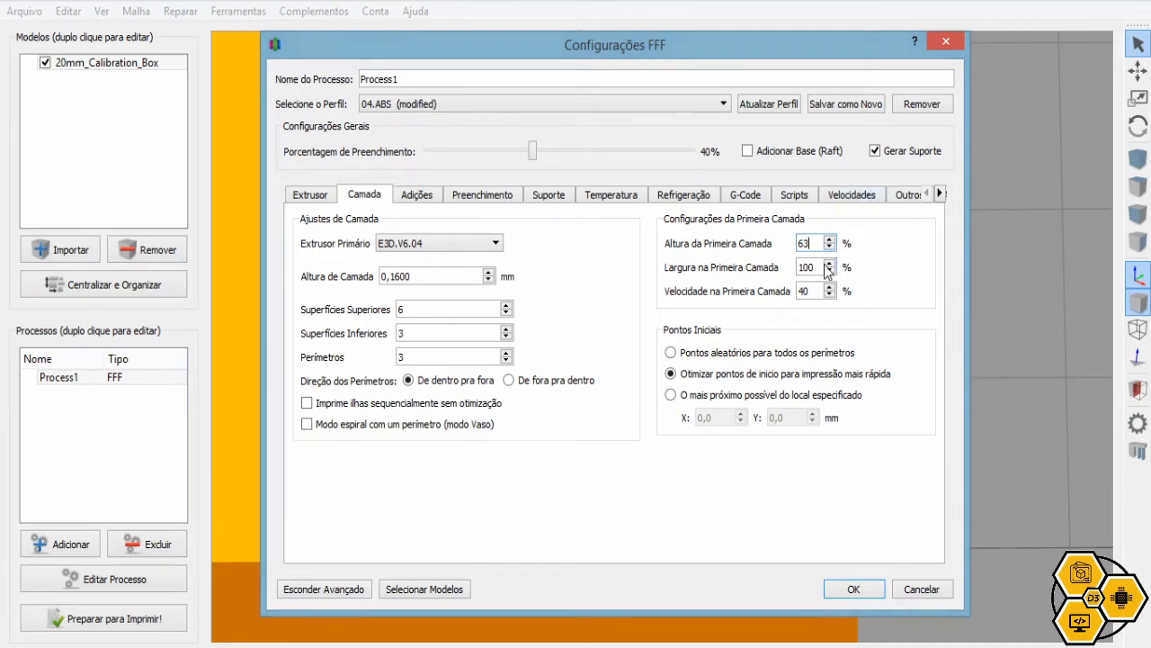
double_click(809, 266)
click(814, 266)
key(BackSpace)
key(BackSpace)
key(BackSpace)
text(00)
drag(814, 291, 797, 295)
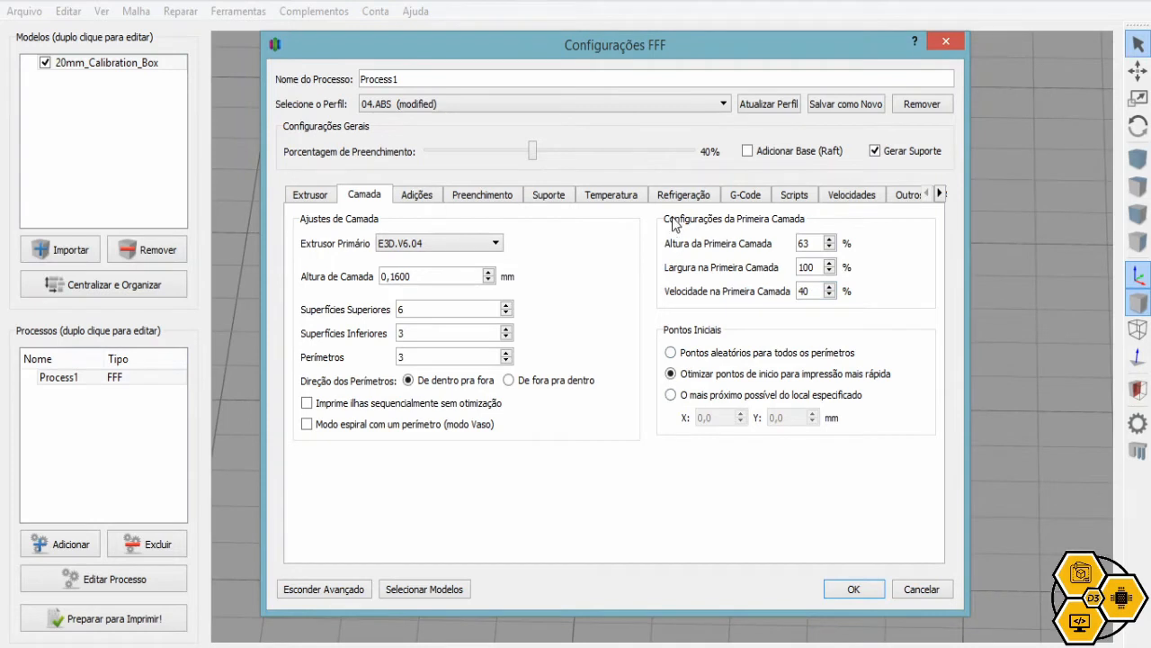
Try the random, optimized and nearest-to-location start point options, keeping optimized start points
click(687, 355)
click(761, 376)
mouse_move(828, 381)
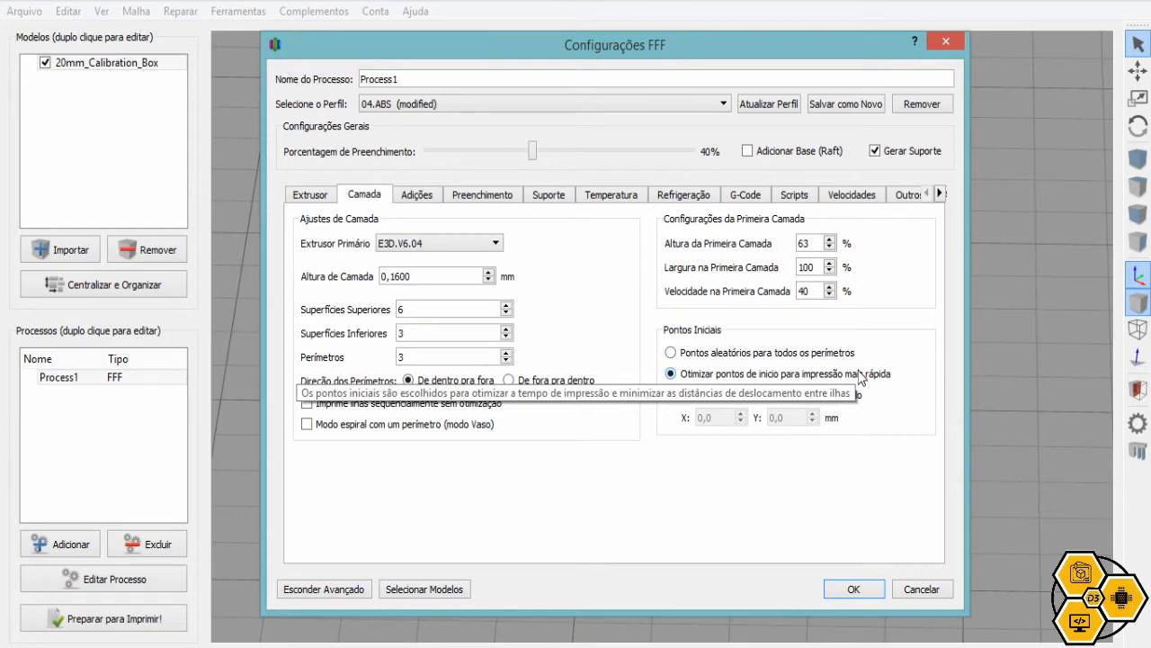
mouse_move(832, 358)
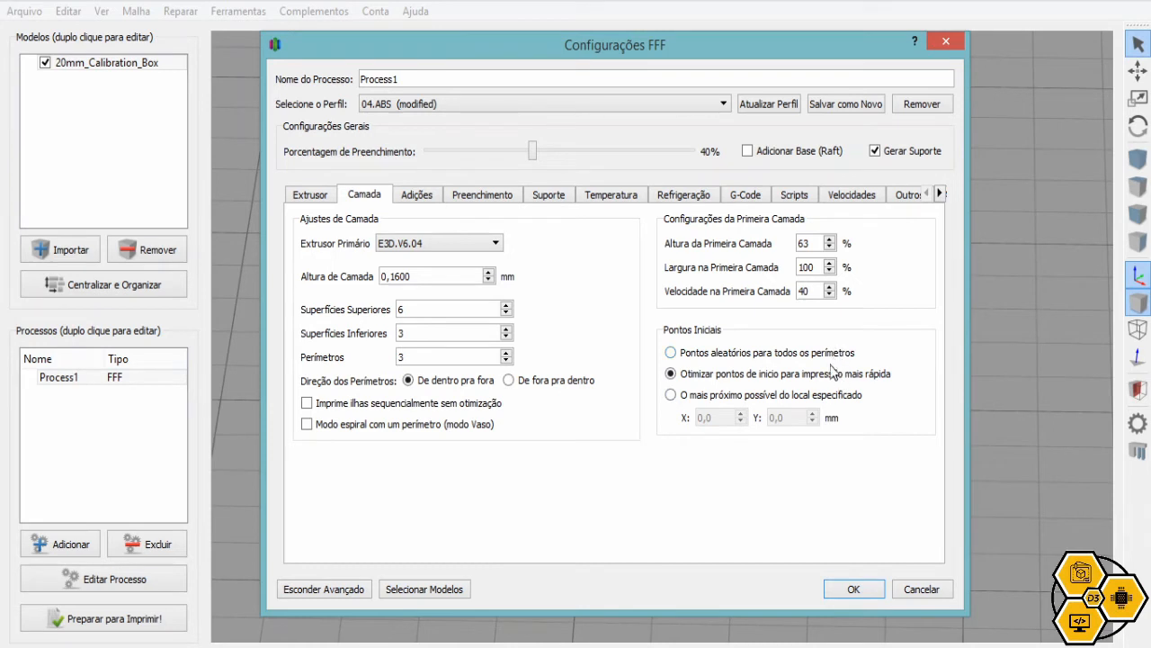
click(711, 401)
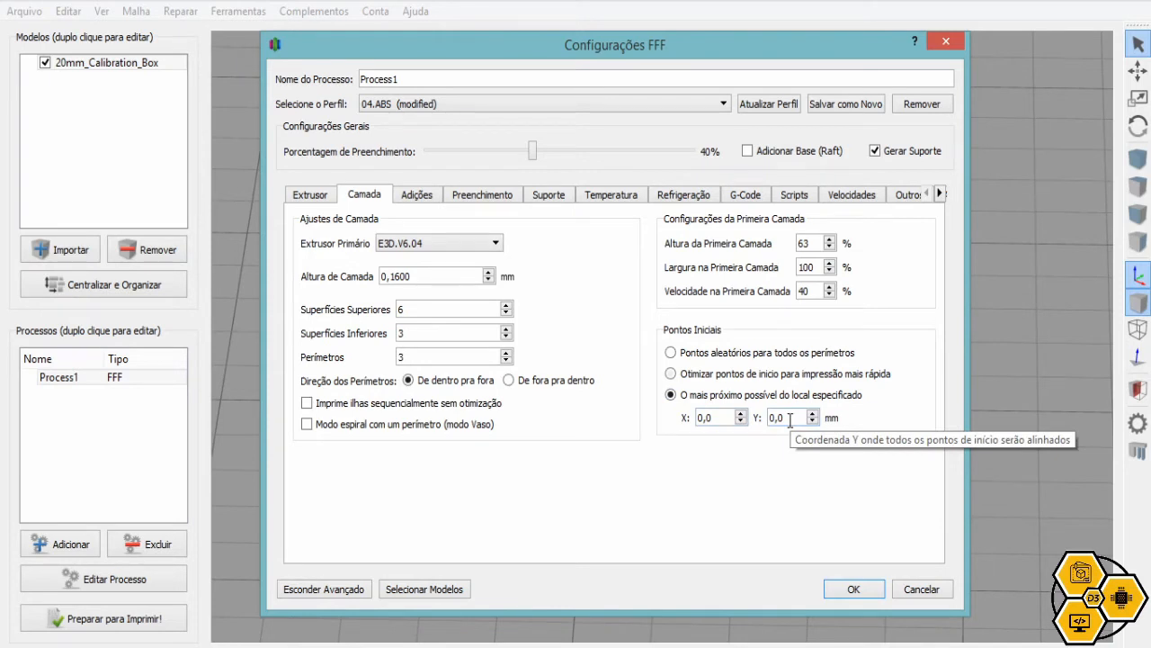
click(745, 381)
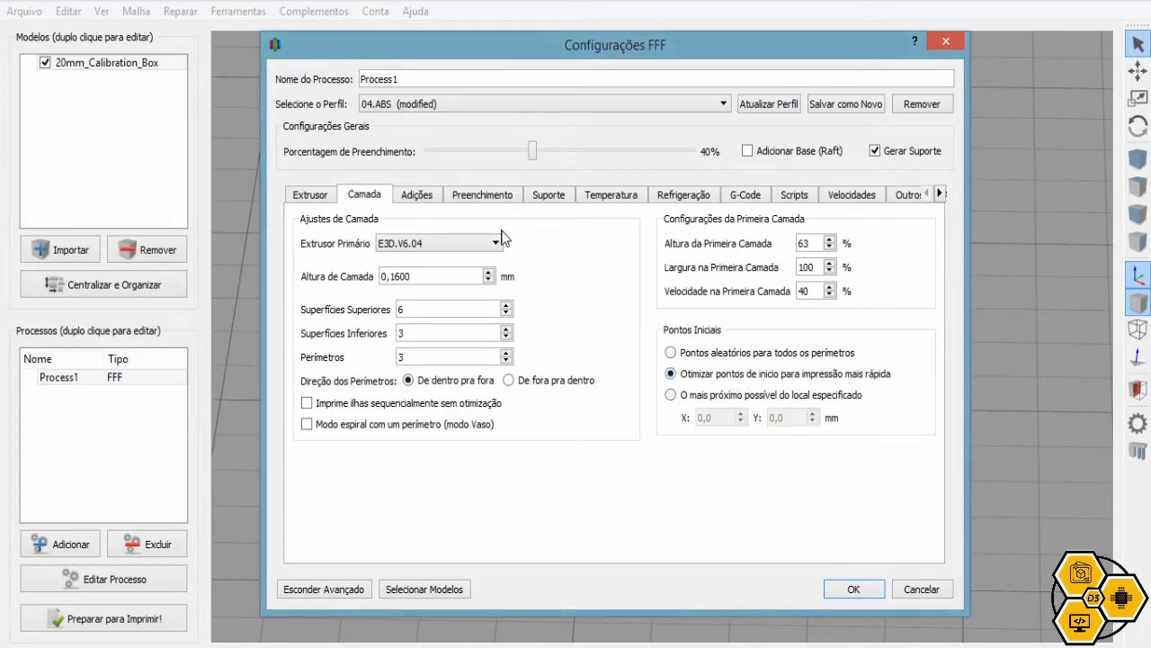
click(430, 203)
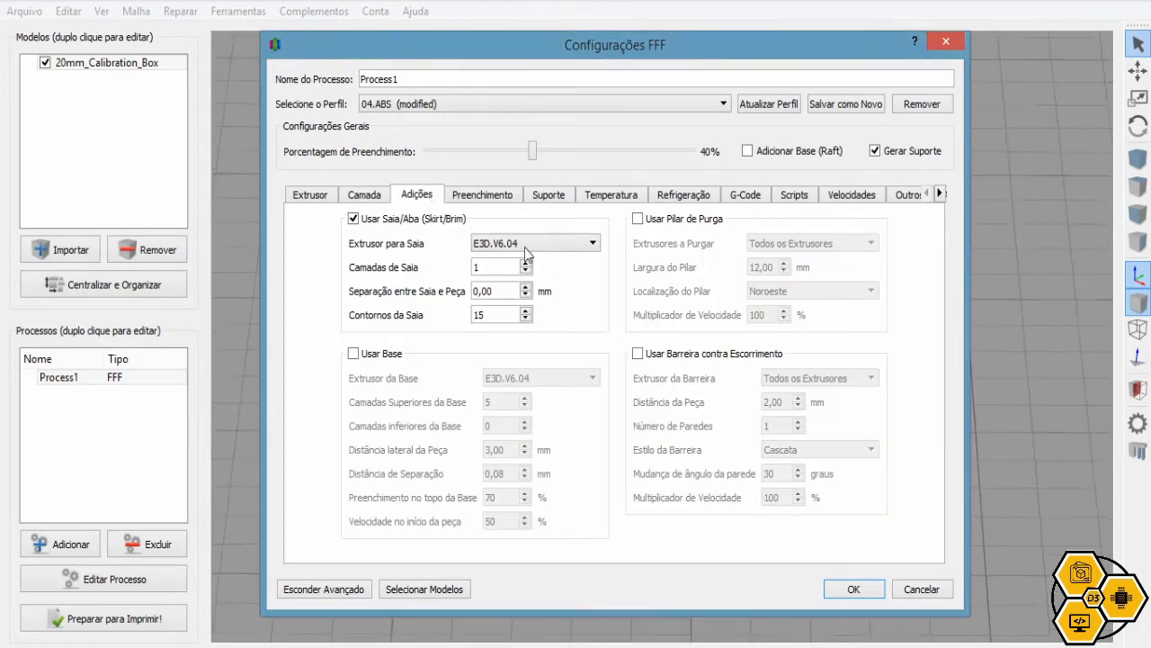
Review the skirt layers, the 0,00 mm skirt separation and the skirt outline count
mouse_move(467, 219)
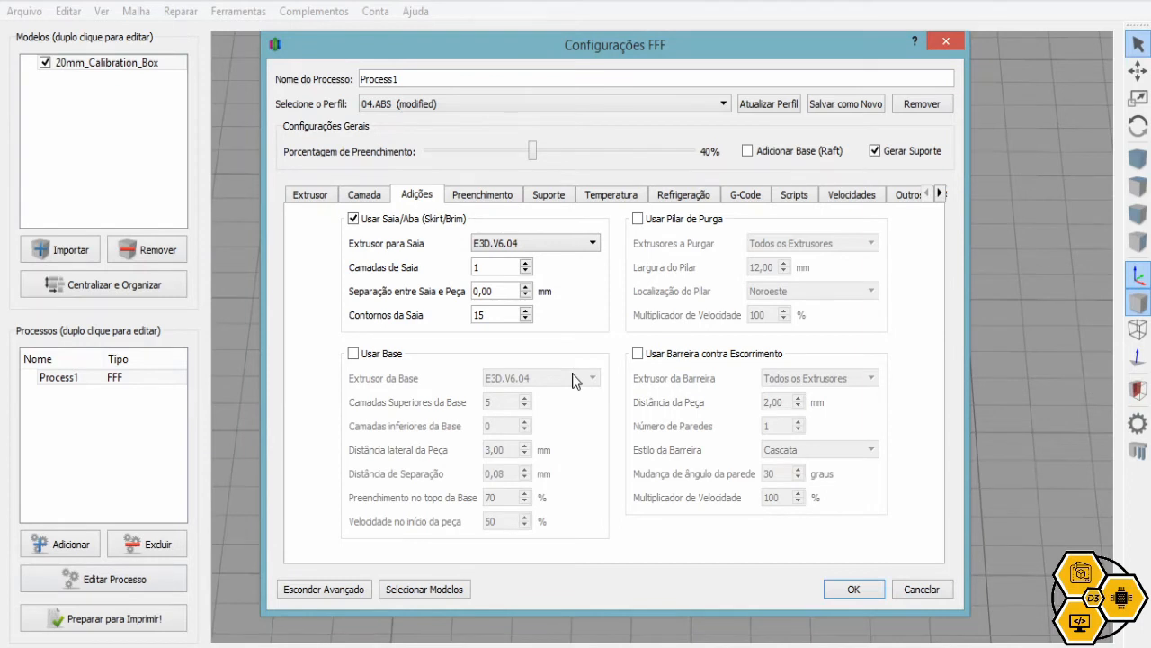
click(493, 265)
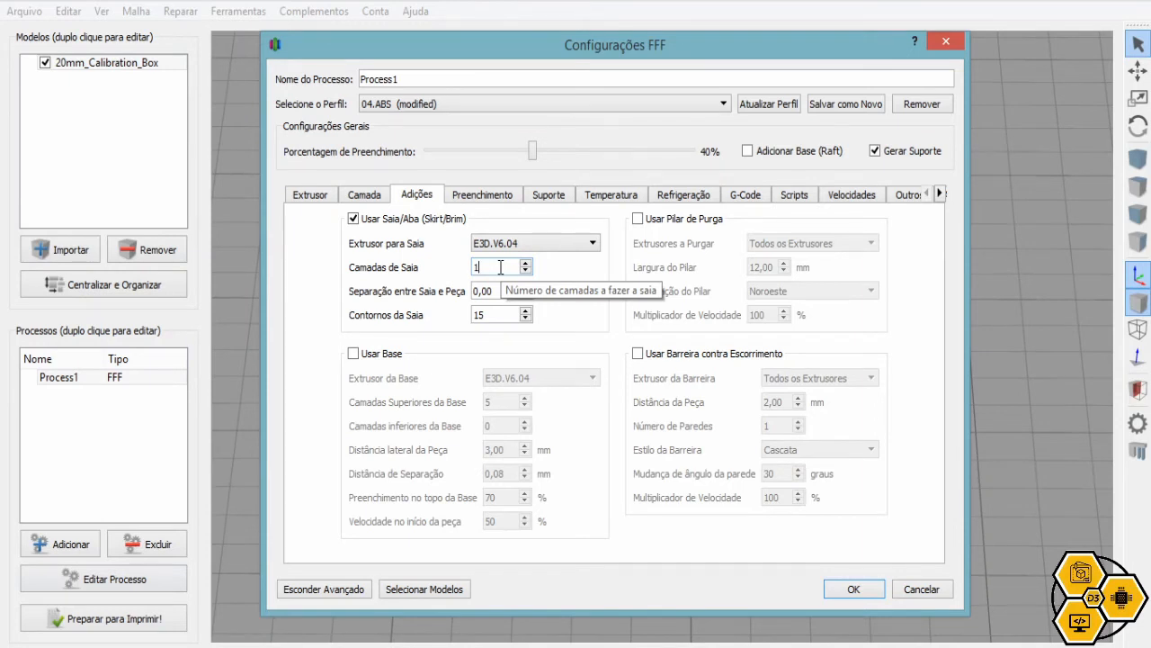
drag(500, 291, 469, 295)
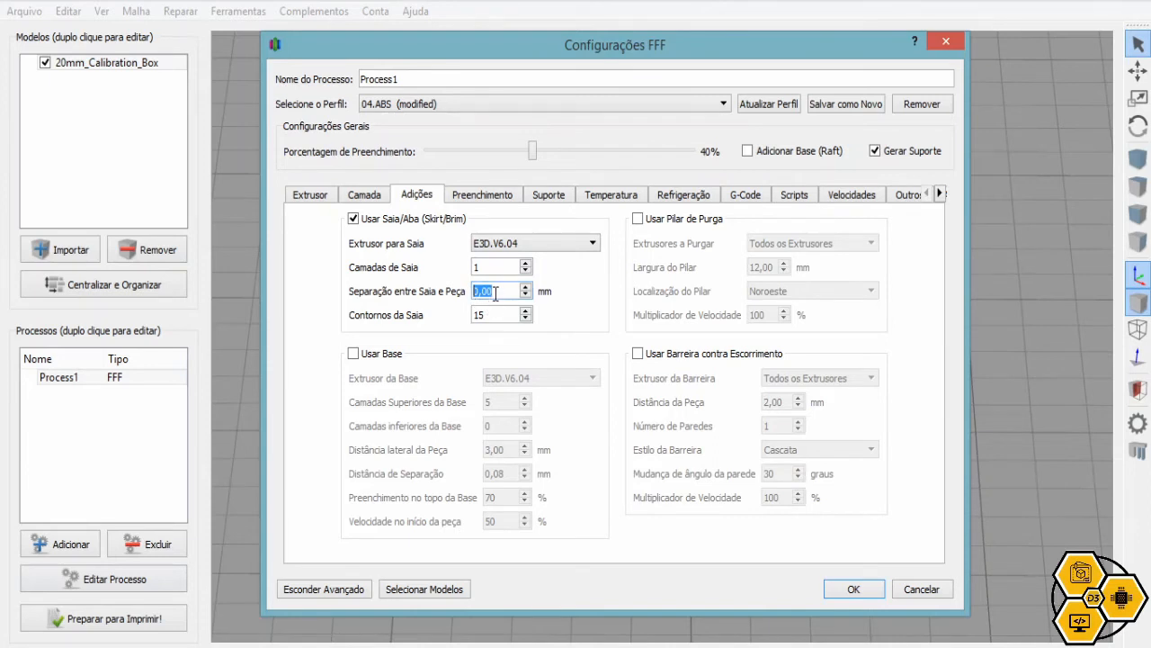
click(496, 294)
drag(503, 290, 459, 305)
click(486, 309)
Apply the settings and slice the box, previewing a 19-minute, 1062.5 mm filament print
click(869, 594)
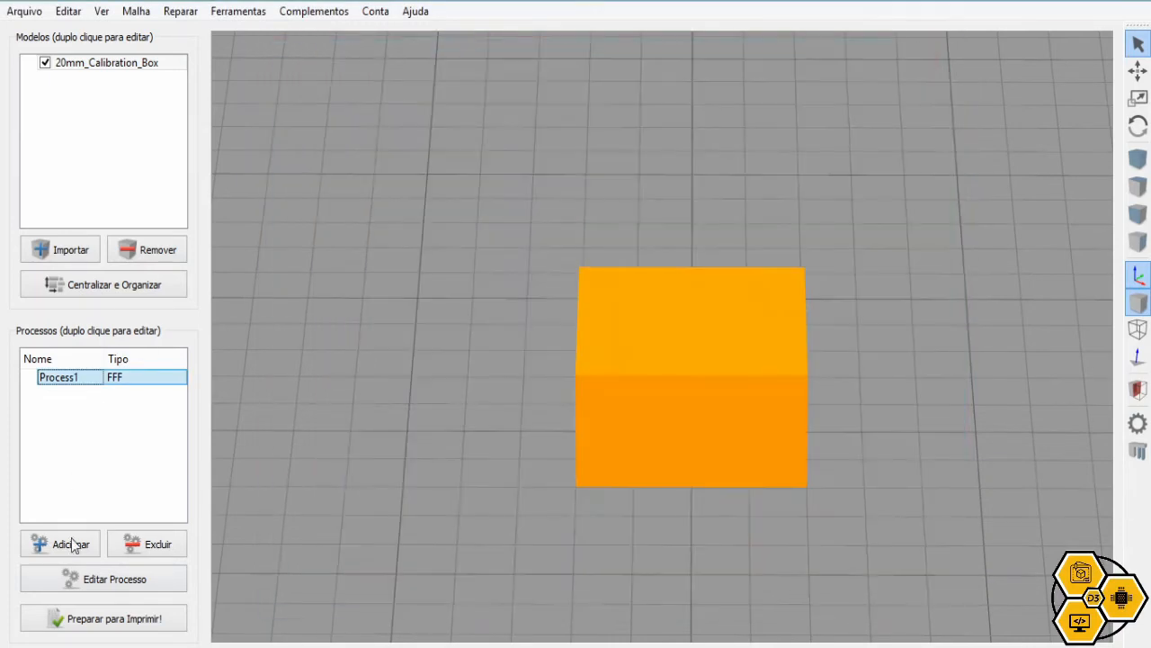
click(90, 621)
scroll(628, 419, up, 3)
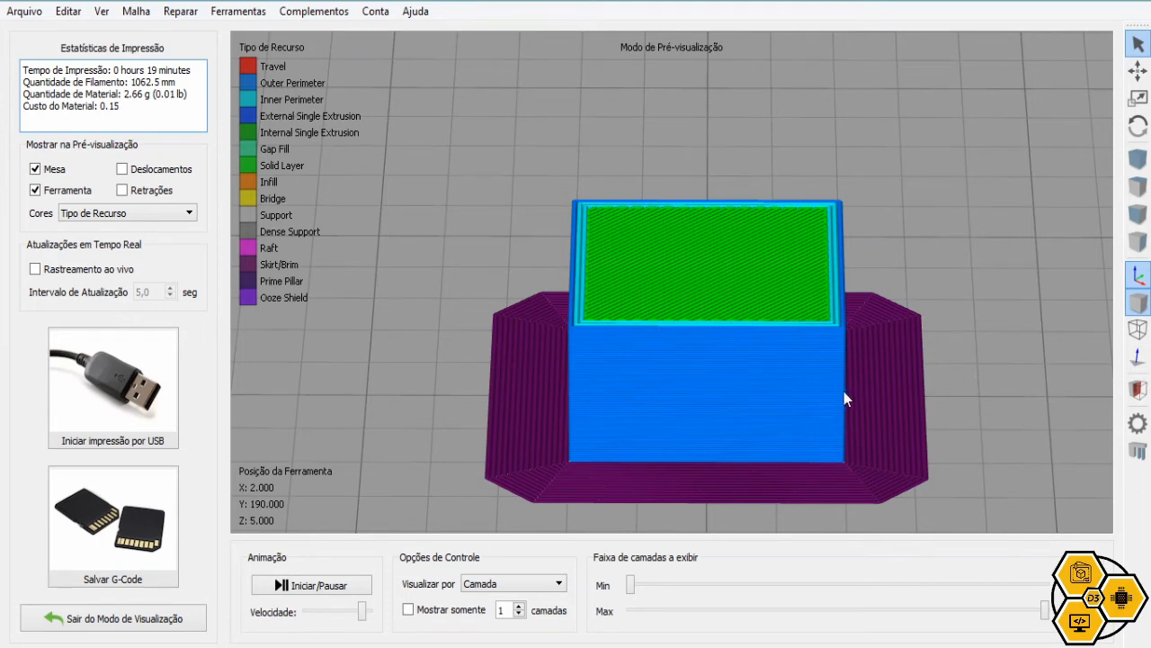
Set skirt-to-part separation to 5 mm, re-slice (20 minutes, 1070.9 mm), and exit preview
click(195, 619)
click(135, 579)
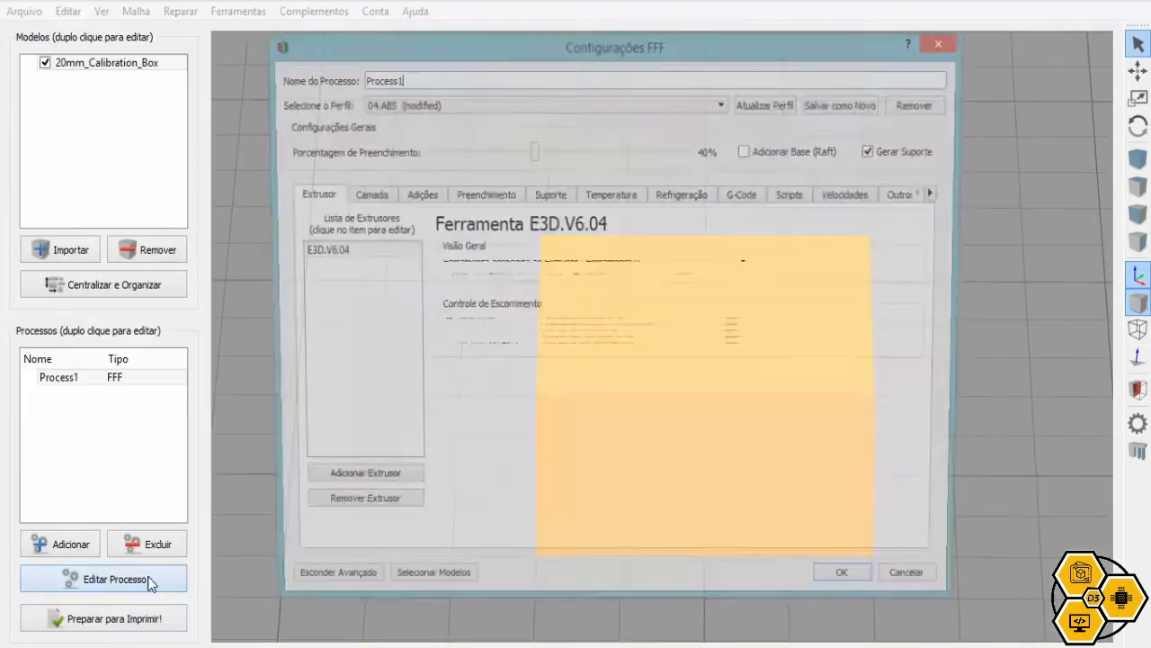
click(418, 194)
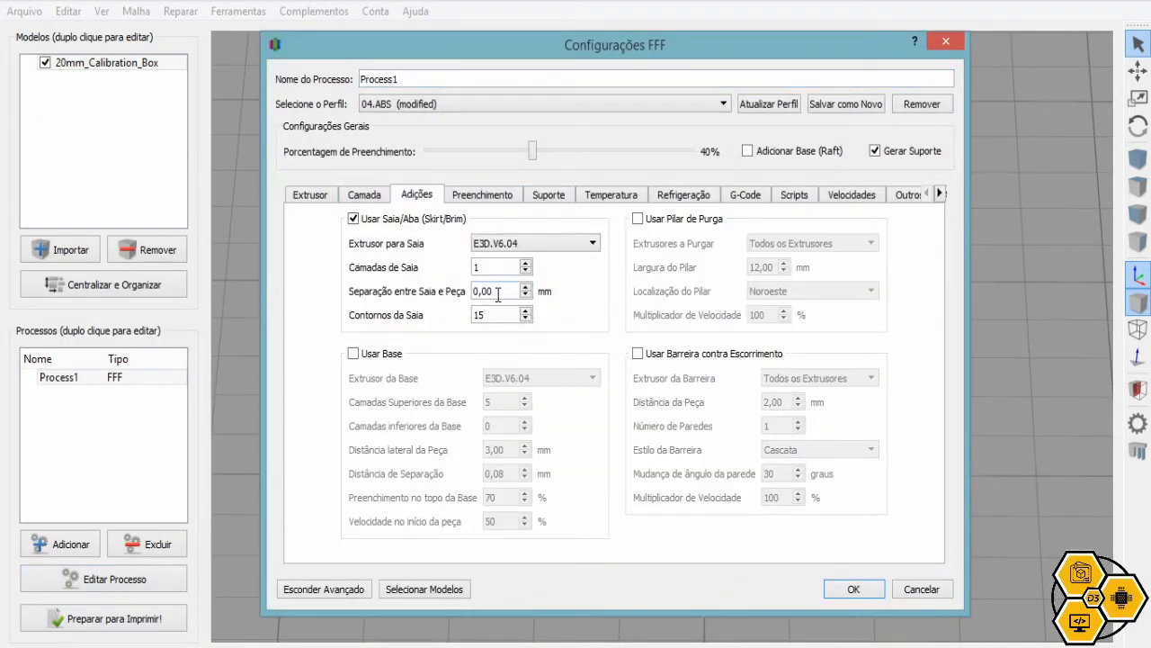
drag(496, 291, 439, 299)
text(5)
click(853, 589)
click(77, 619)
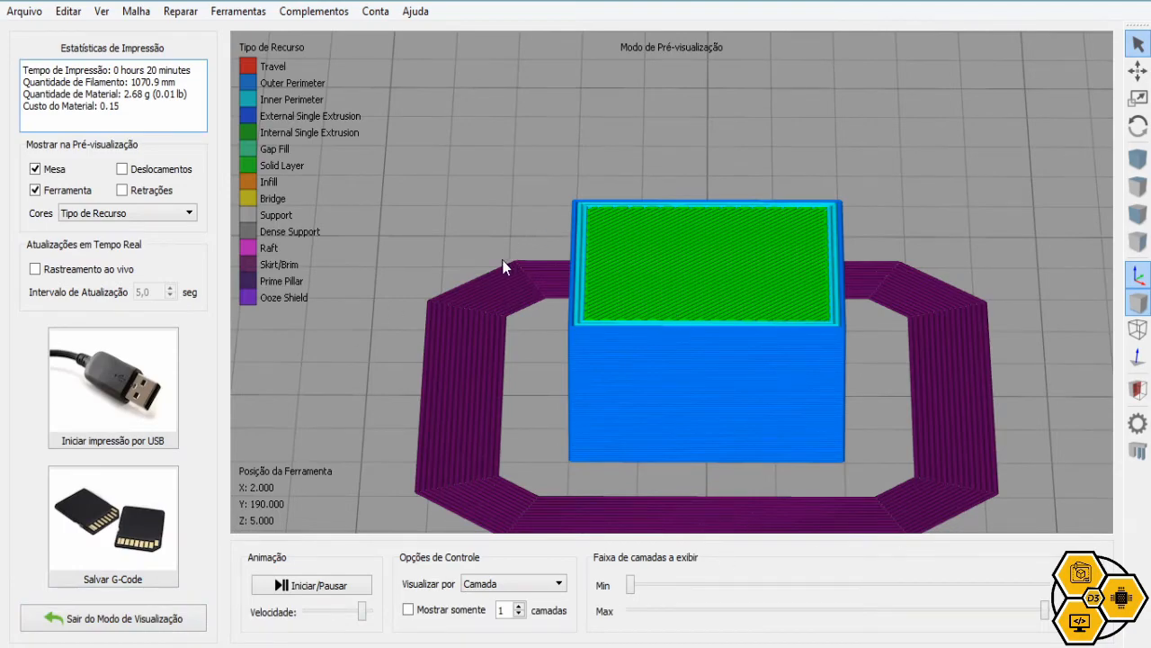
click(122, 619)
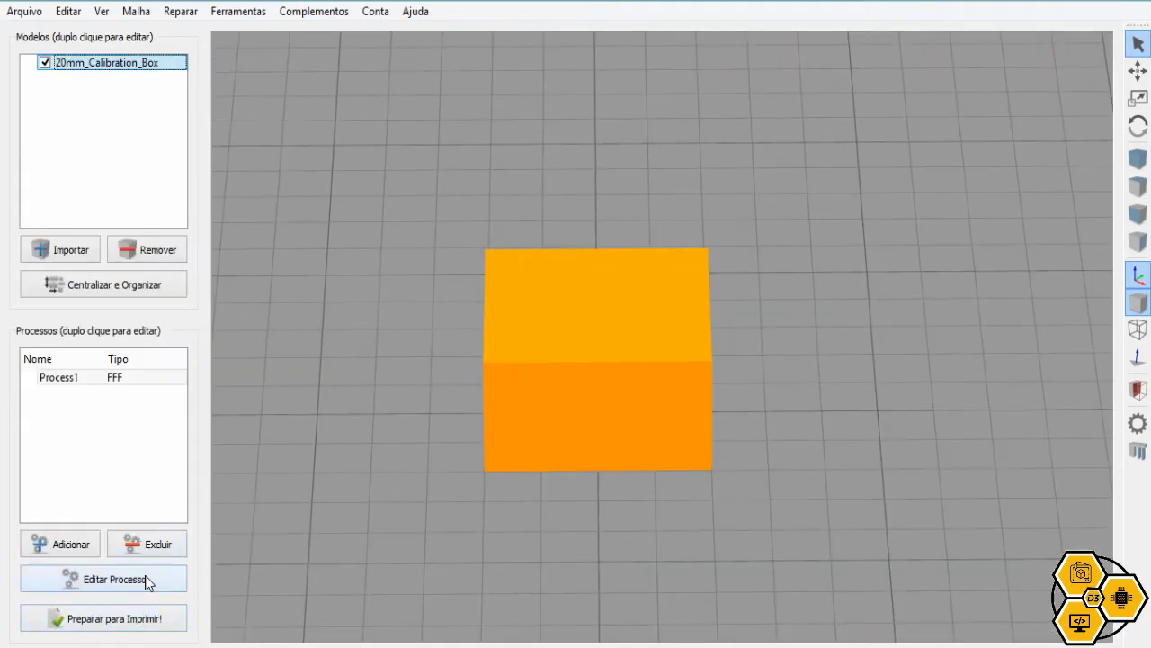
Browse the infill pattern lists and choose Fast Honeycomb as the interior pattern
click(154, 580)
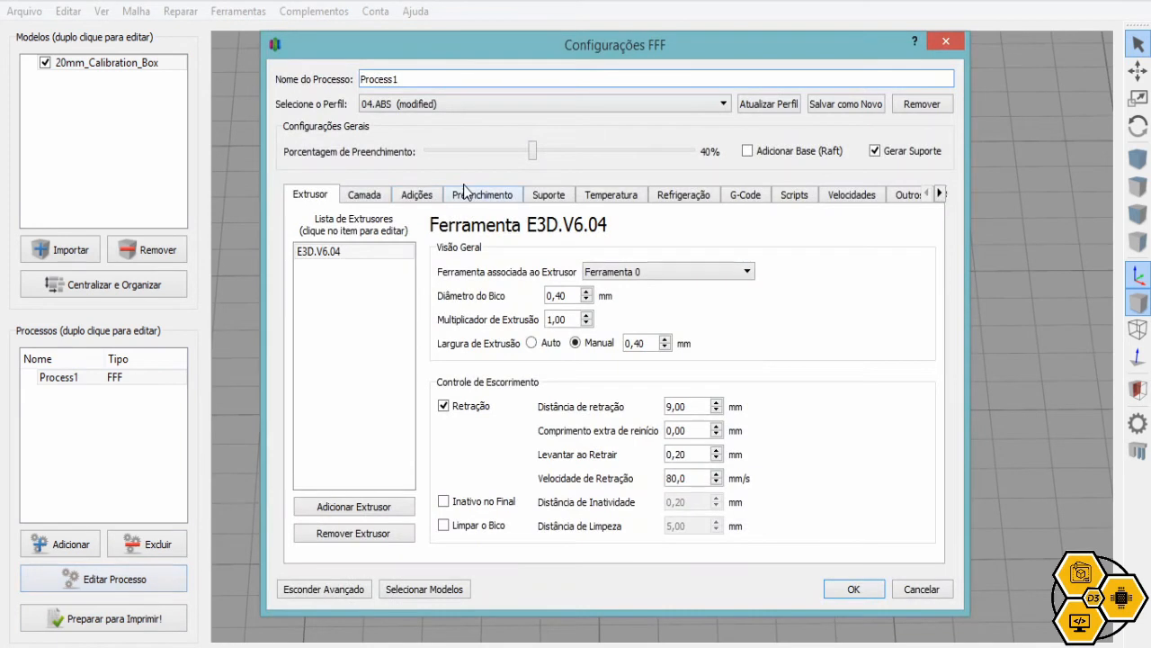
click(423, 196)
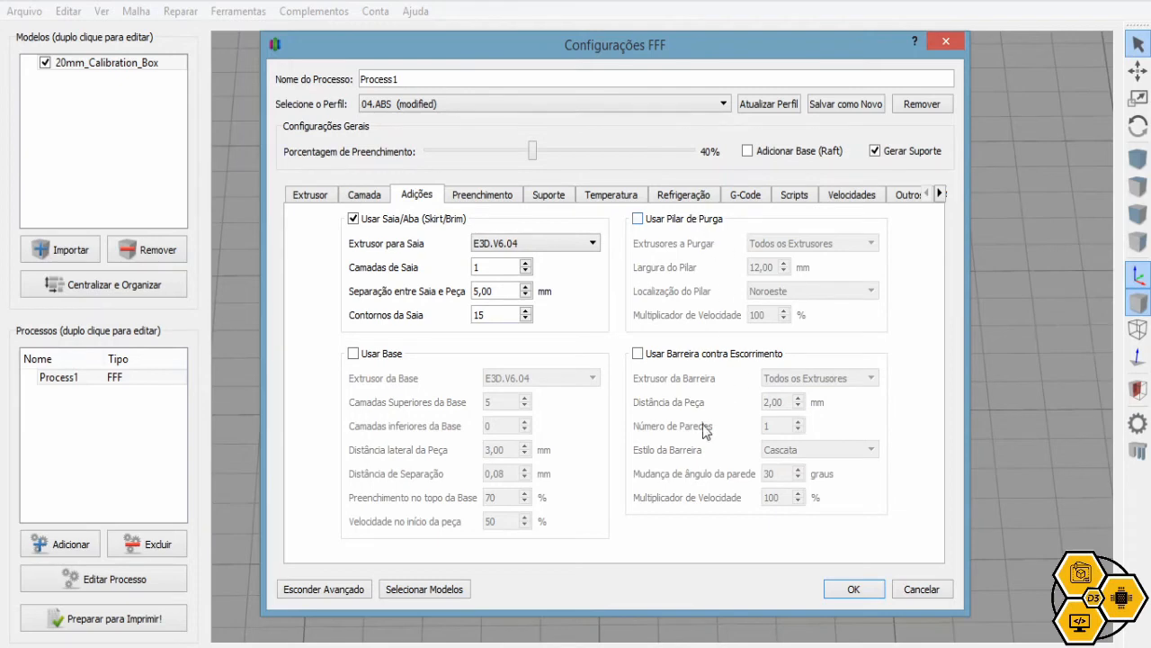
click(480, 190)
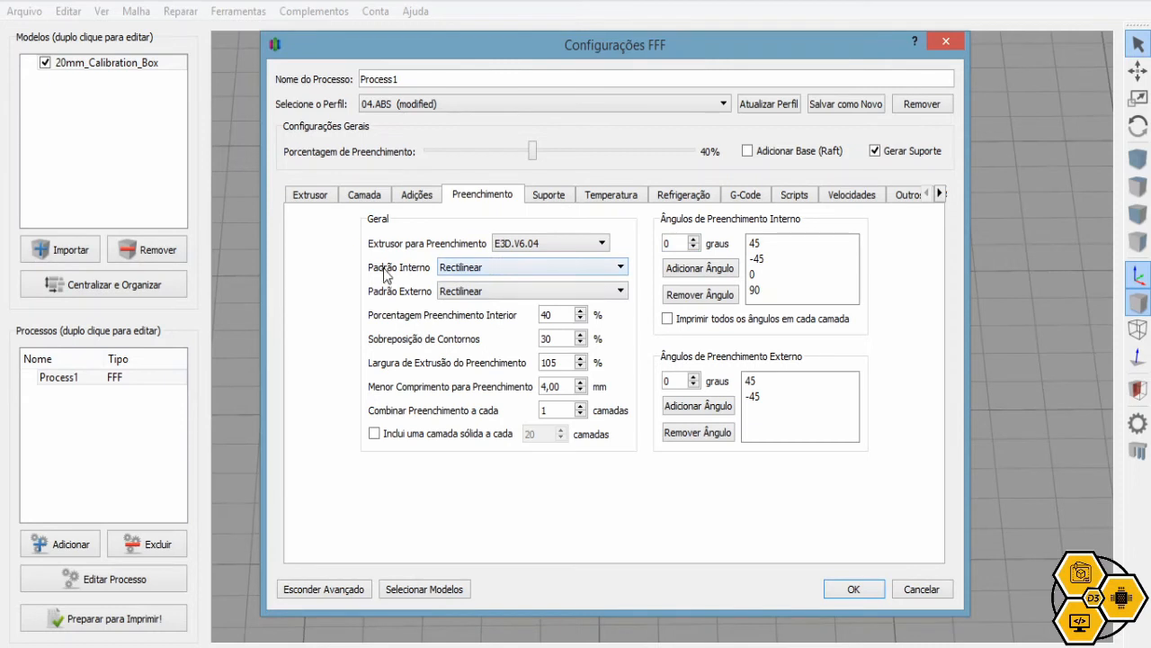
click(465, 268)
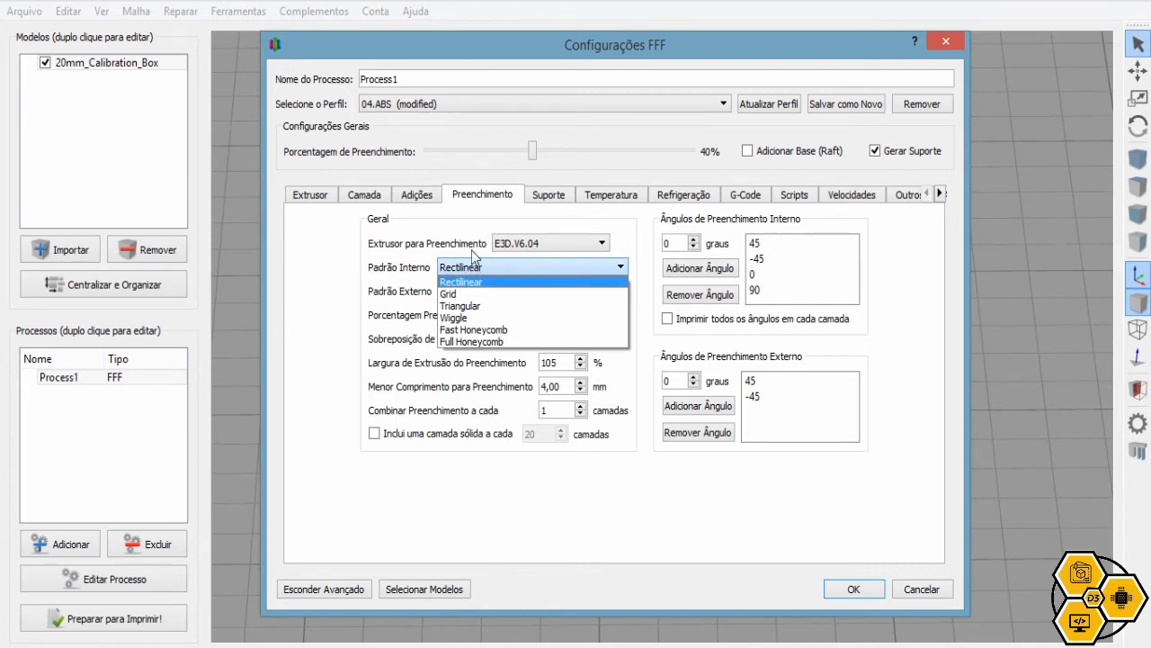
click(472, 265)
click(471, 264)
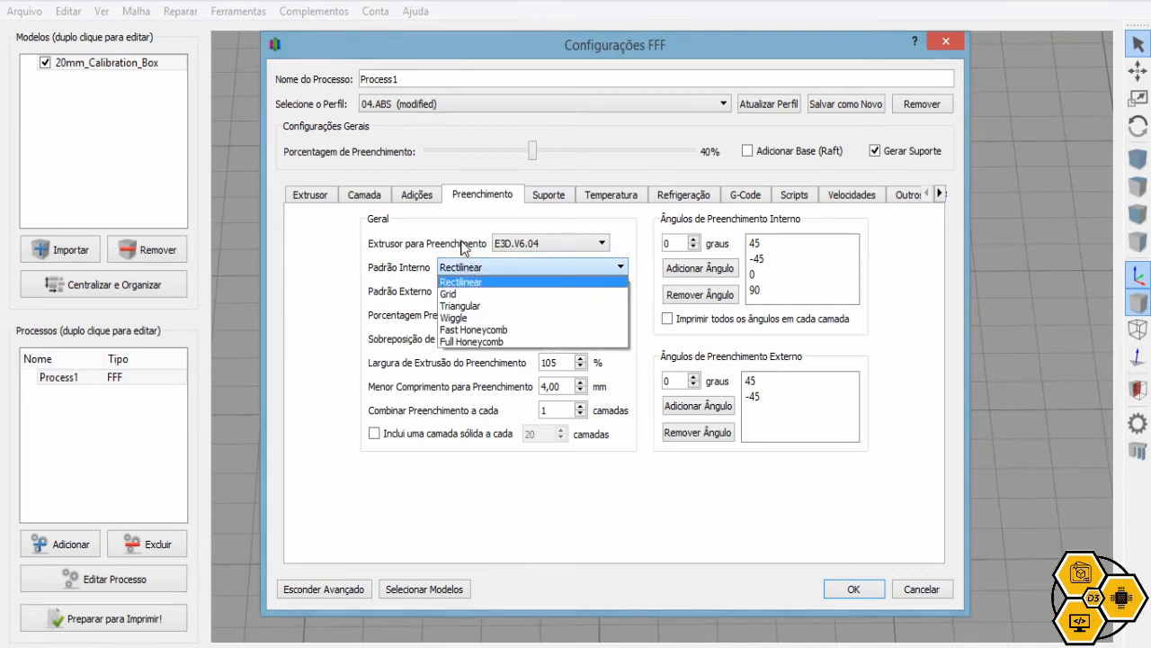
click(463, 243)
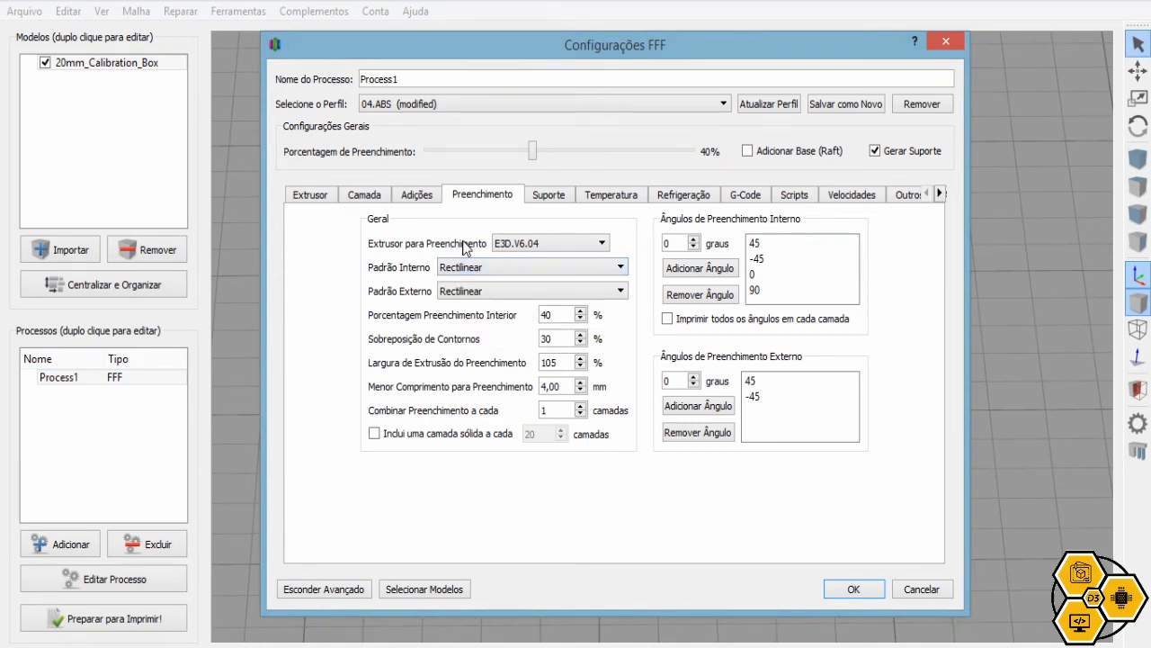
click(479, 290)
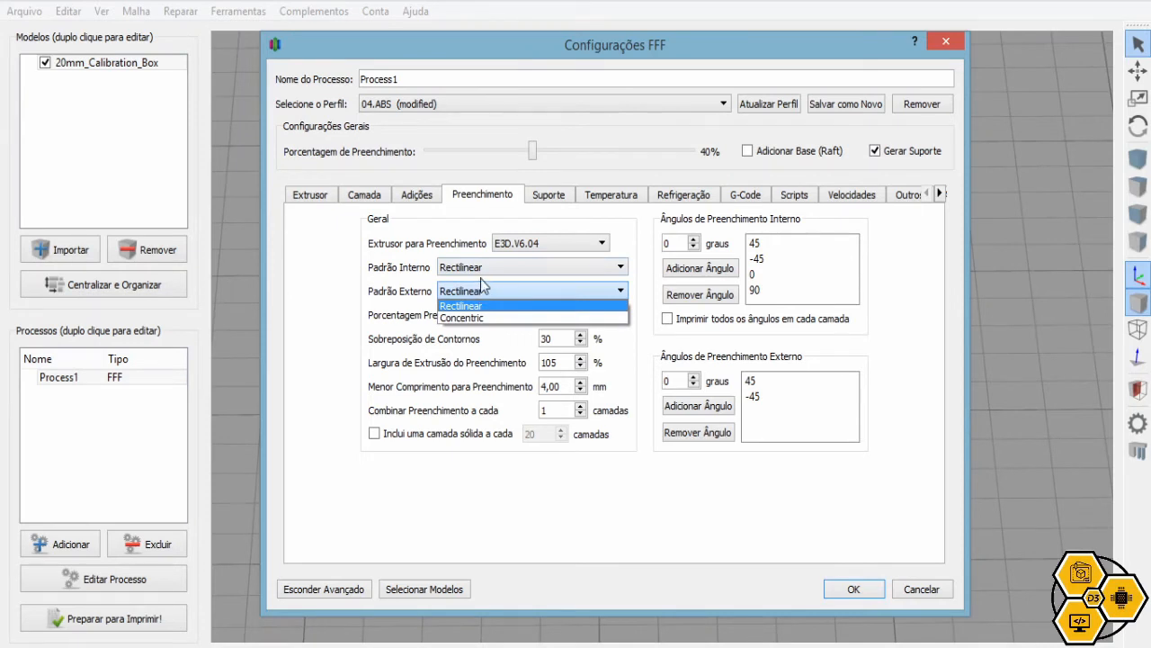
click(484, 269)
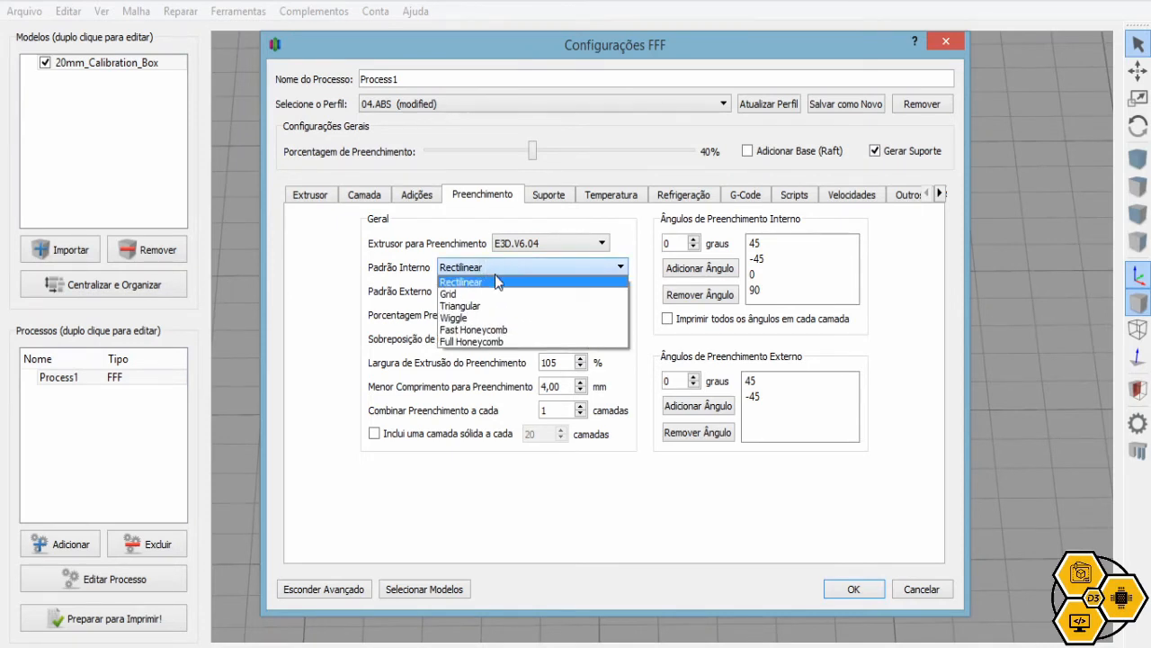
click(509, 332)
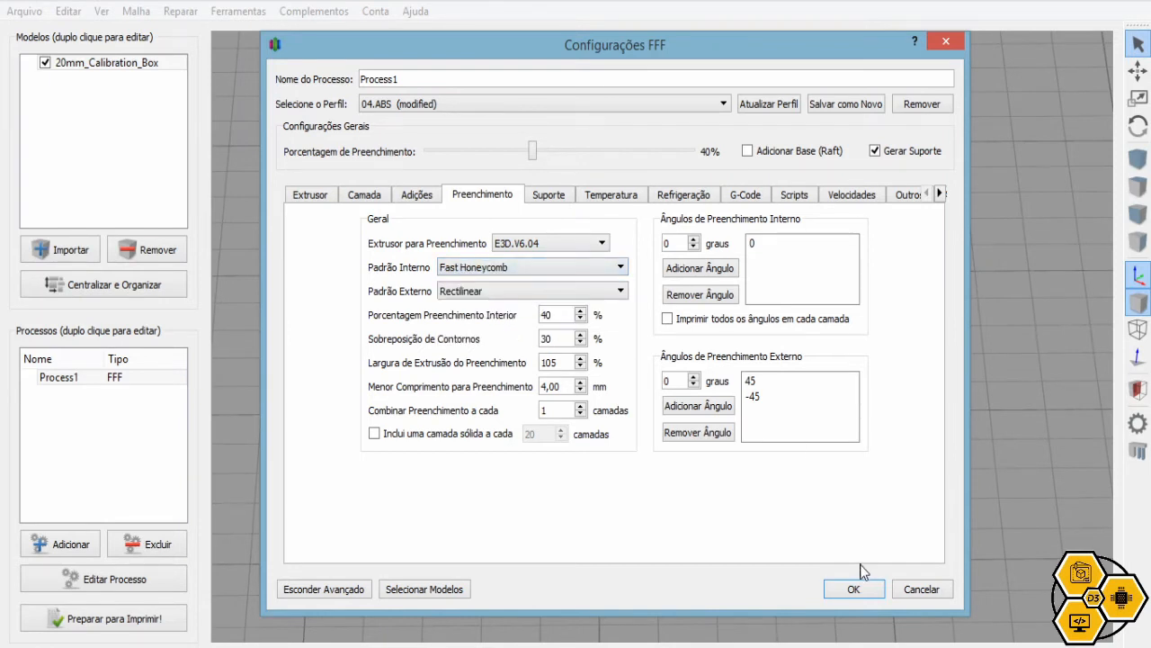
click(854, 590)
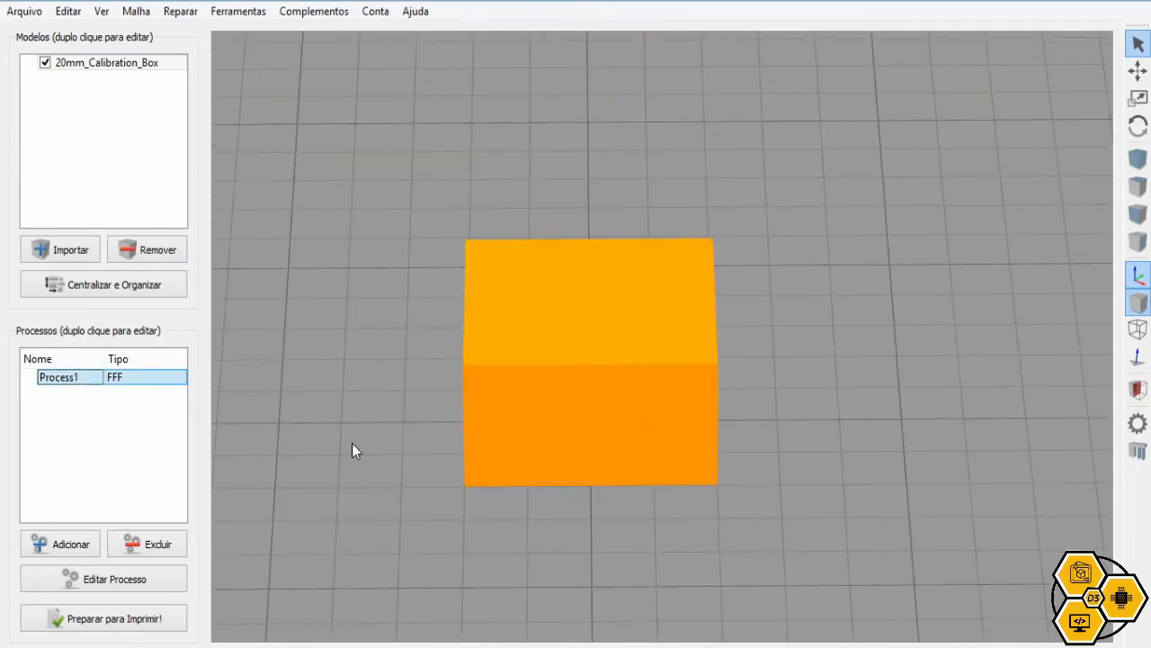
Slice the box and lower the visible layers to inspect the honeycomb infill
click(165, 620)
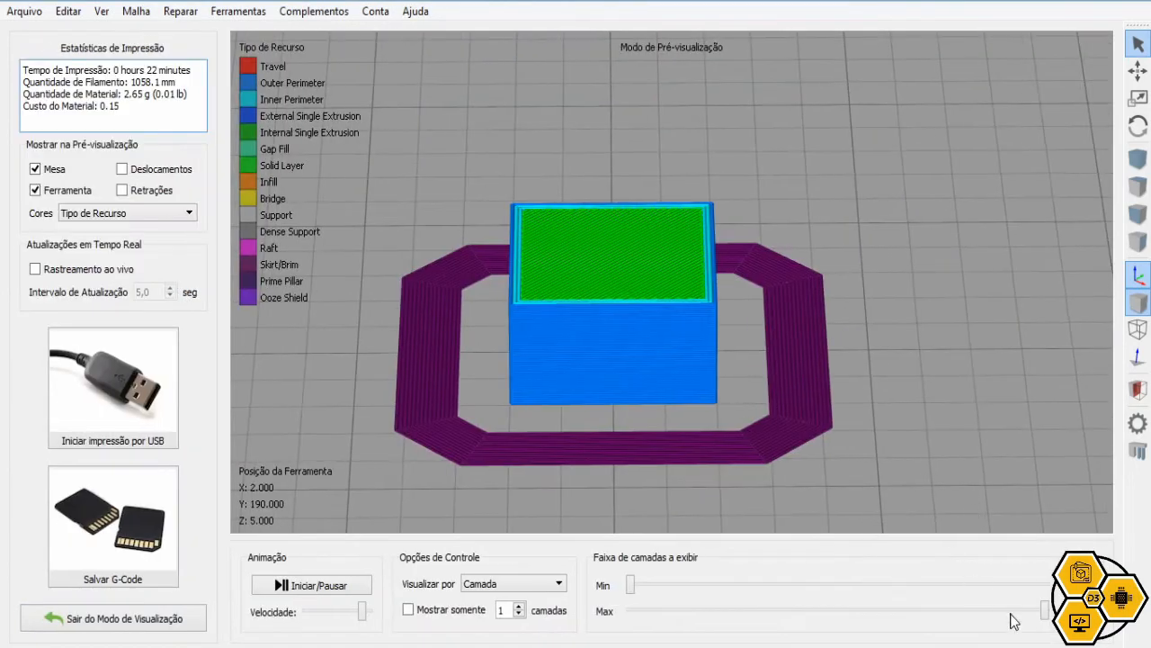
drag(1046, 620, 879, 621)
drag(630, 353, 629, 431)
scroll(637, 197, up, 3)
right_drag(637, 190, 701, 535)
scroll(597, 273, up, 3)
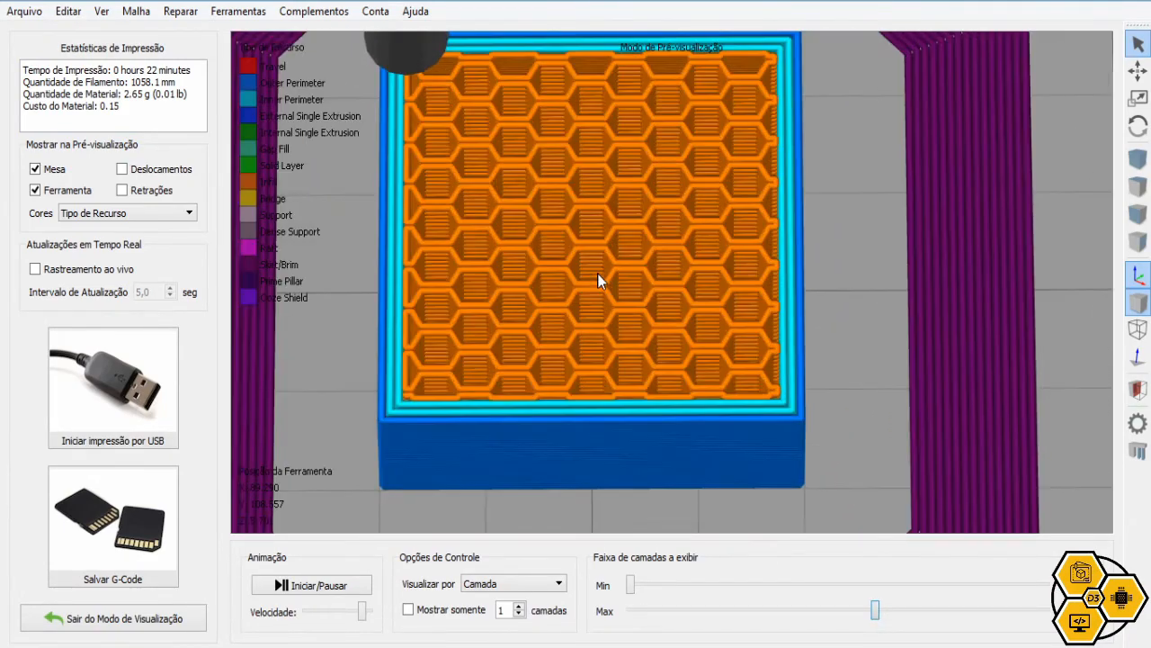
Switch the internal infill pattern to Rectilinear
click(85, 618)
click(99, 579)
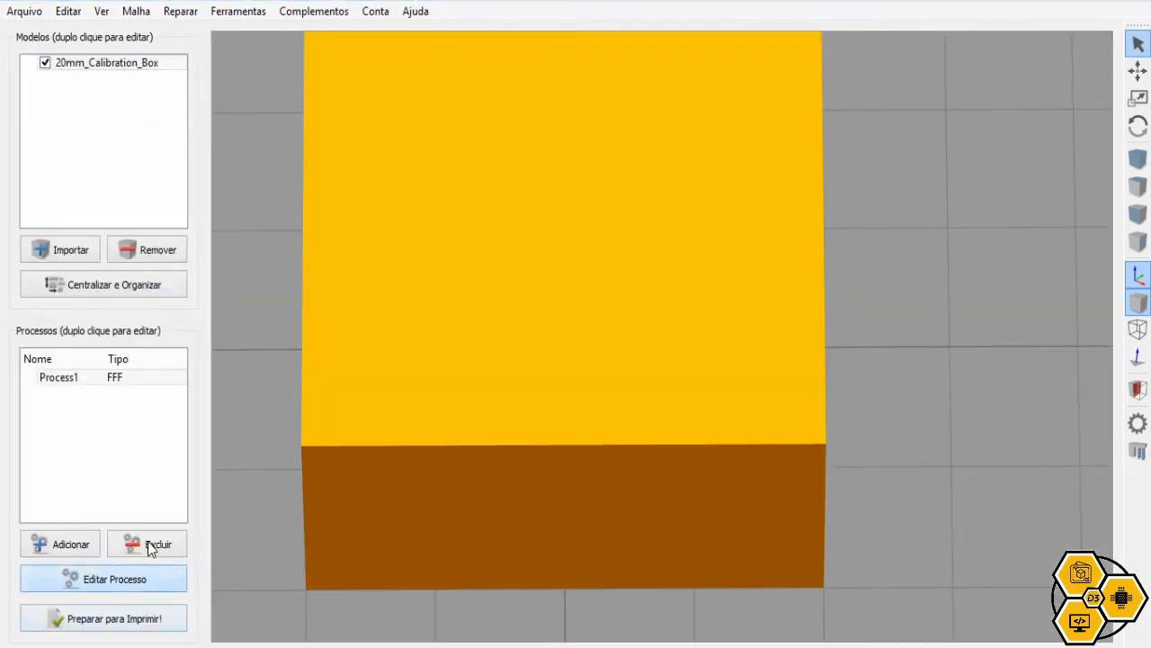
click(416, 195)
click(482, 196)
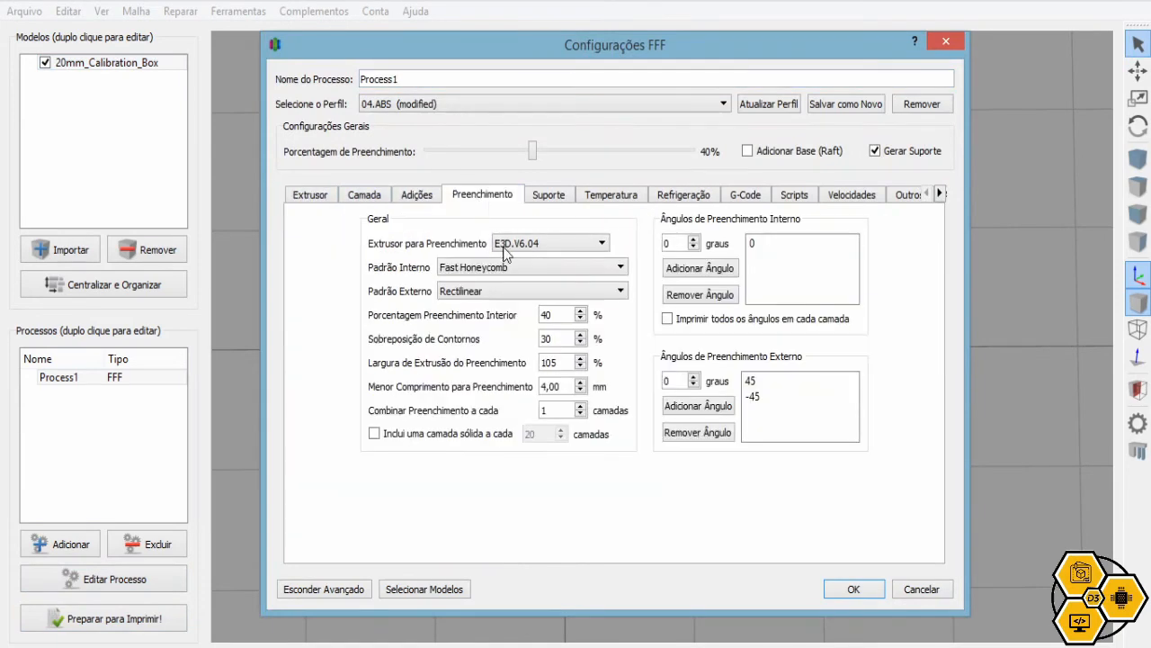
click(504, 267)
click(502, 281)
click(870, 590)
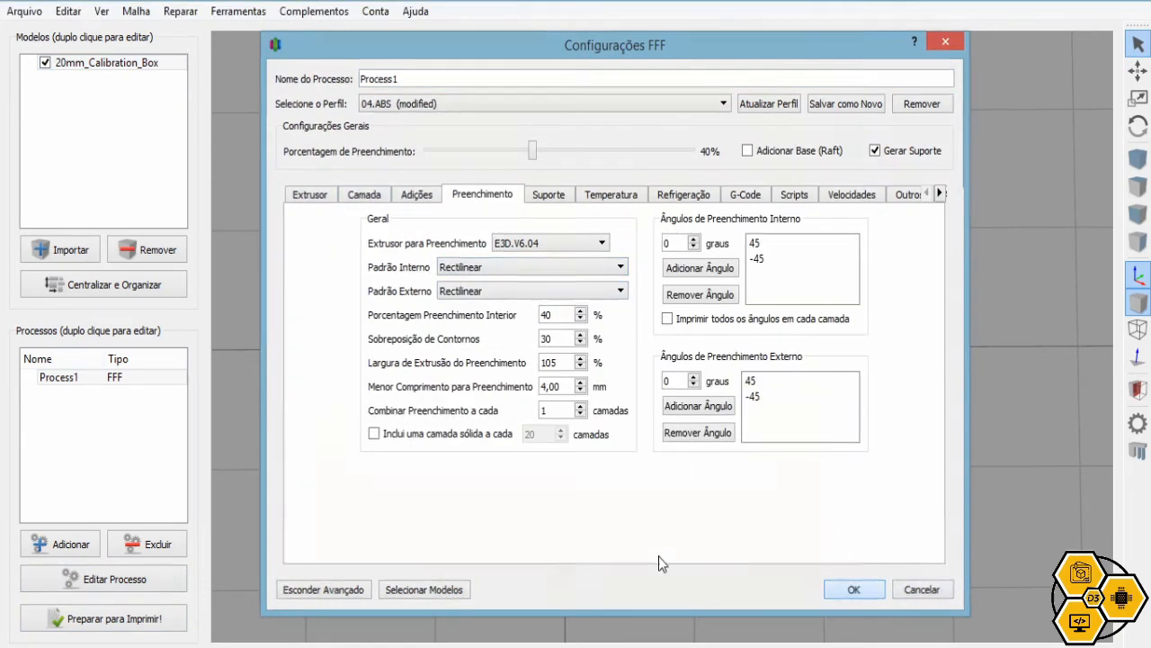
Re-slice and inspect the Rectilinear infill, then bring back the process settings
click(132, 623)
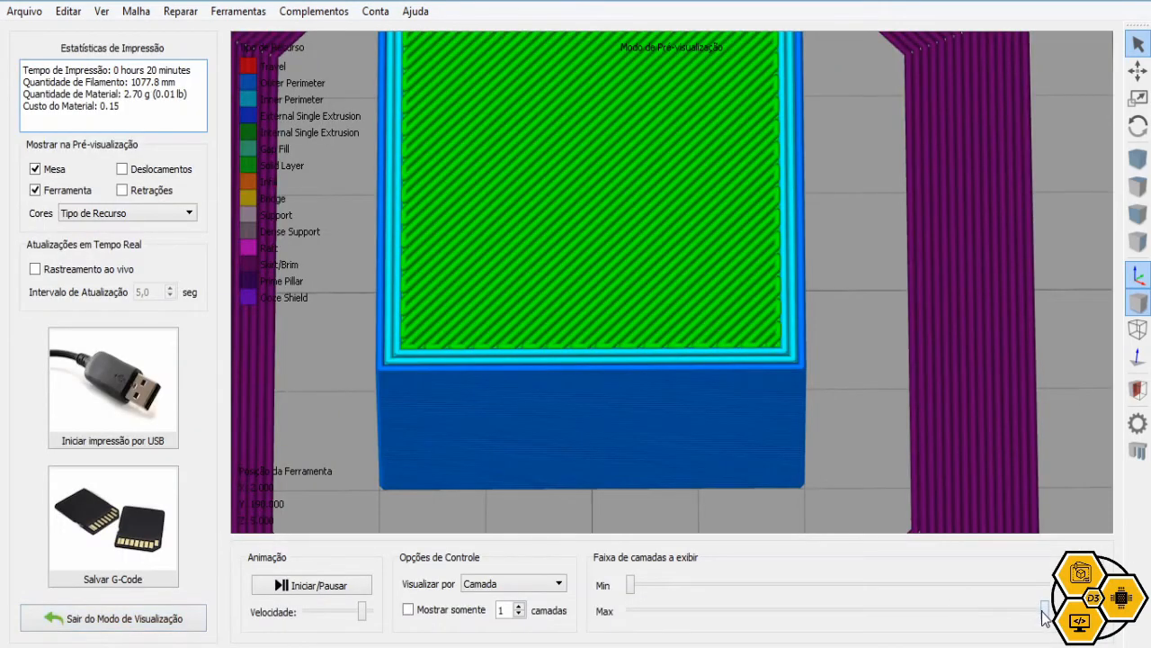
drag(881, 611, 736, 610)
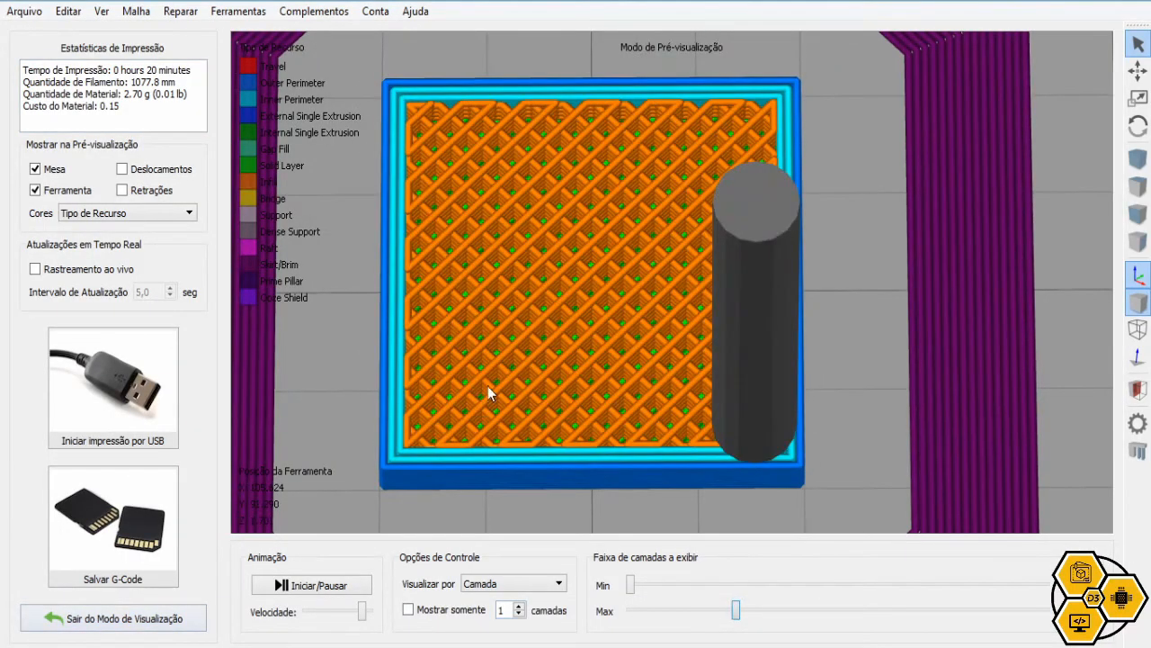
scroll(597, 299, up, 3)
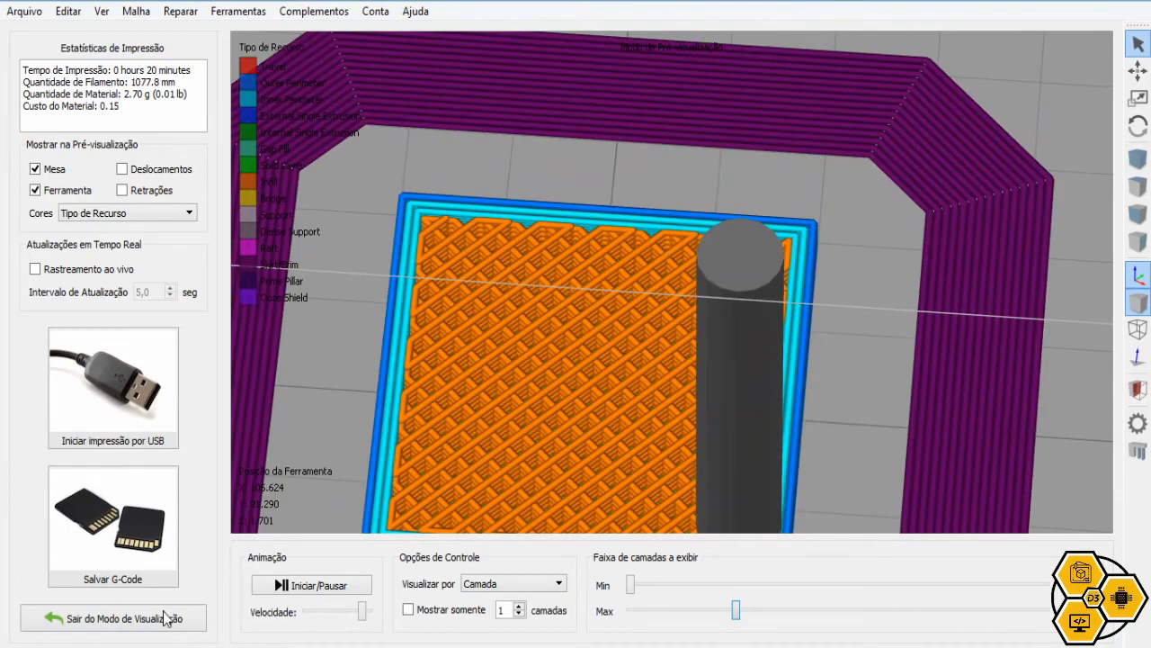
click(163, 618)
click(154, 580)
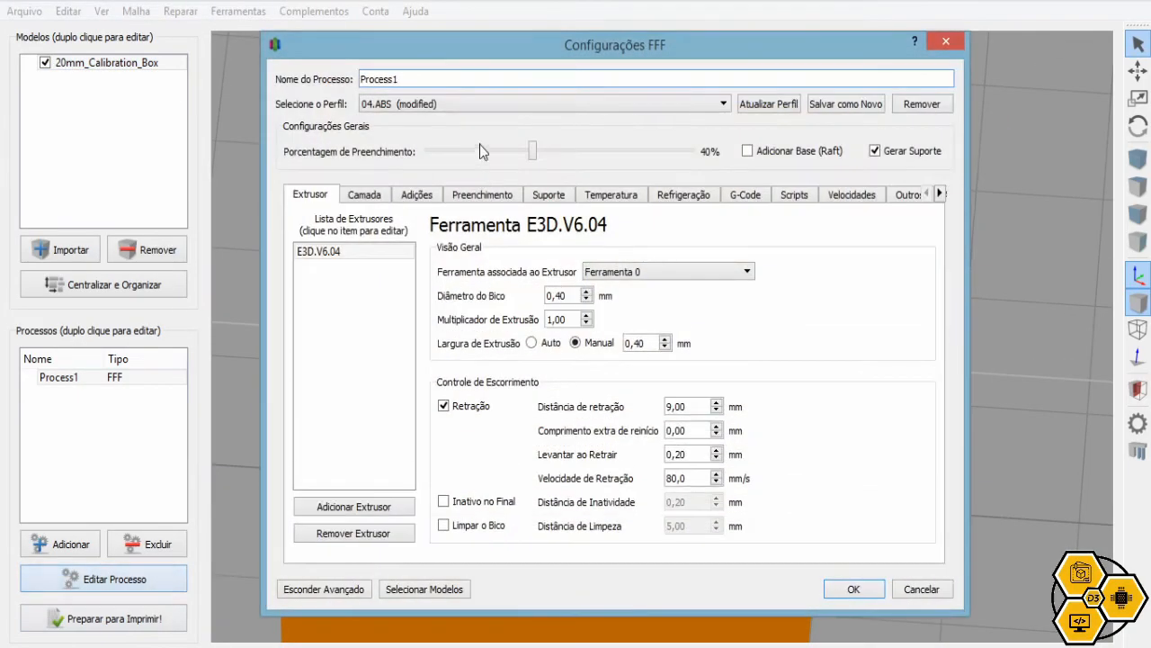
Try interior infill percentages of 11%, 0%, 100%, 49%, 16% and 27%
click(497, 198)
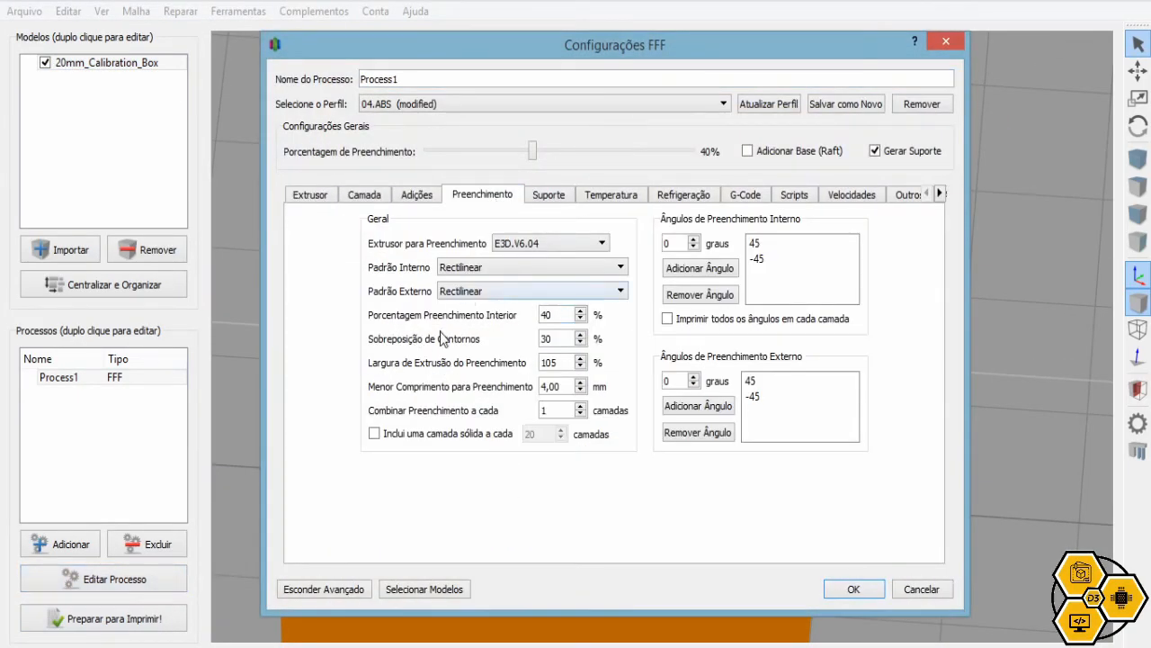
drag(556, 316, 540, 321)
click(561, 314)
drag(534, 153, 429, 151)
drag(552, 315, 538, 315)
text(100)
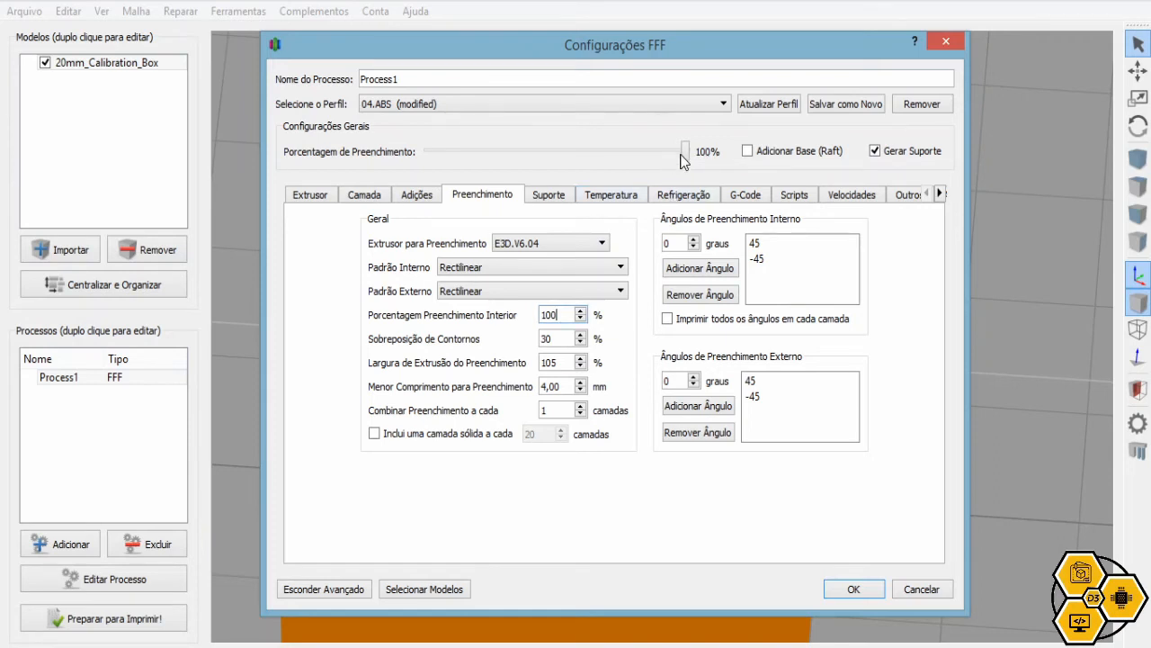
drag(686, 159, 416, 127)
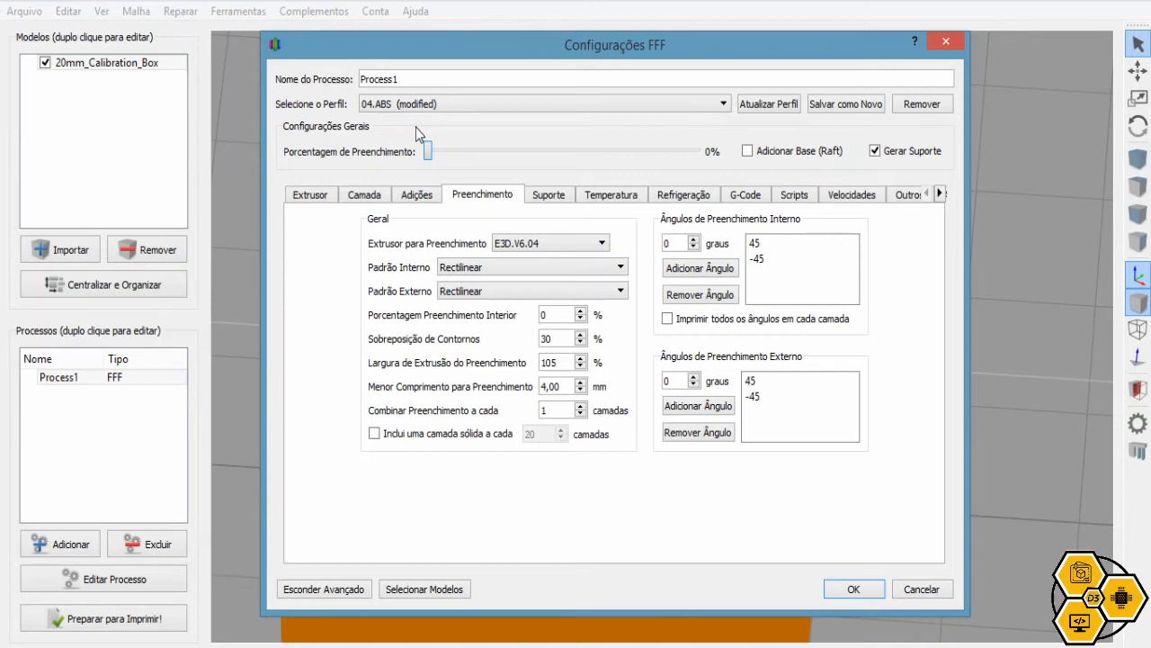
drag(429, 154, 477, 162)
drag(475, 160, 500, 155)
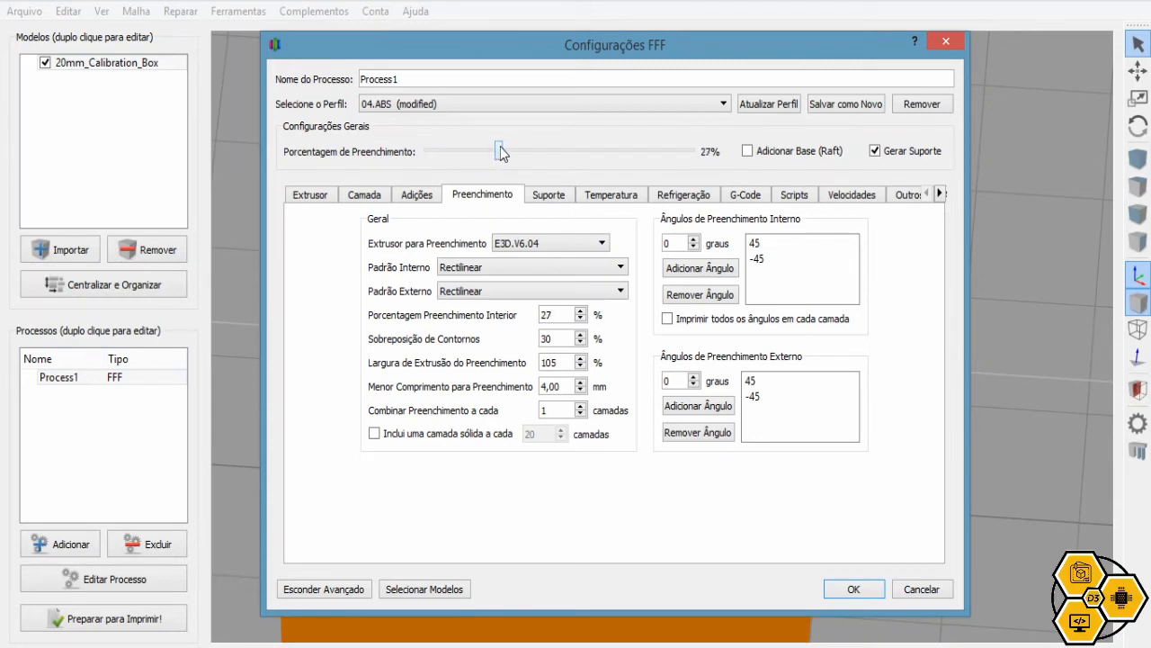
Set the interior infill to 40% and inspect the re-sliced preview near the box's edge
click(564, 341)
double_click(559, 314)
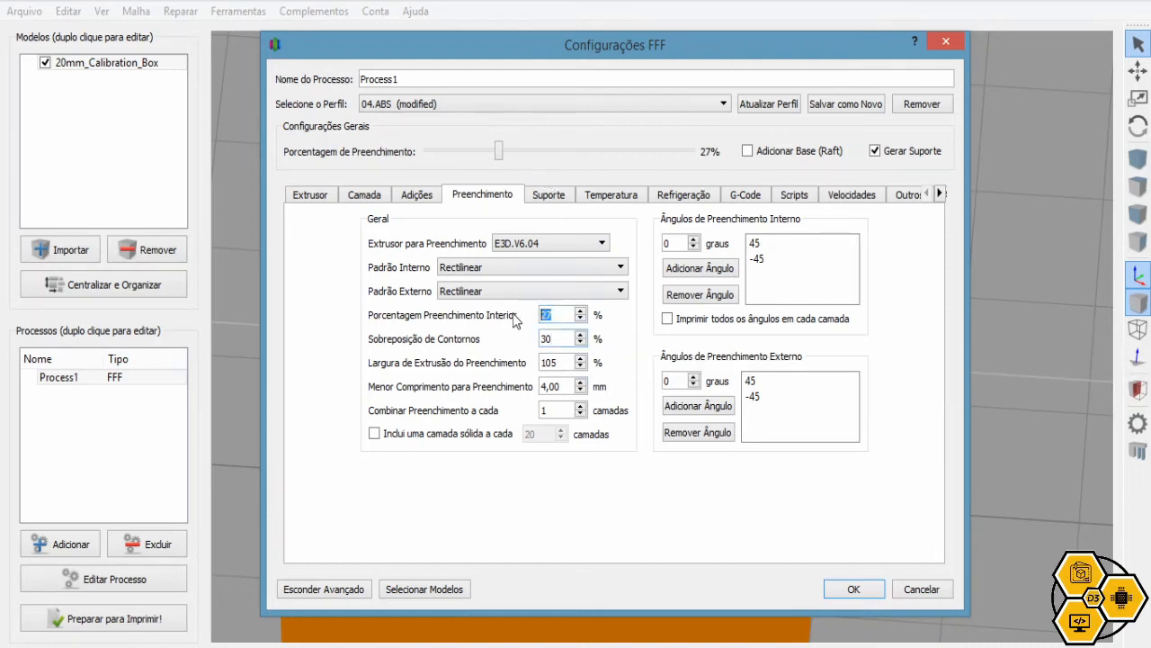
text(40)
key(Tab)
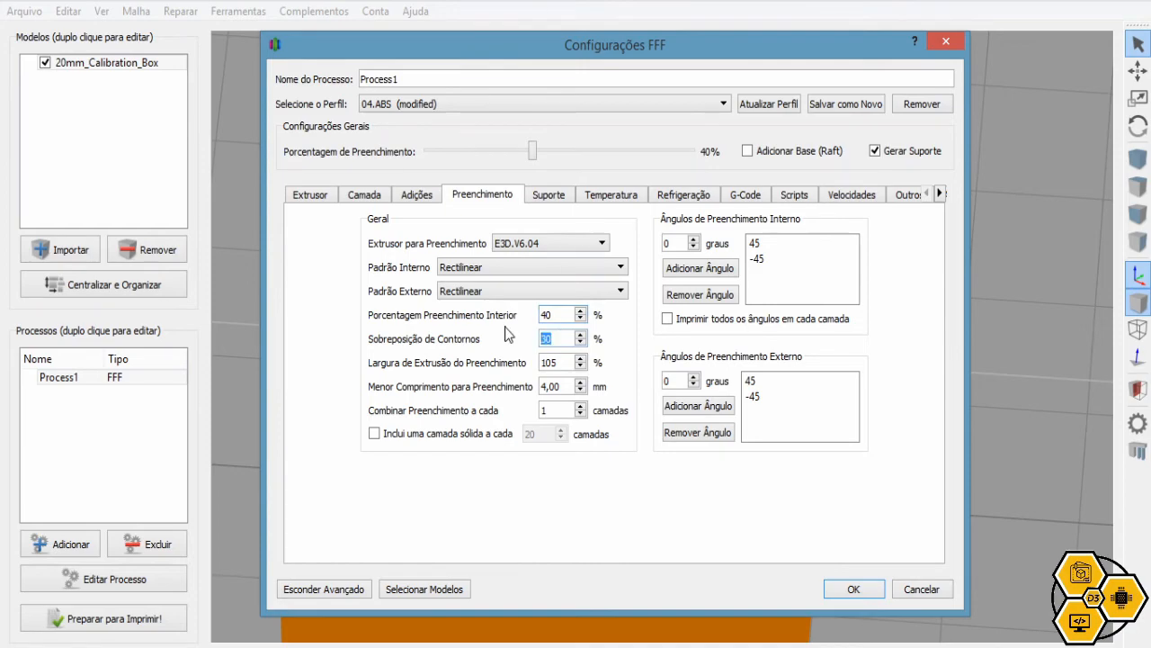
key(Return)
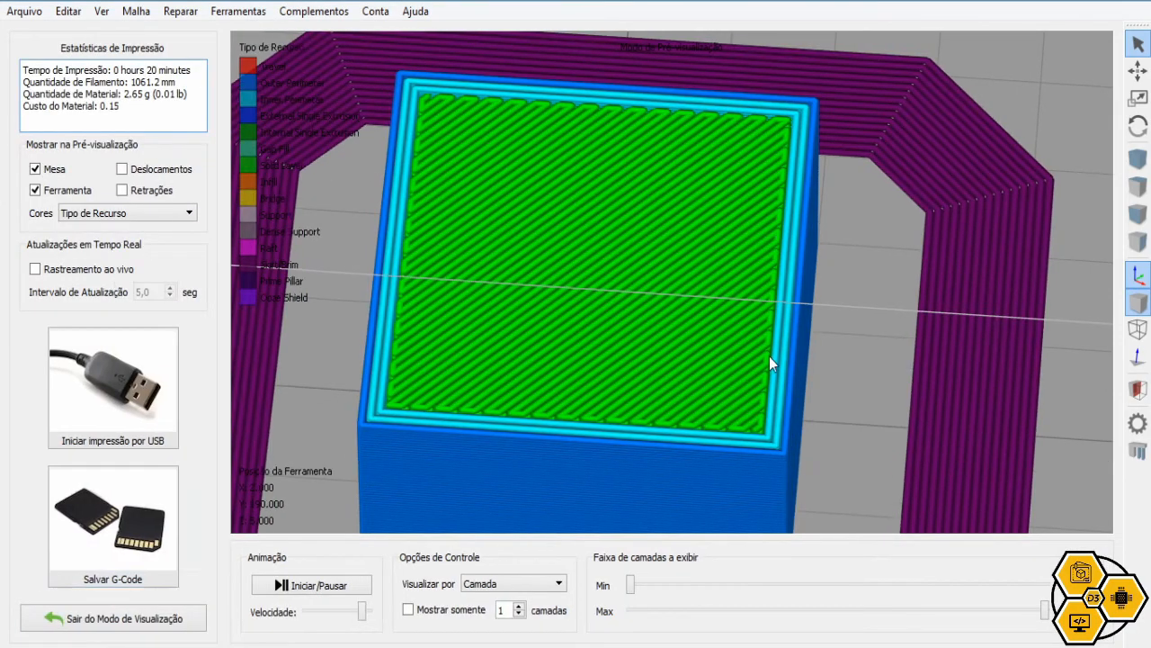
scroll(769, 356, up, 5)
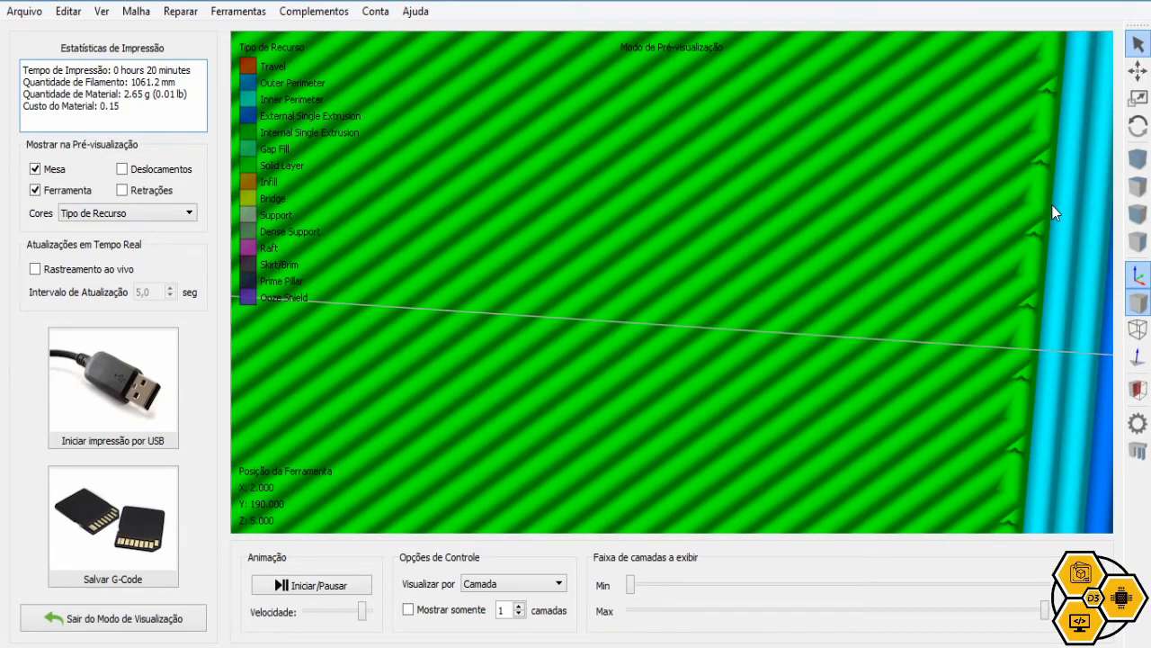
right_drag(1023, 266, 864, 275)
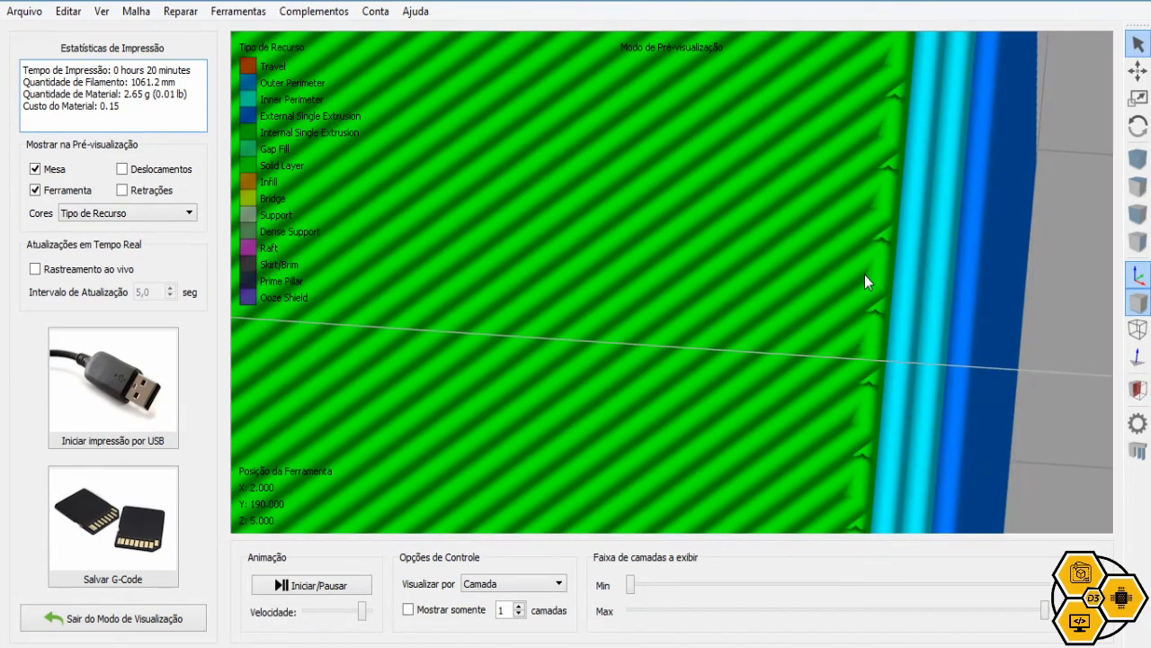
Set the outline overlap to 60%, re-slice (1110.2 mm, 2.78 g), and exit preview
click(101, 618)
click(111, 581)
click(482, 195)
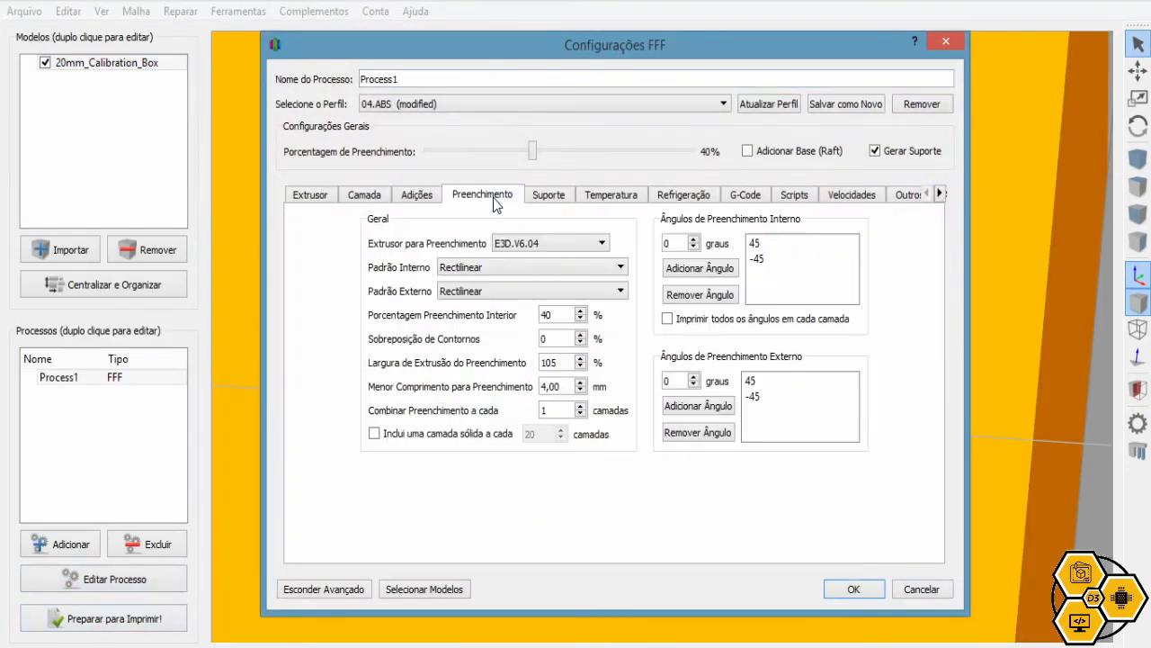
double_click(546, 338)
text(60)
key(Return)
click(119, 623)
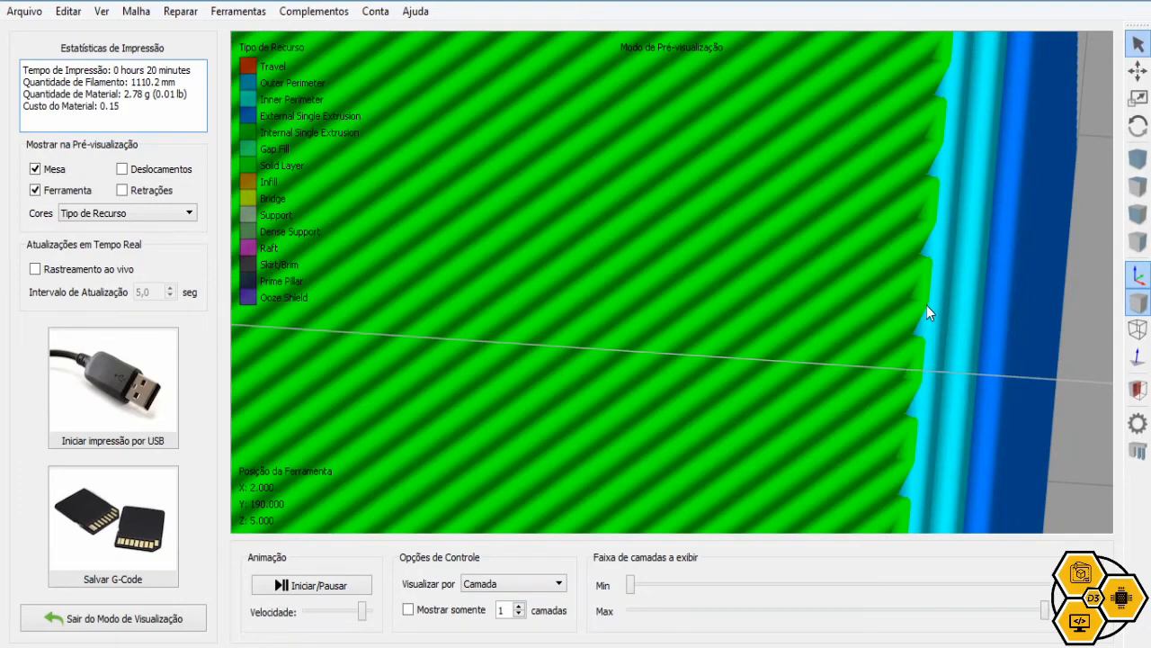
click(154, 622)
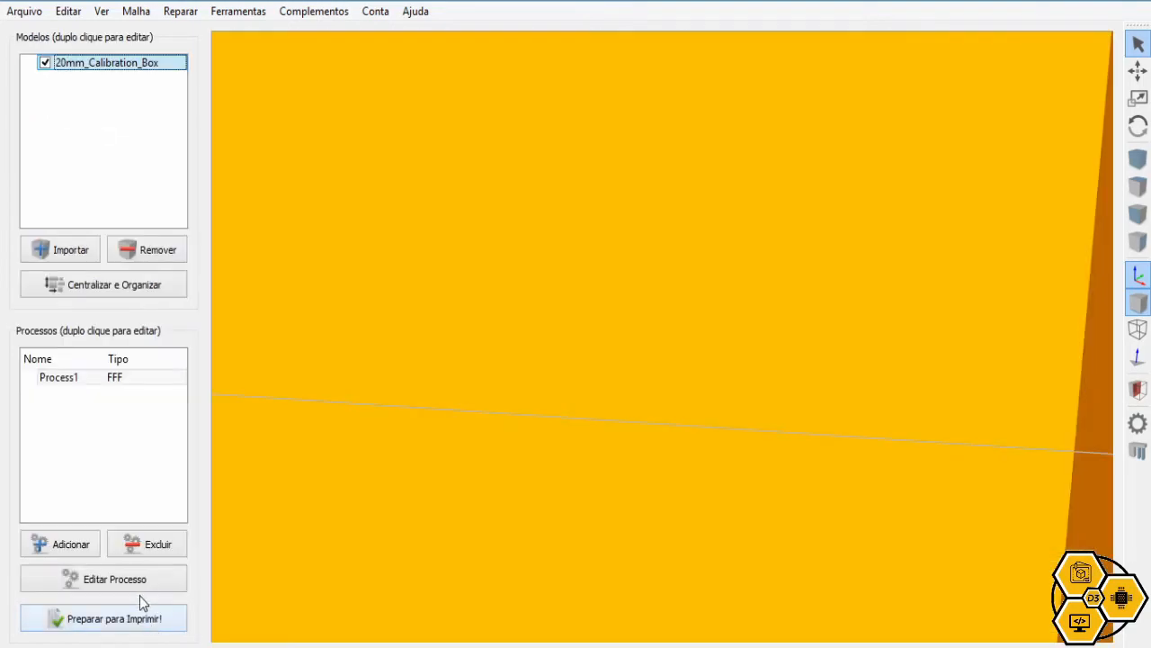
Set the infill outline overlap to 30%
scroll(576, 265, down, 2)
click(142, 579)
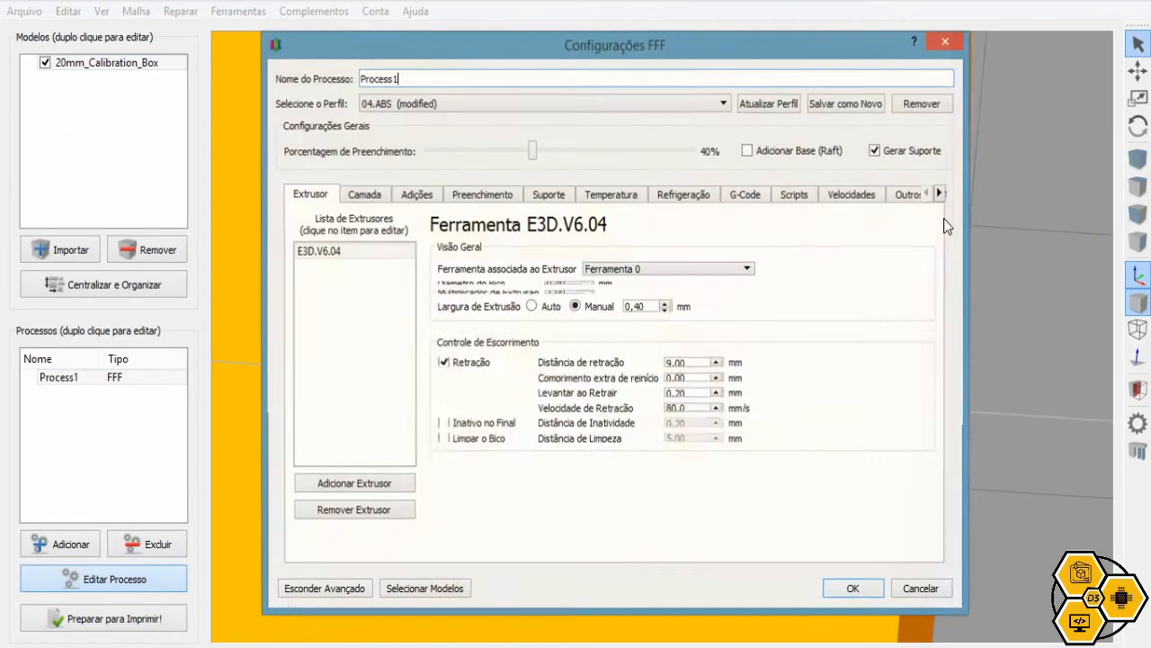
click(488, 200)
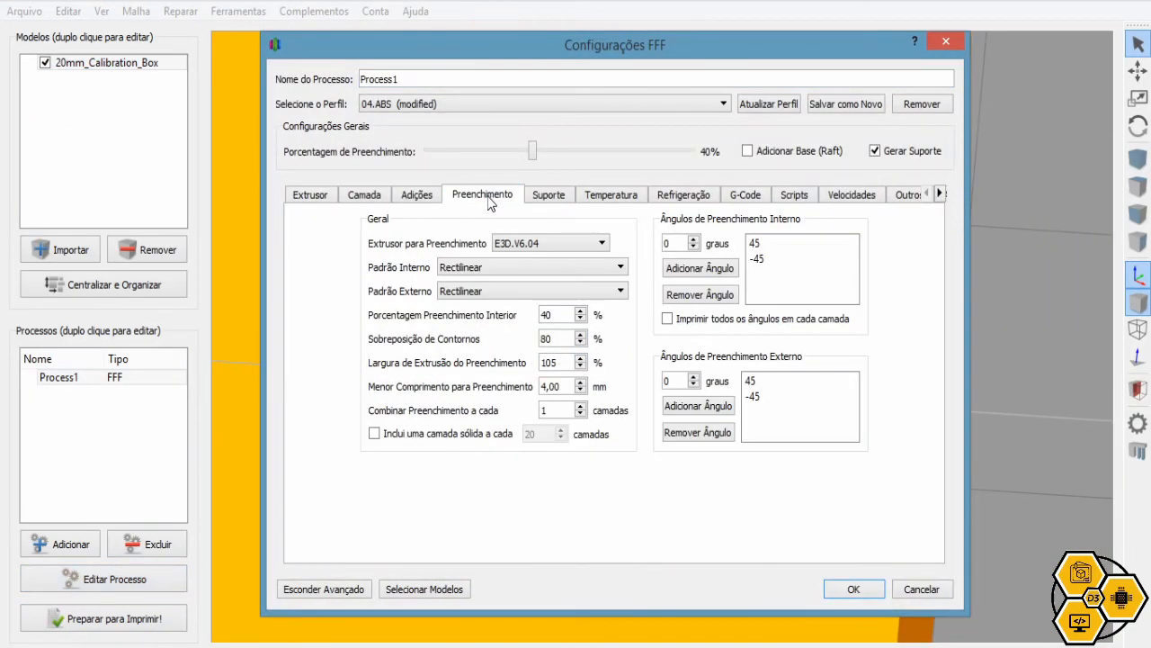
double_click(547, 338)
text(30)
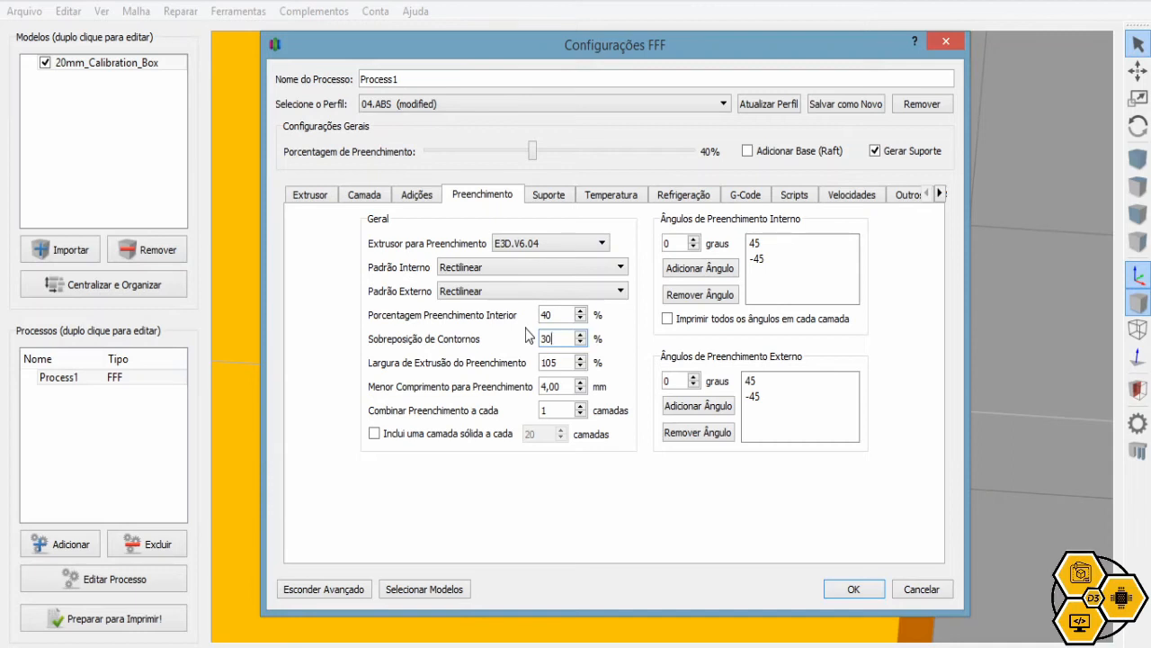
Check the 105% infill extrusion width, minimum infill length, and 45°/-45° internal and external angles
click(564, 362)
click(567, 386)
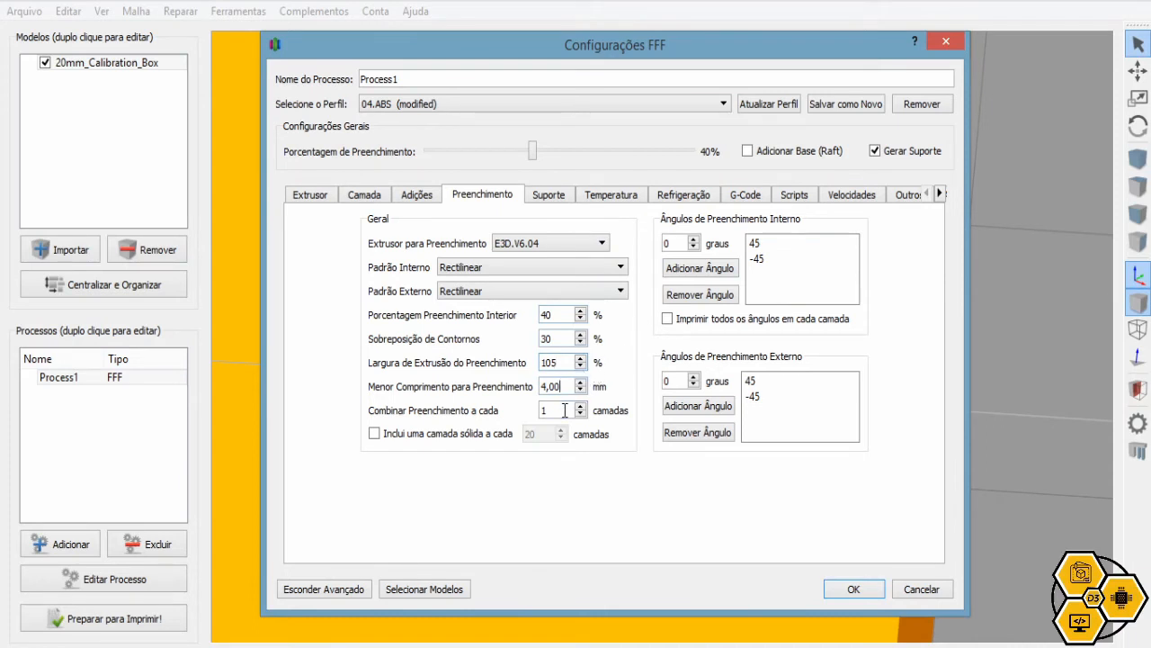
click(770, 245)
click(770, 258)
click(773, 381)
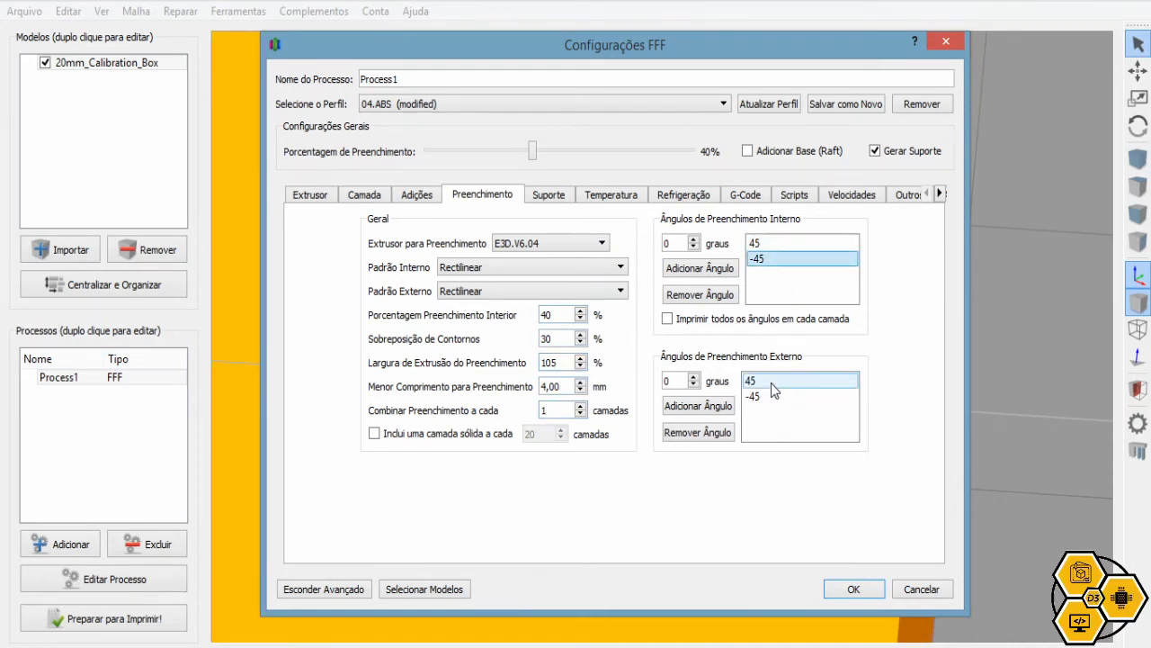
click(773, 397)
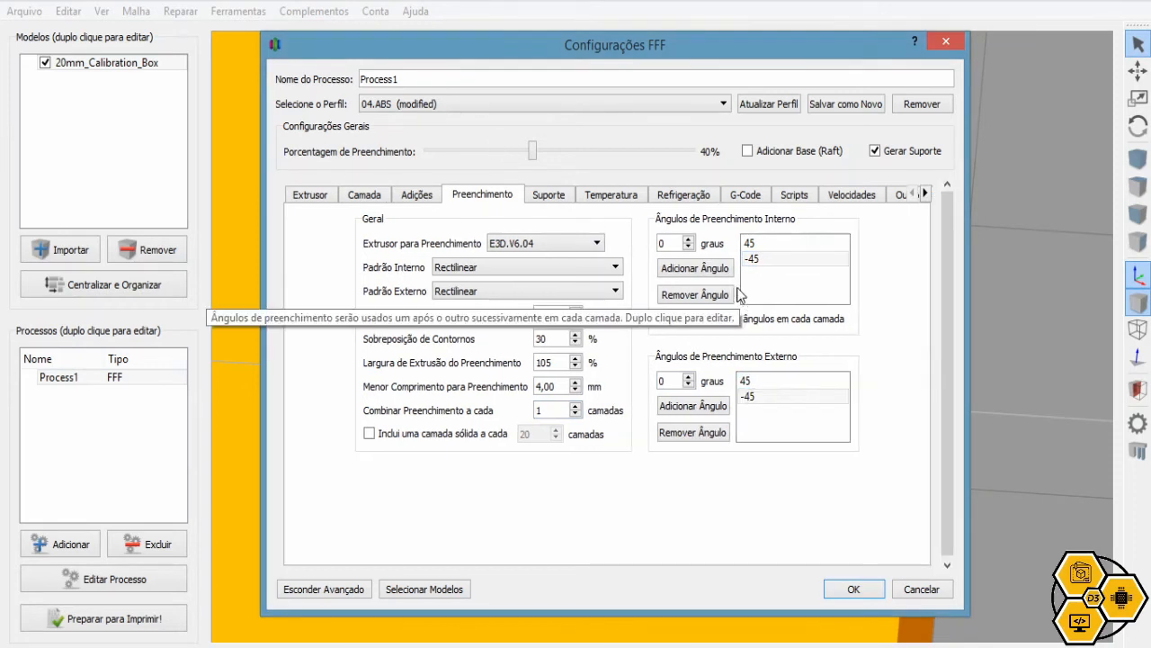
View the support settings and highlight the 20% support infill percentage
click(559, 196)
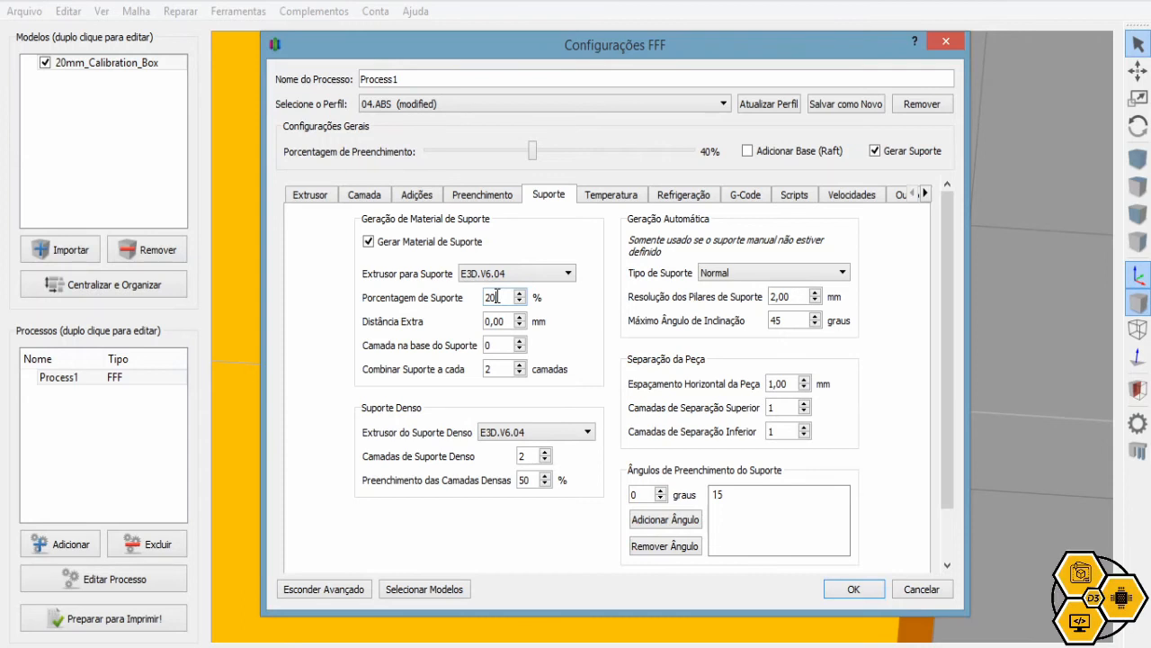
drag(498, 297, 476, 296)
click(497, 297)
drag(502, 299, 483, 298)
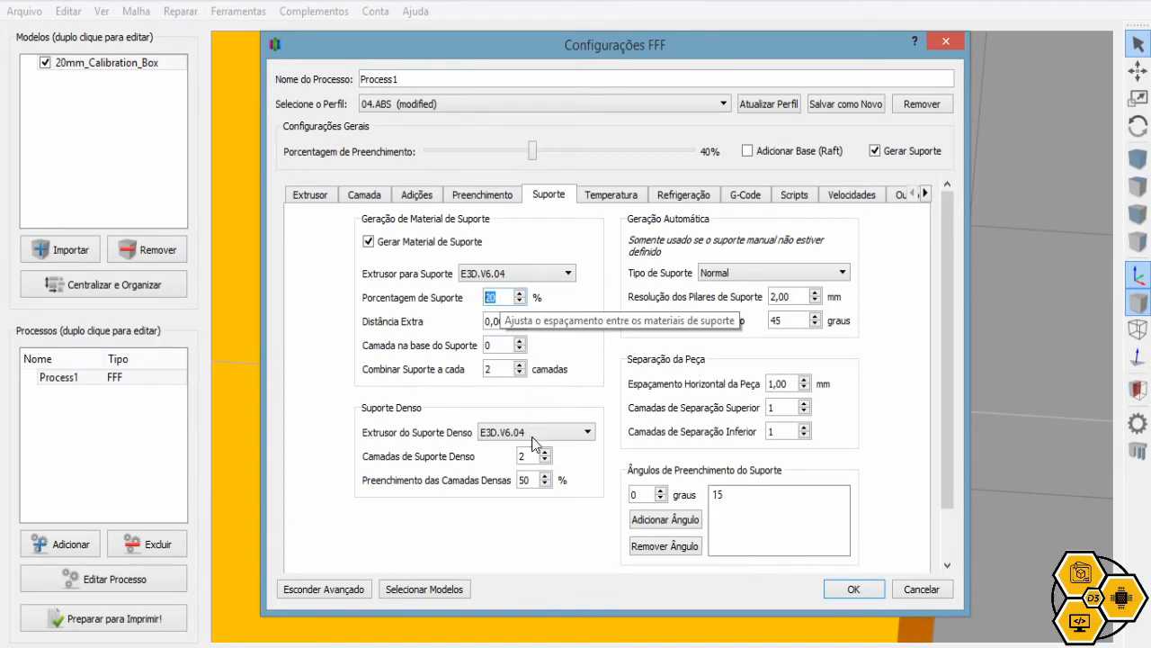
click(525, 456)
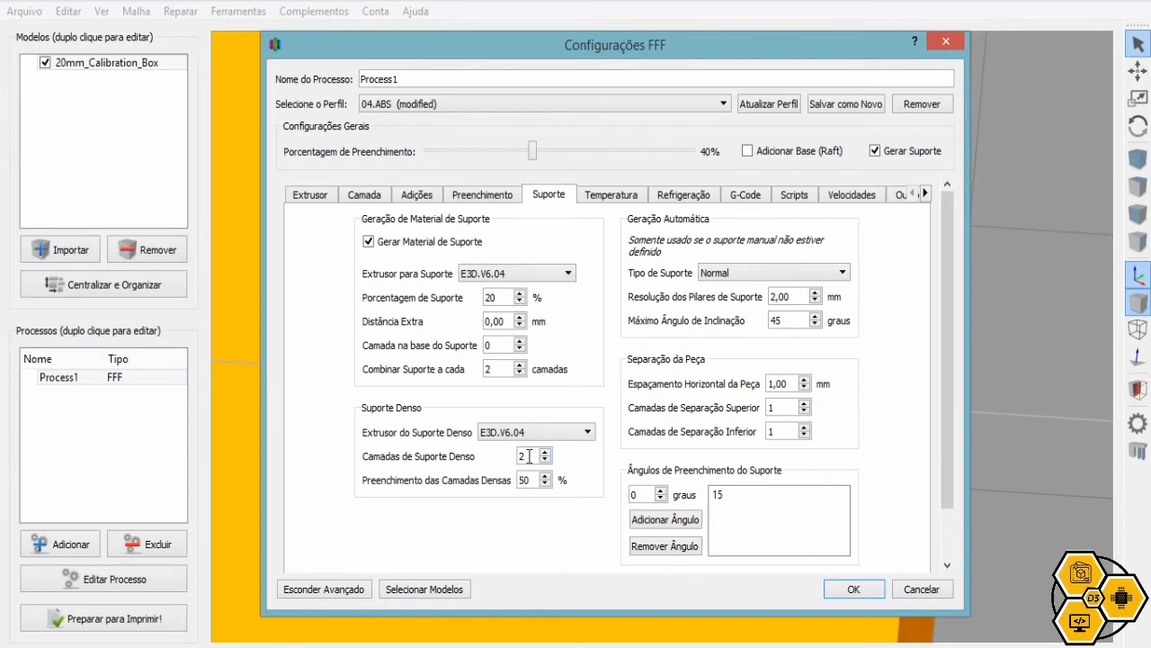
Review the dense layers fill and maximum overhang angle values, then show the temperature controllers
click(529, 481)
click(784, 320)
click(611, 195)
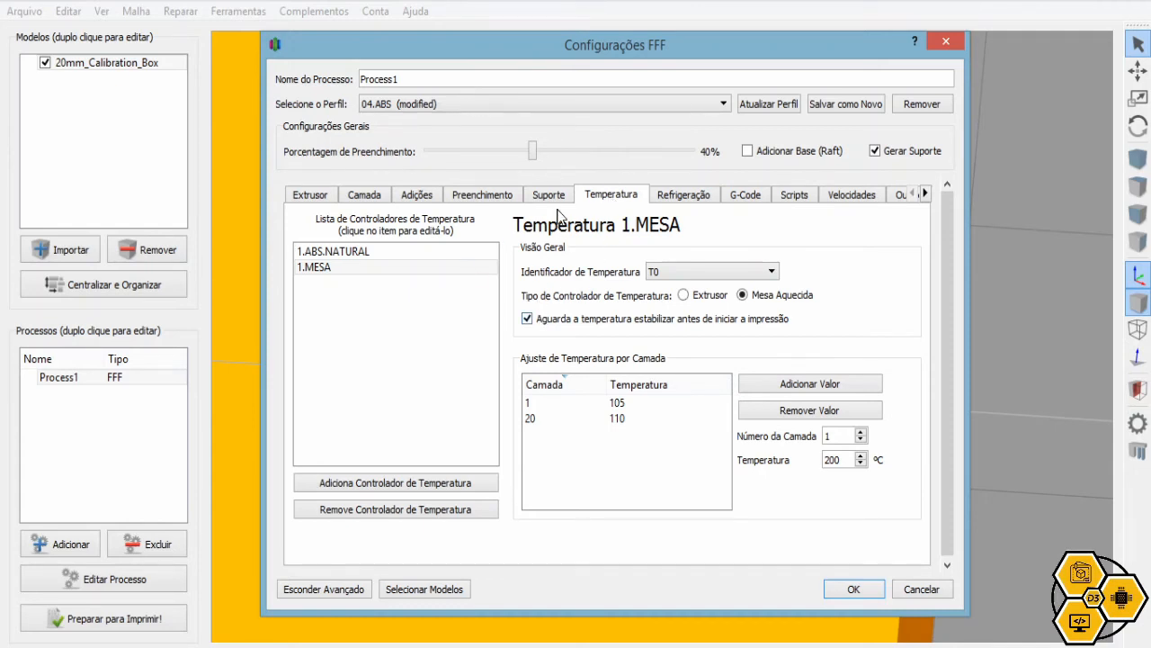
click(457, 253)
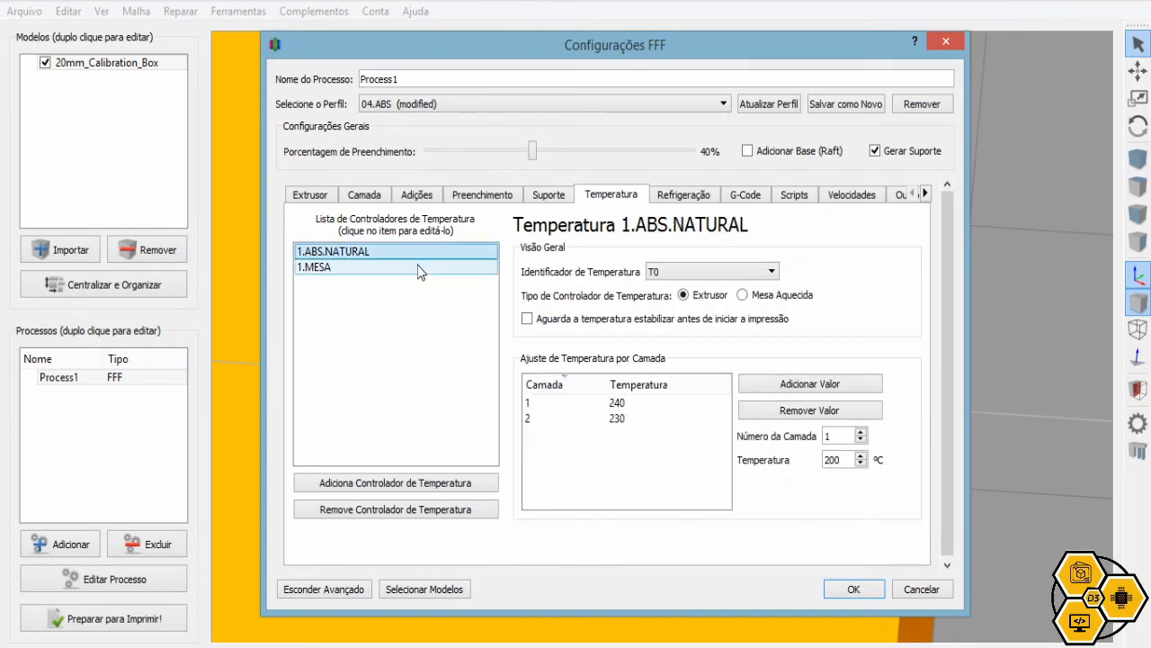
click(418, 268)
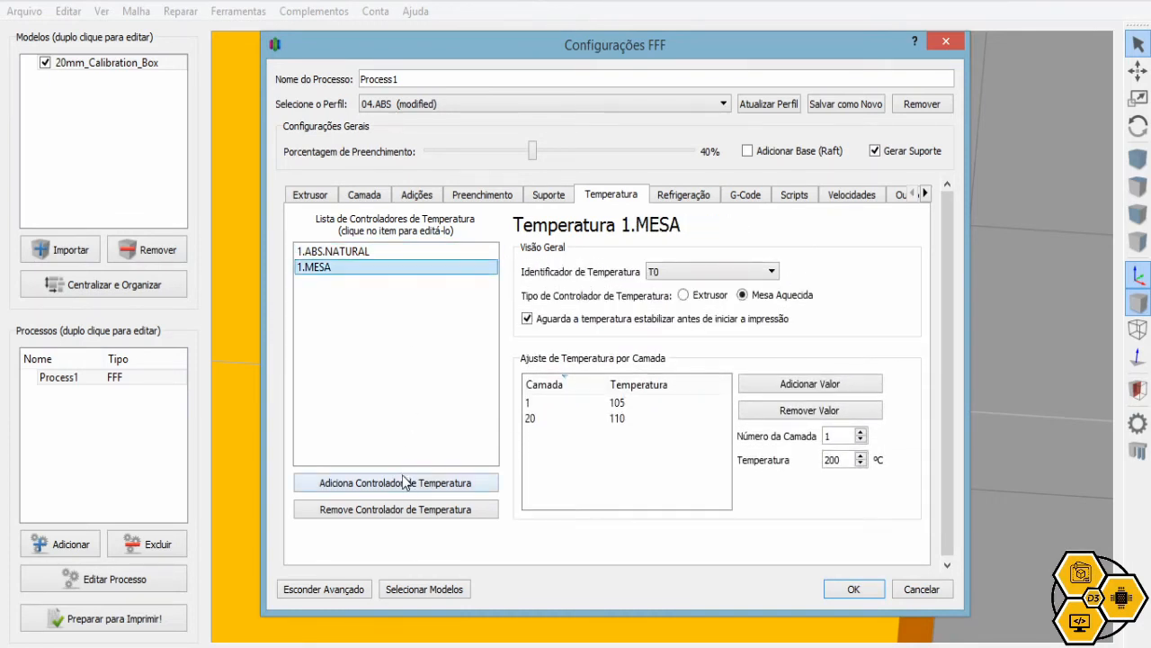
click(375, 252)
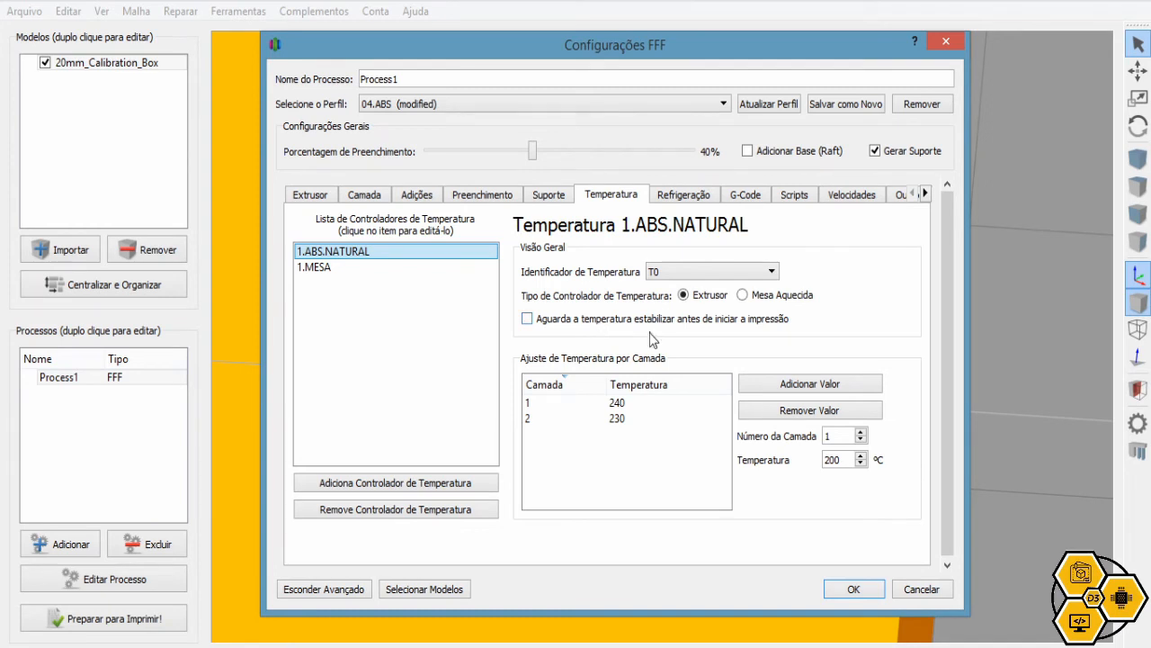
click(647, 407)
click(616, 419)
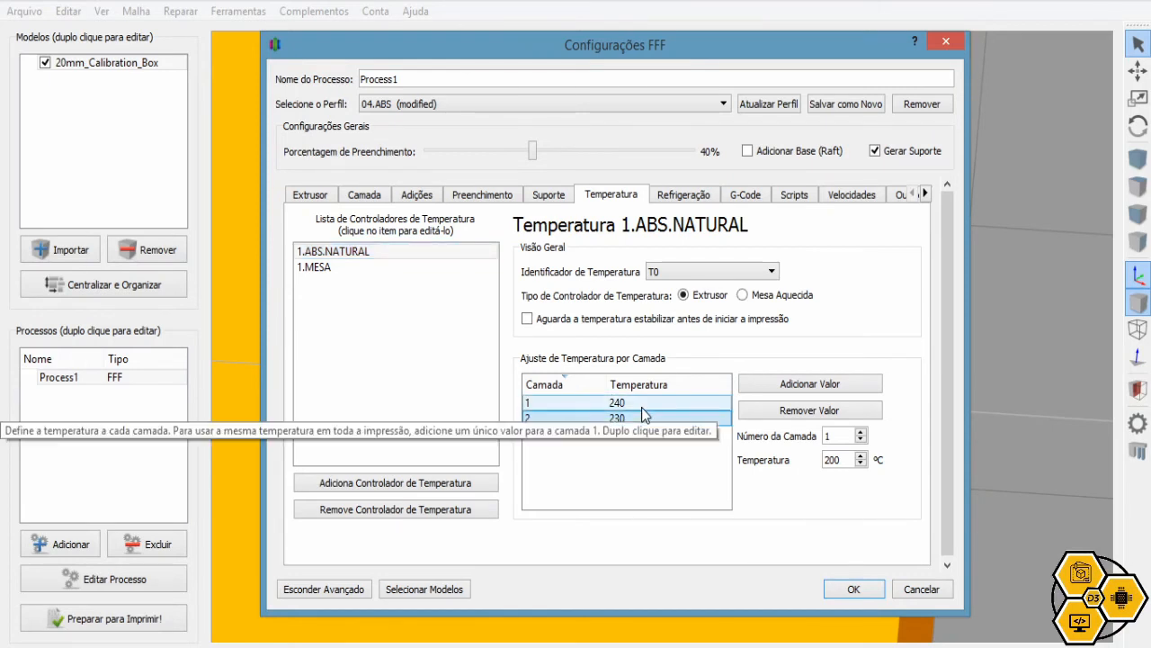
click(631, 404)
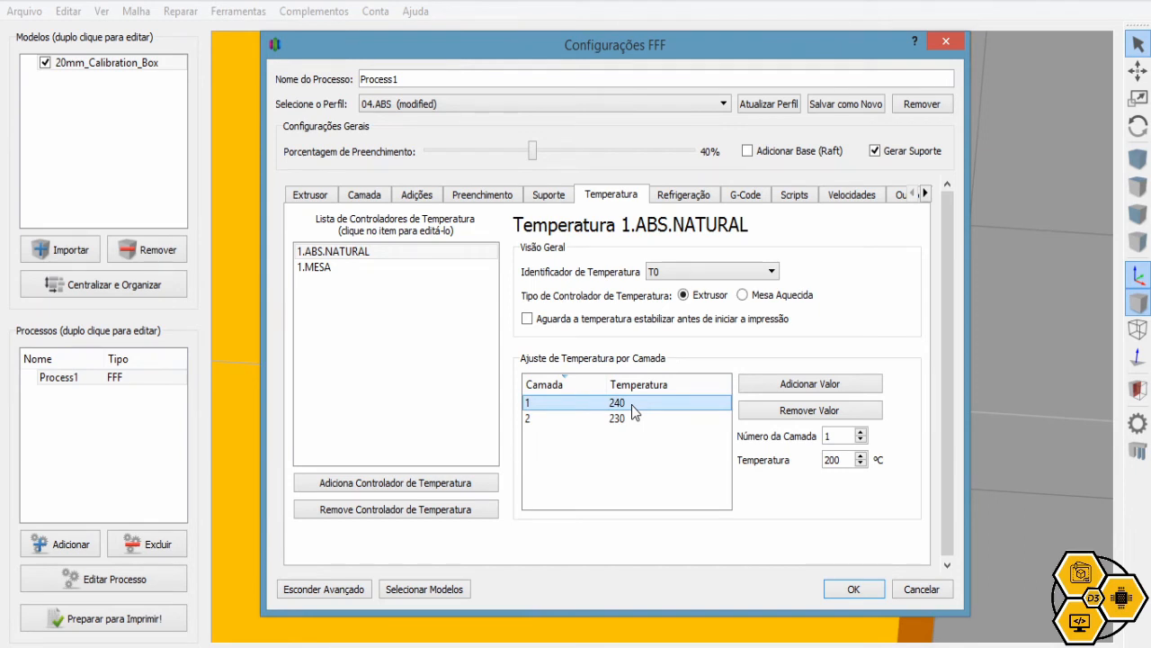
click(623, 419)
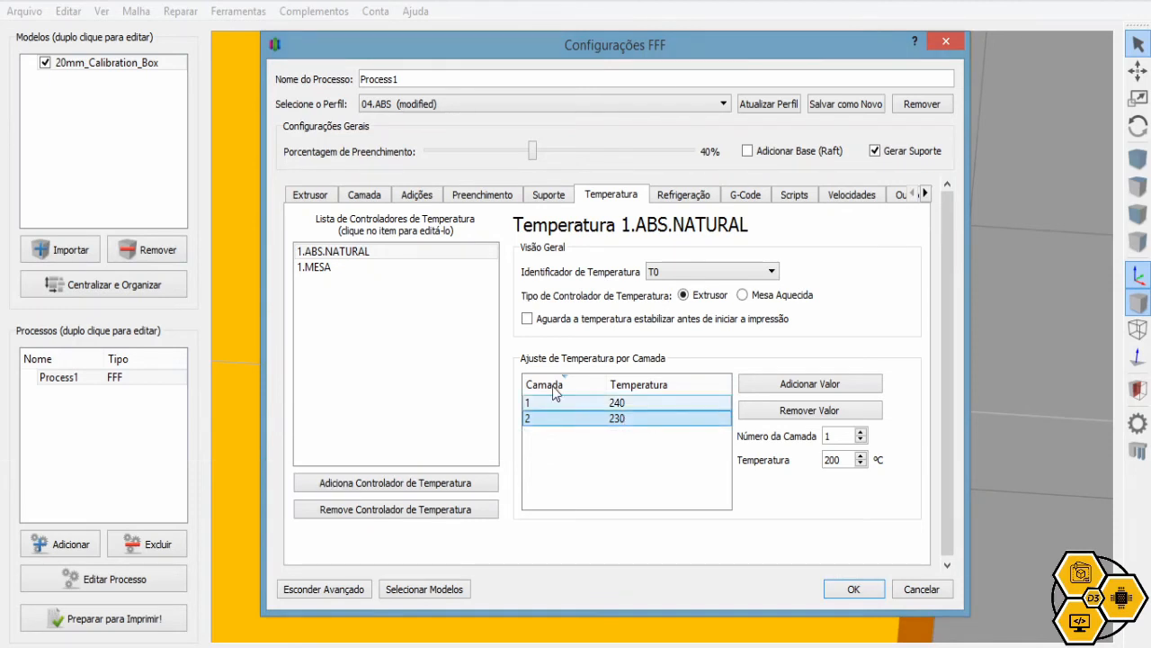
click(340, 275)
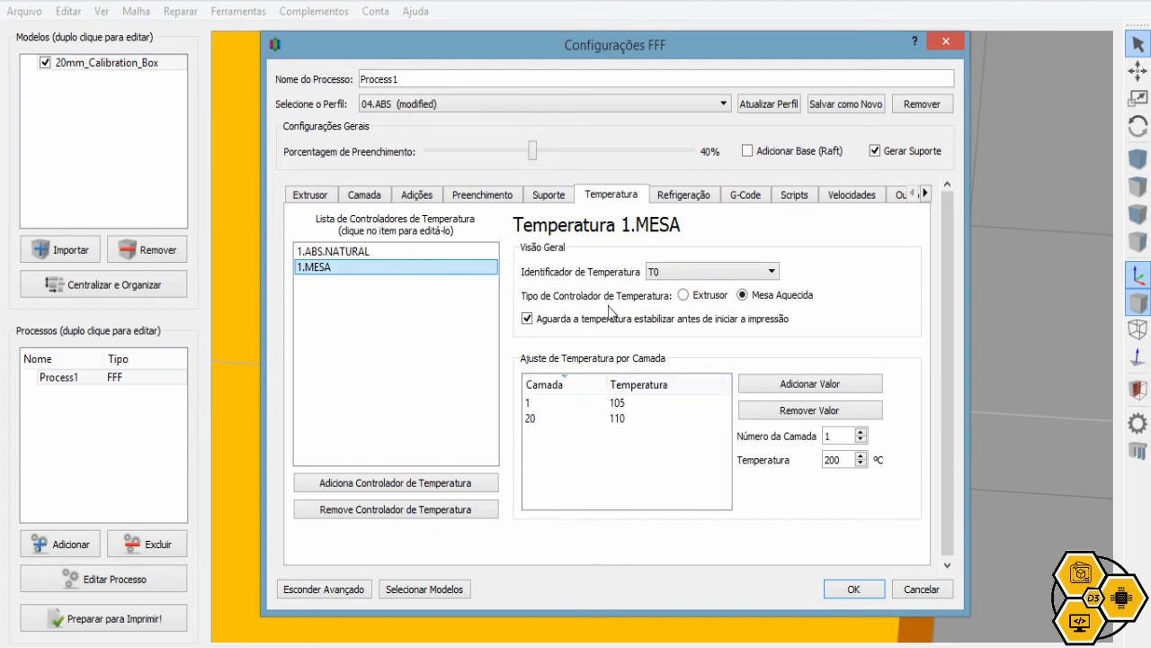
Make 1.MESA a heated bed, check its 105 °C and 110 °C rows, then show cooling settings
click(760, 300)
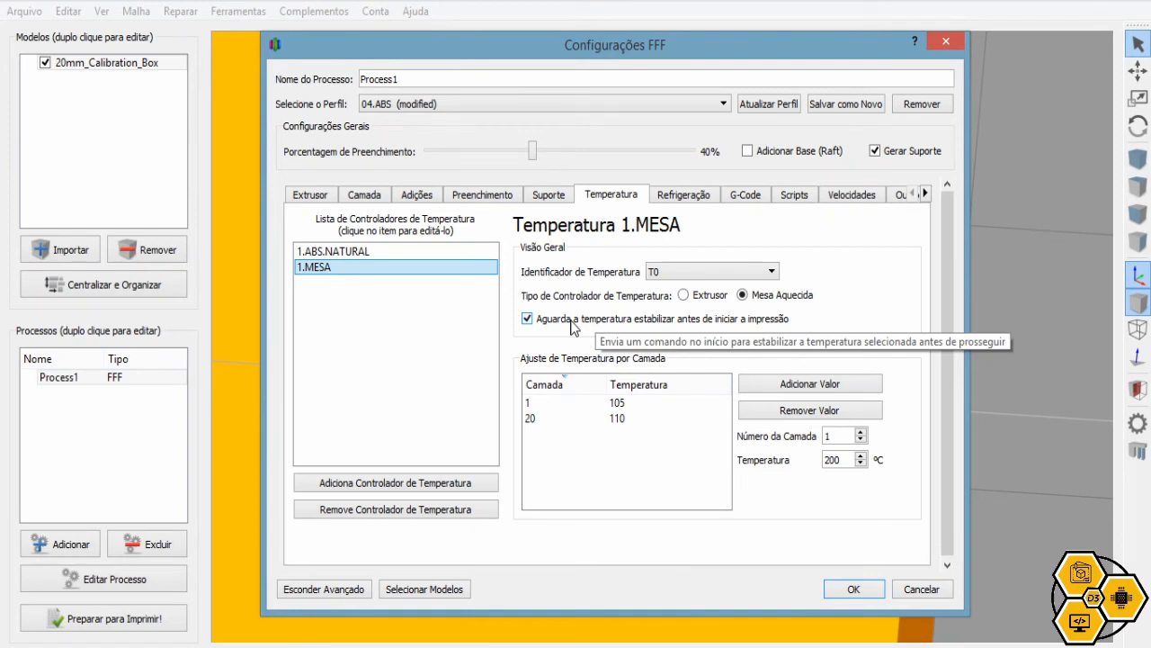
click(642, 403)
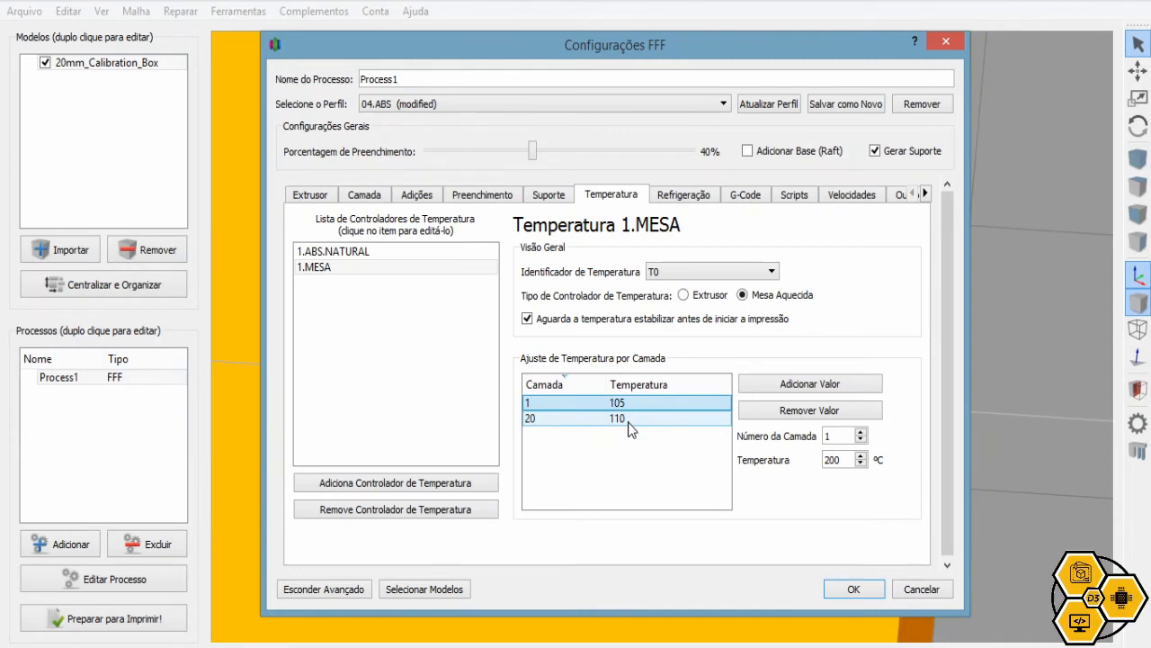
click(633, 404)
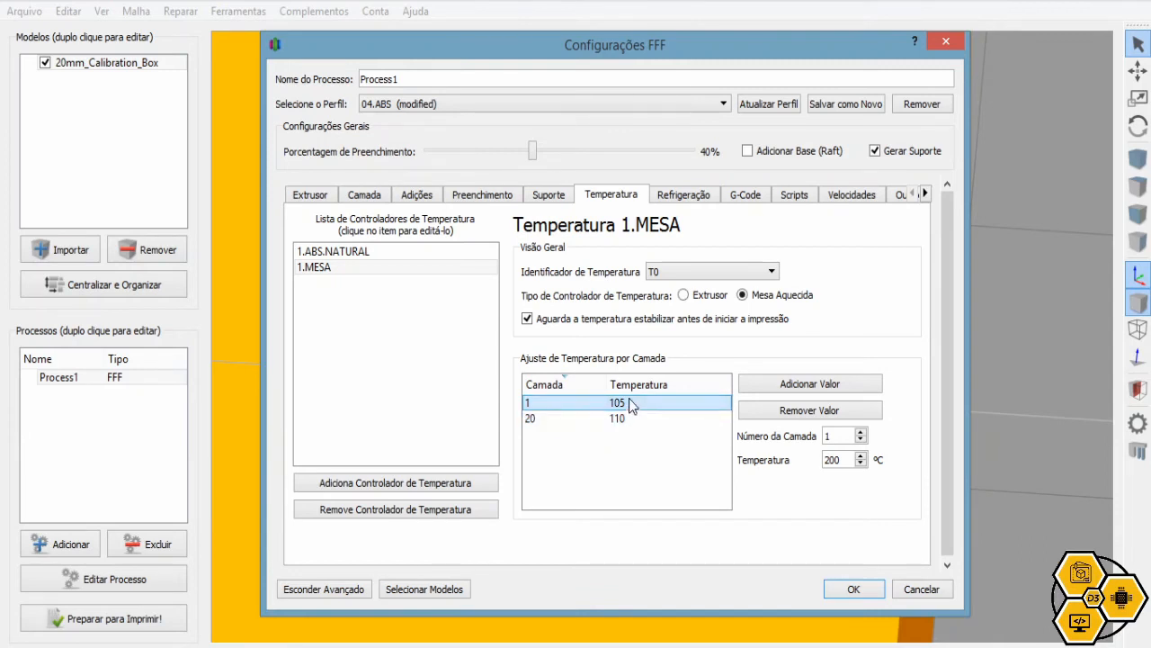
drag(632, 405, 633, 421)
click(628, 423)
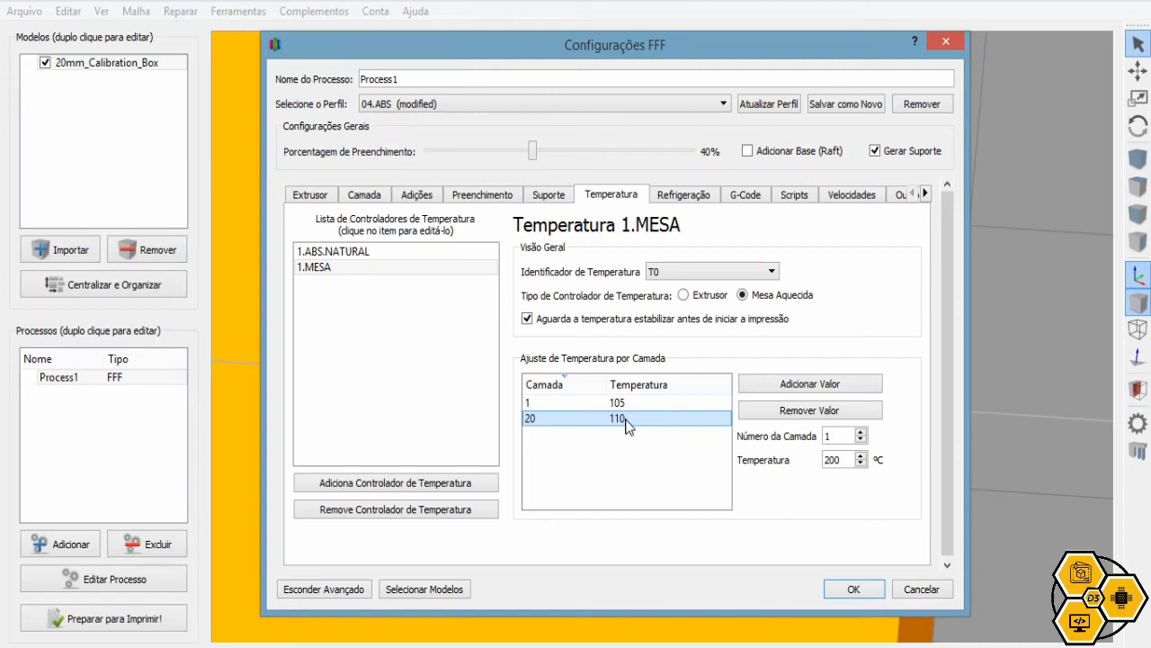
click(632, 403)
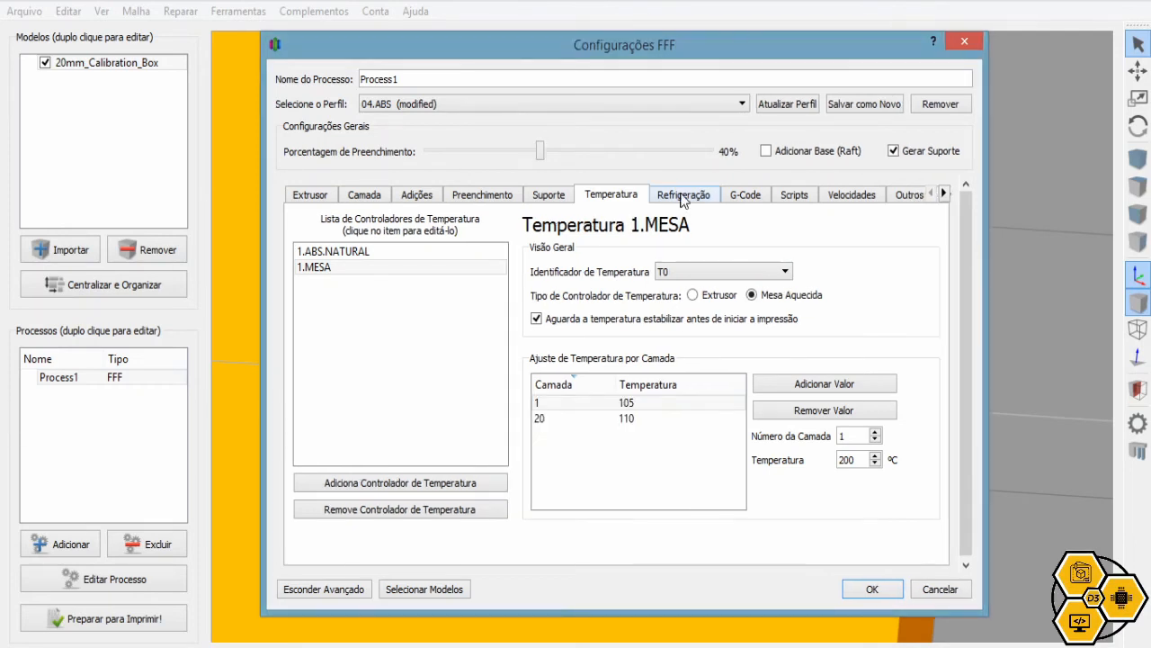
click(683, 196)
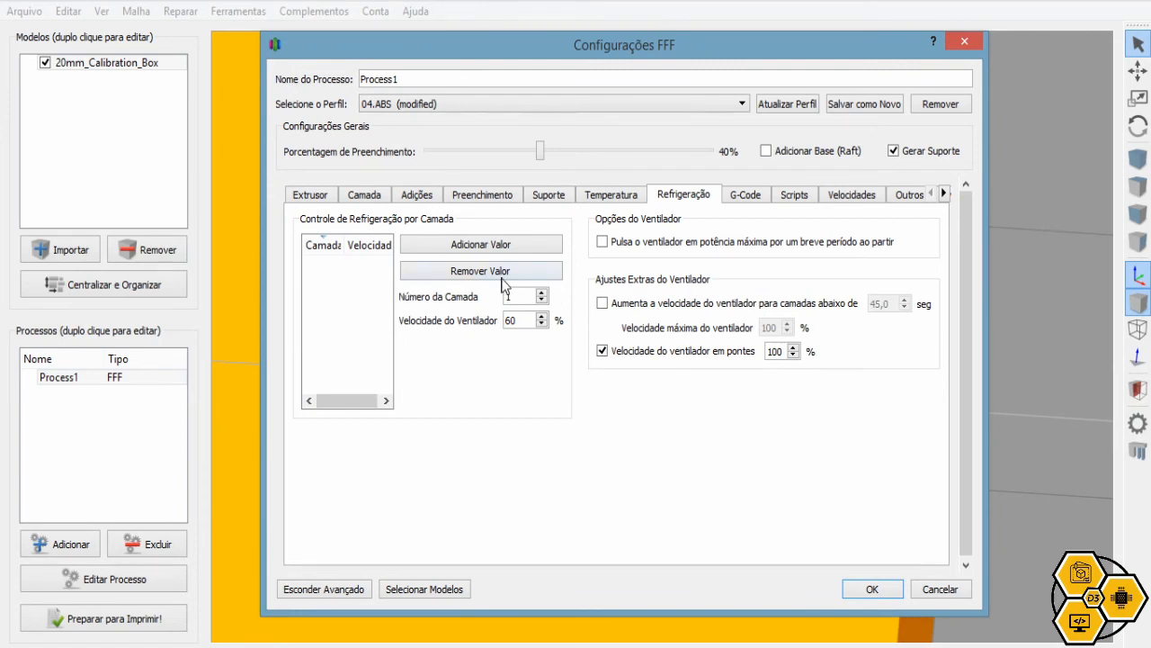
Check the 196 × 200 × 131 mm print volume in G-Code settings, then show the scripts
click(757, 199)
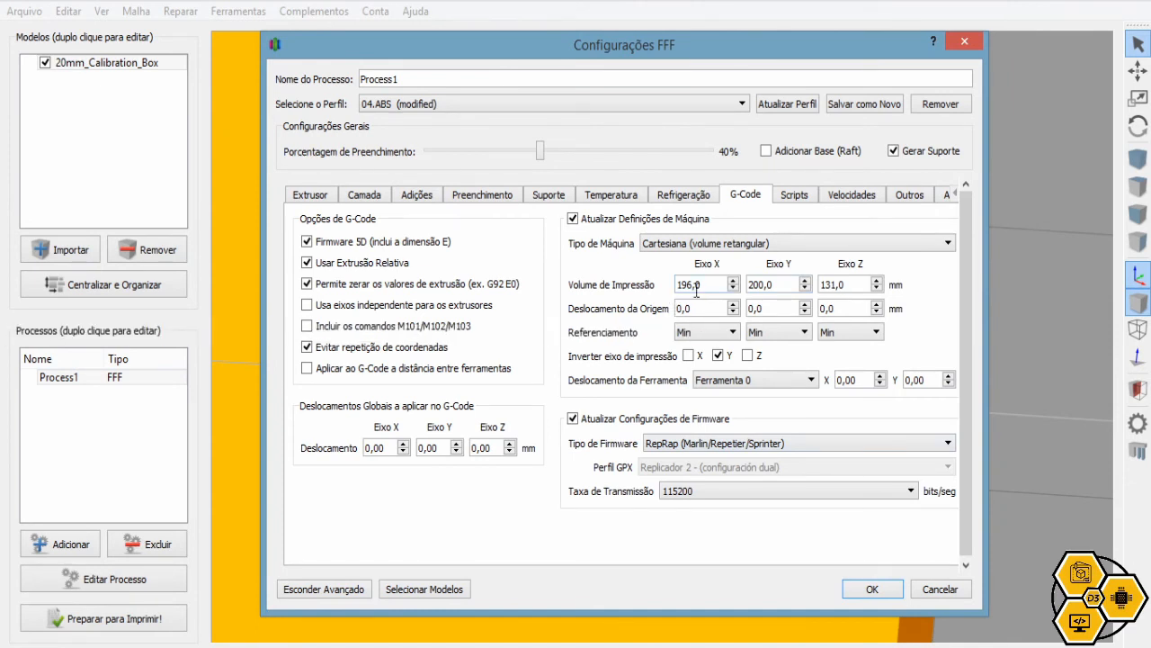
double_click(700, 285)
drag(770, 284, 744, 284)
click(859, 284)
drag(859, 284, 820, 284)
drag(714, 285, 655, 288)
click(757, 290)
drag(779, 286, 709, 284)
drag(864, 285, 819, 284)
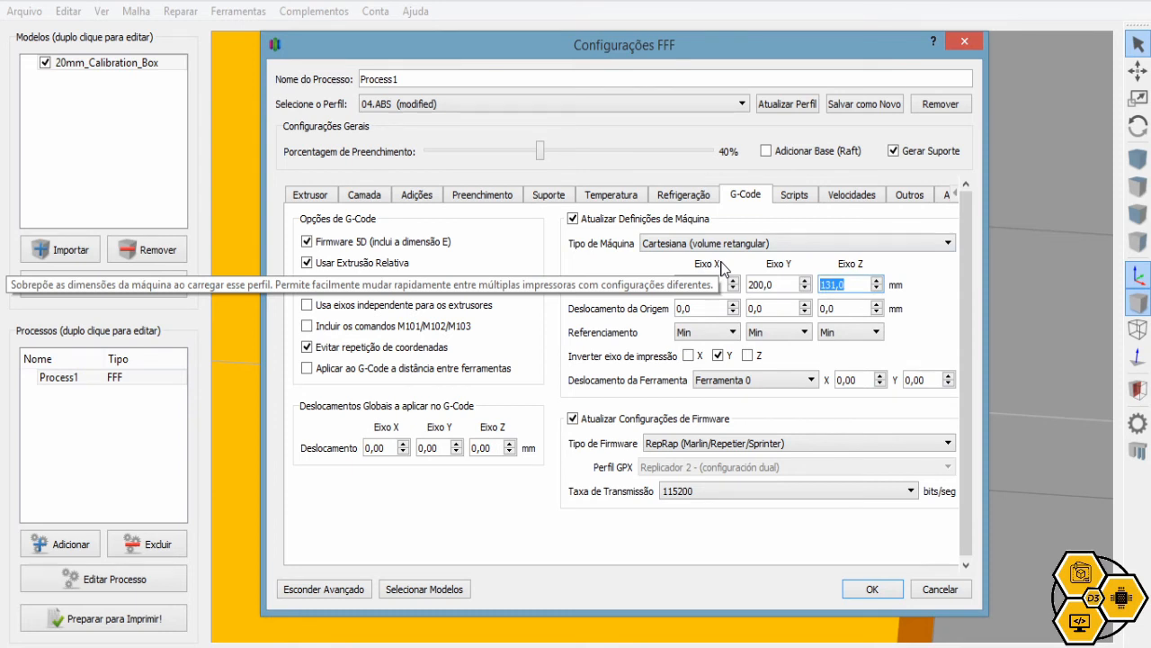
click(796, 201)
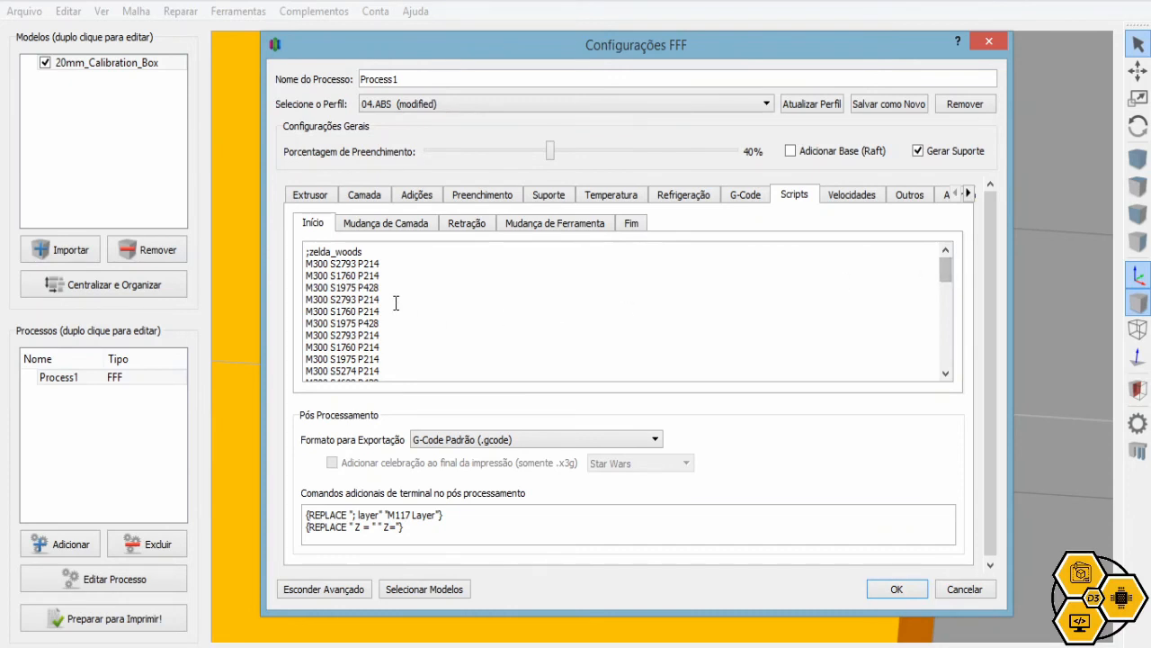
Highlight the start script's M280, G28, G29 and M109 lines, then return to temperatures
drag(305, 251, 376, 371)
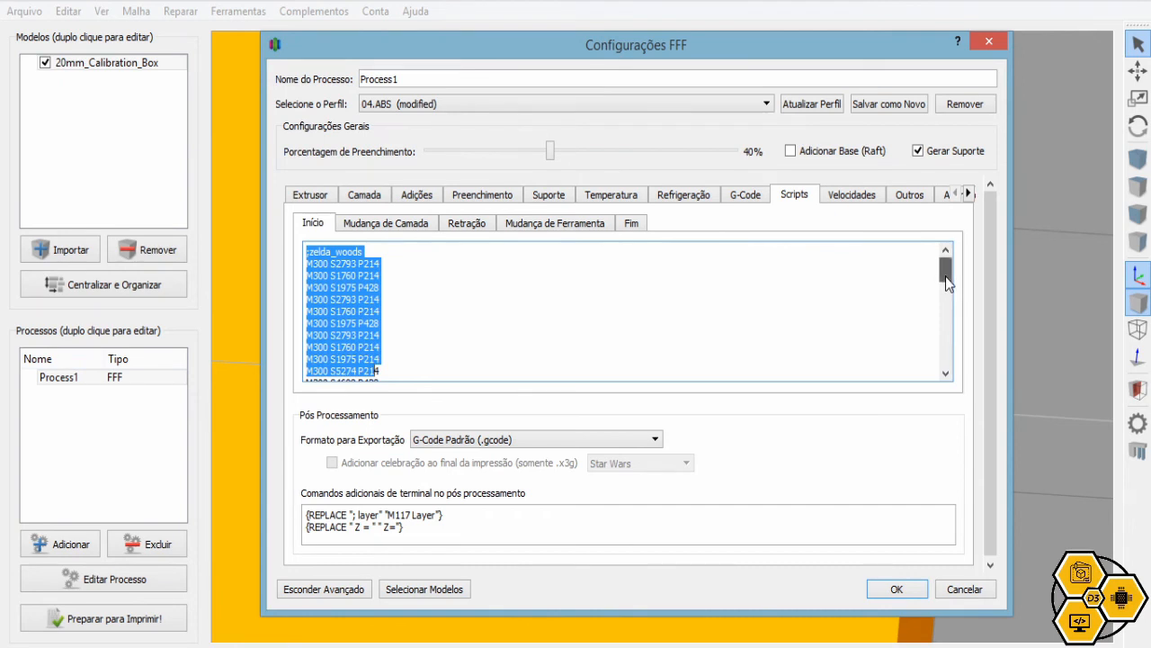
drag(946, 276, 947, 354)
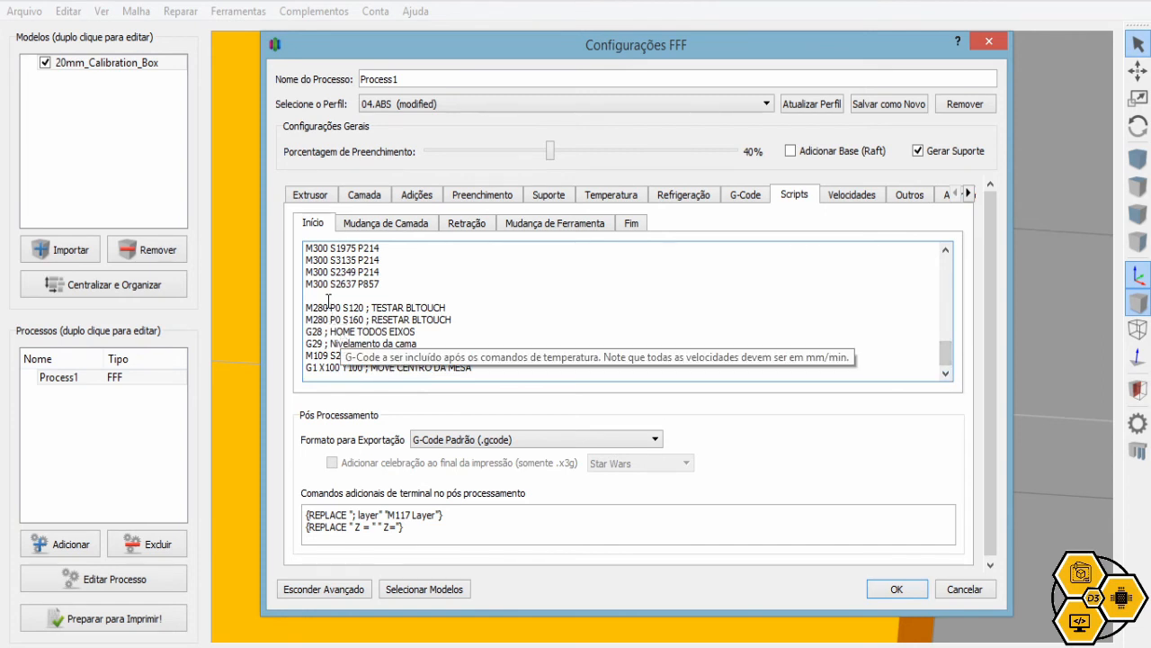
drag(307, 307, 454, 318)
drag(312, 331, 418, 331)
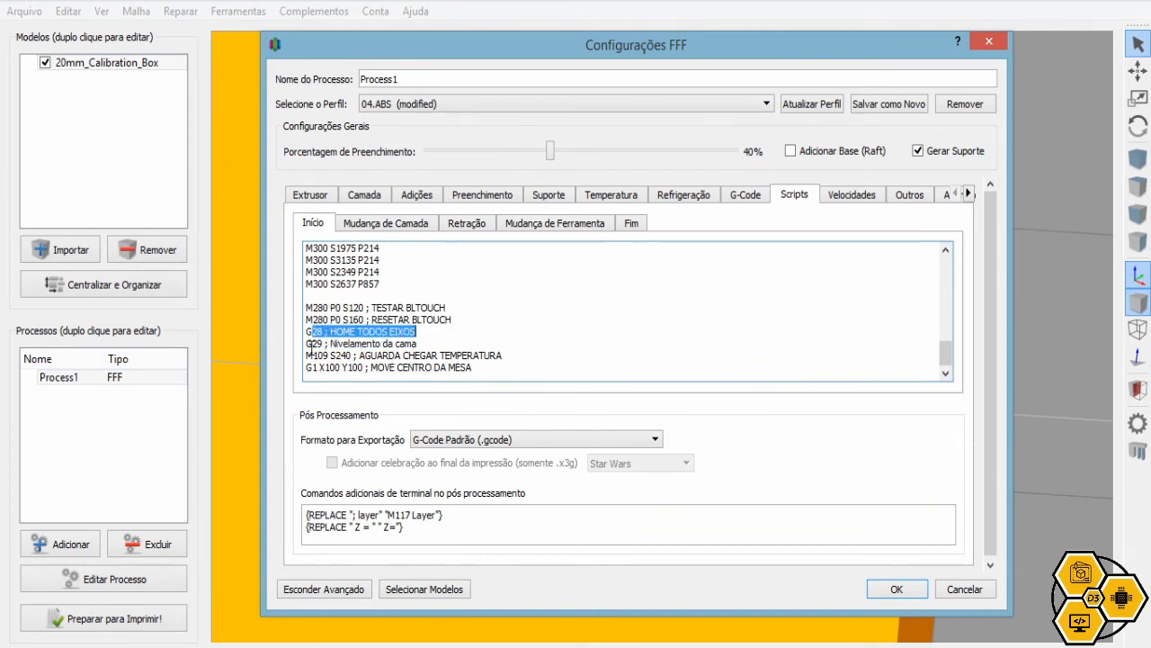
drag(306, 343, 412, 349)
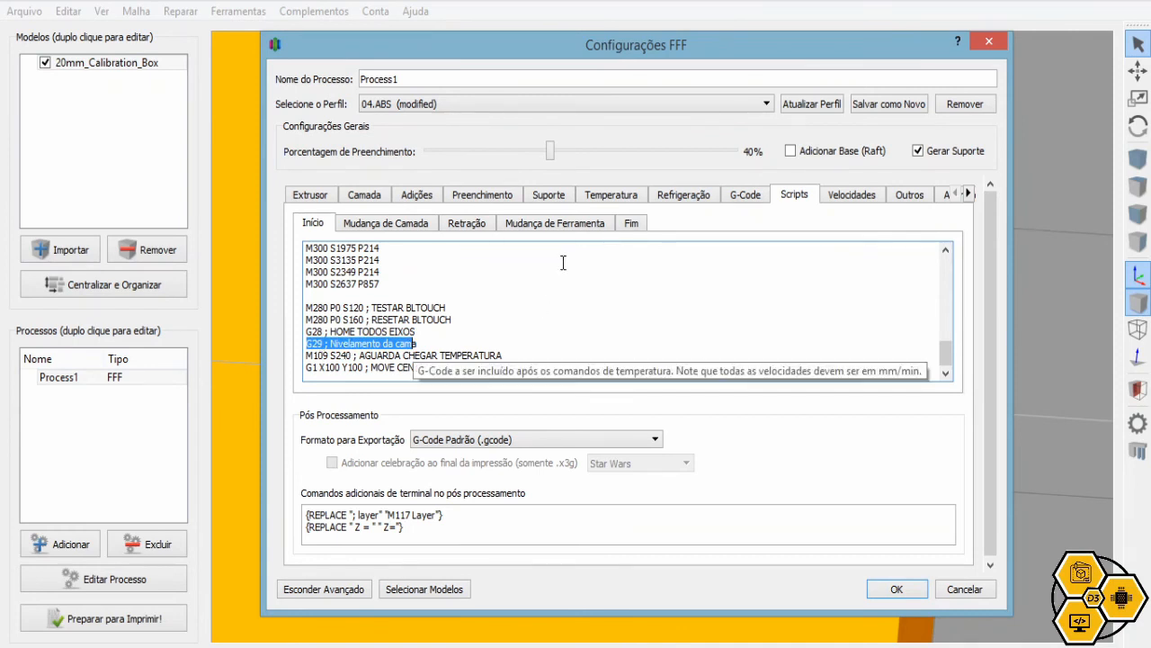
drag(308, 355, 504, 355)
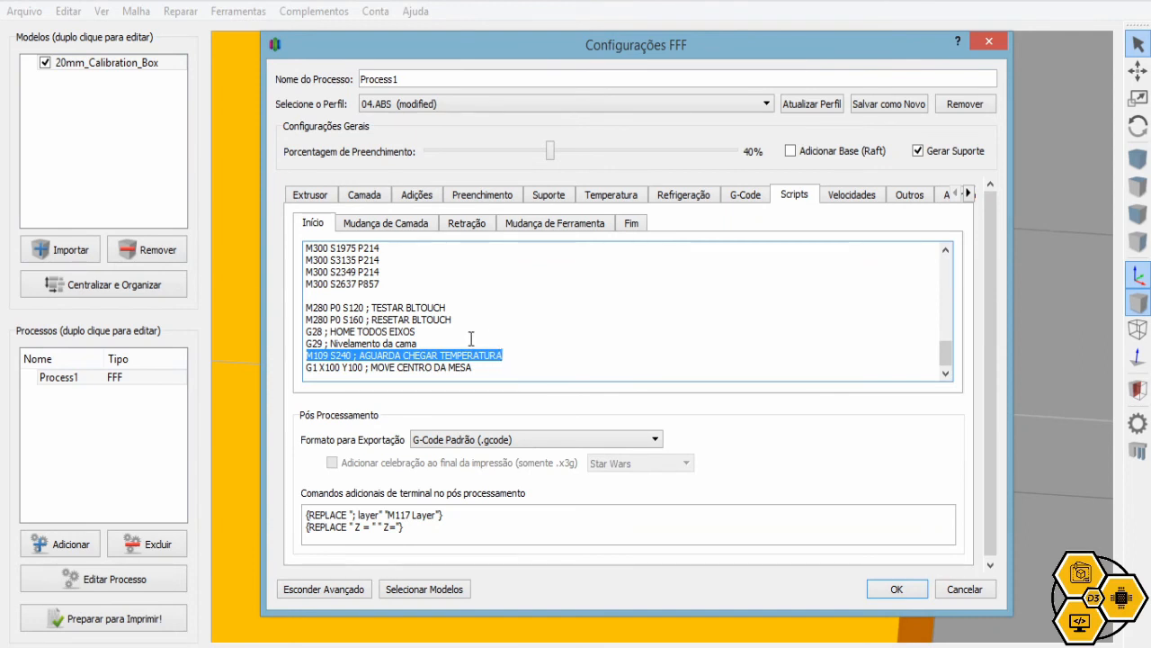
drag(312, 344, 349, 345)
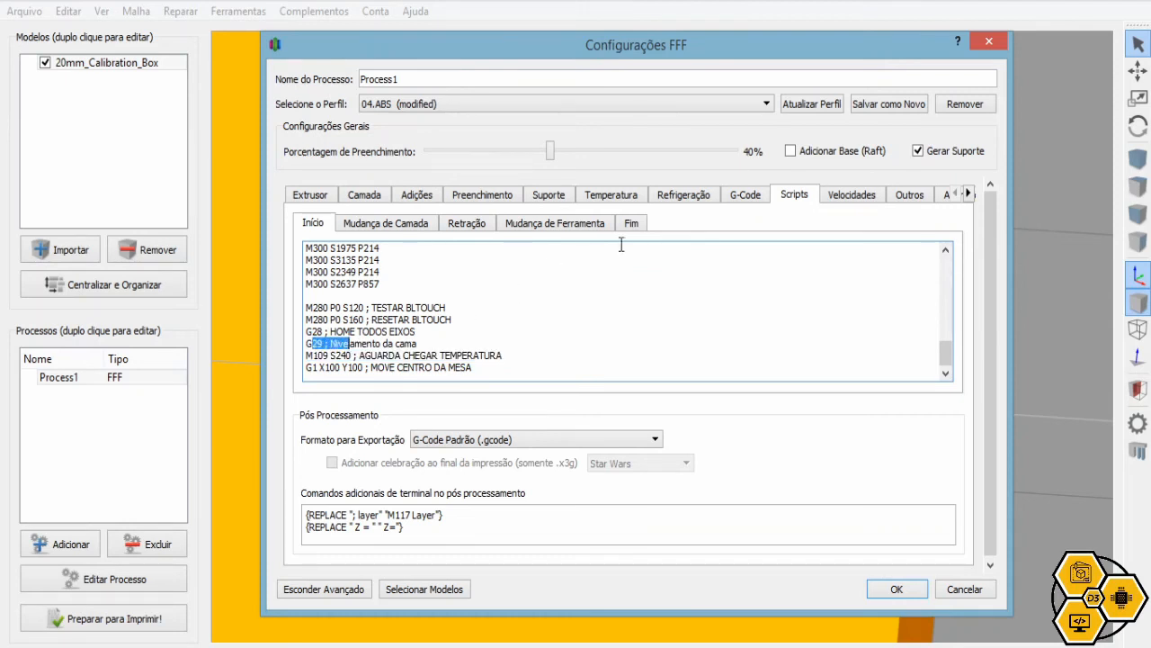
click(612, 195)
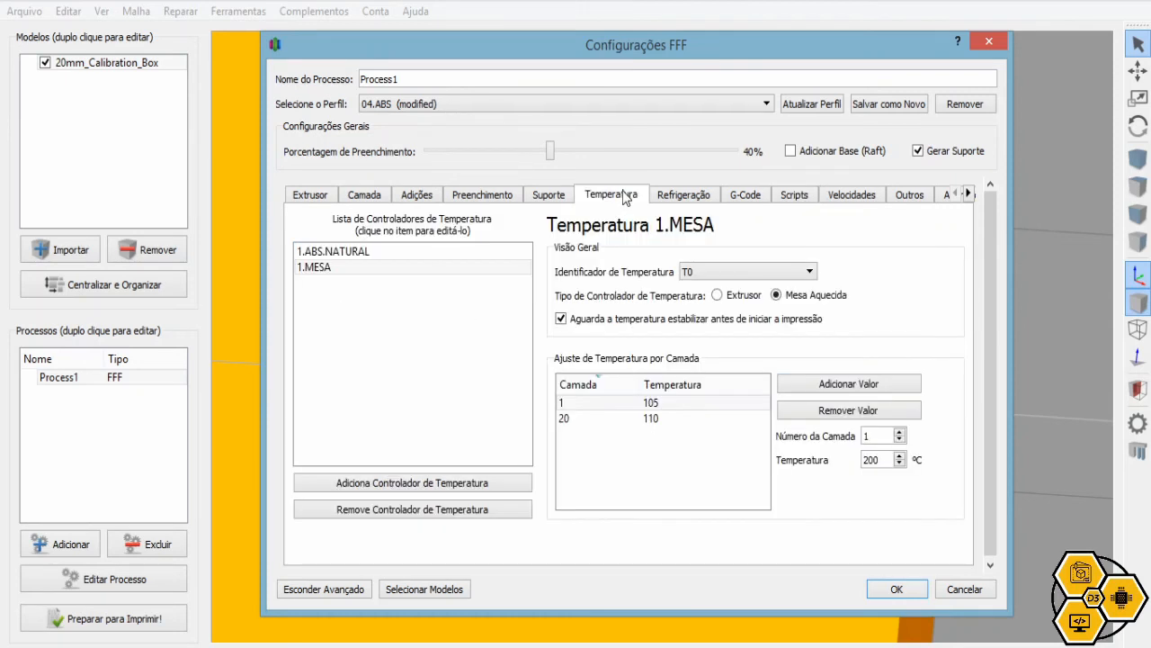
Check the 1.ABS.NATURAL extruder temperatures, then show the start script with its M109 S240 line
click(329, 255)
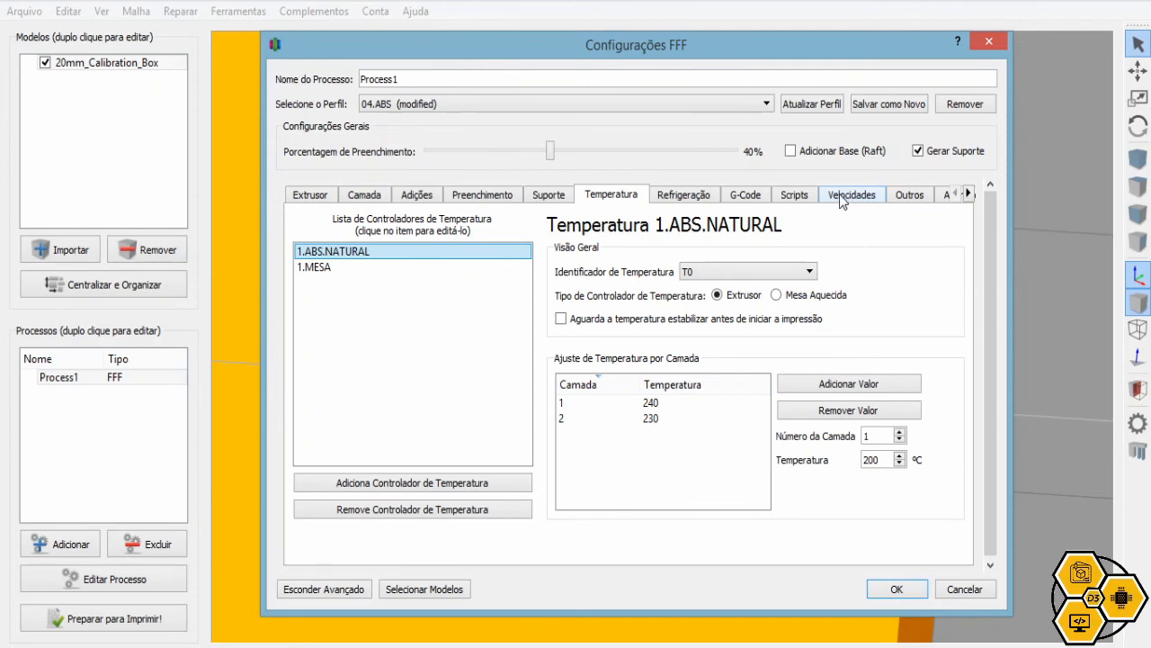
click(795, 196)
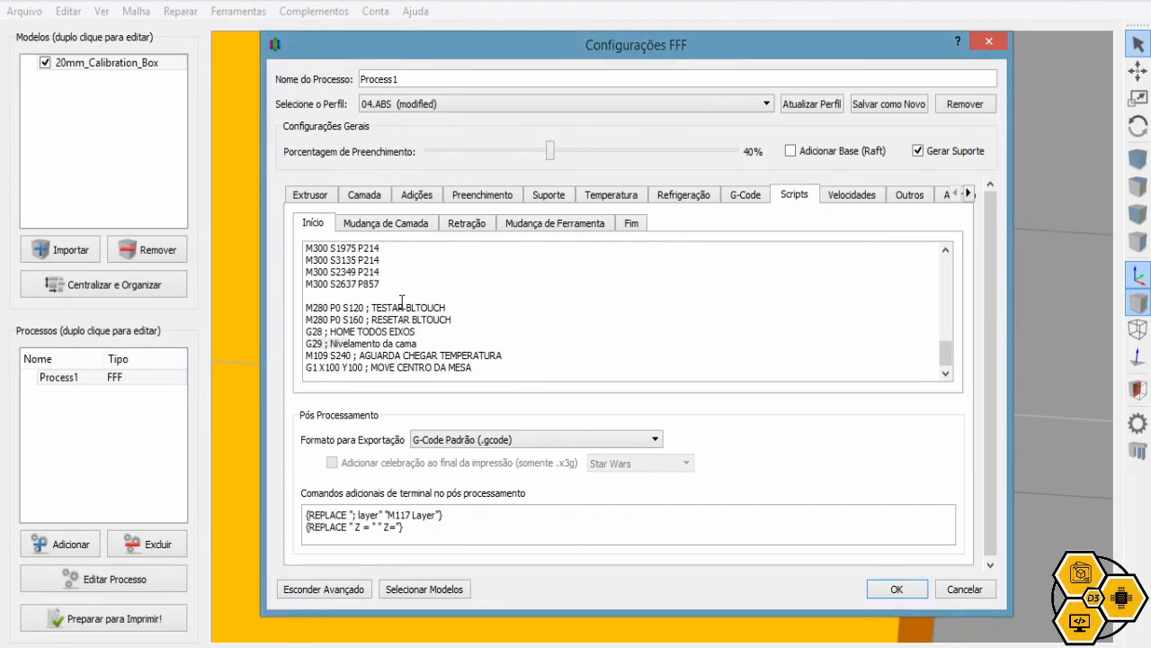
click(504, 354)
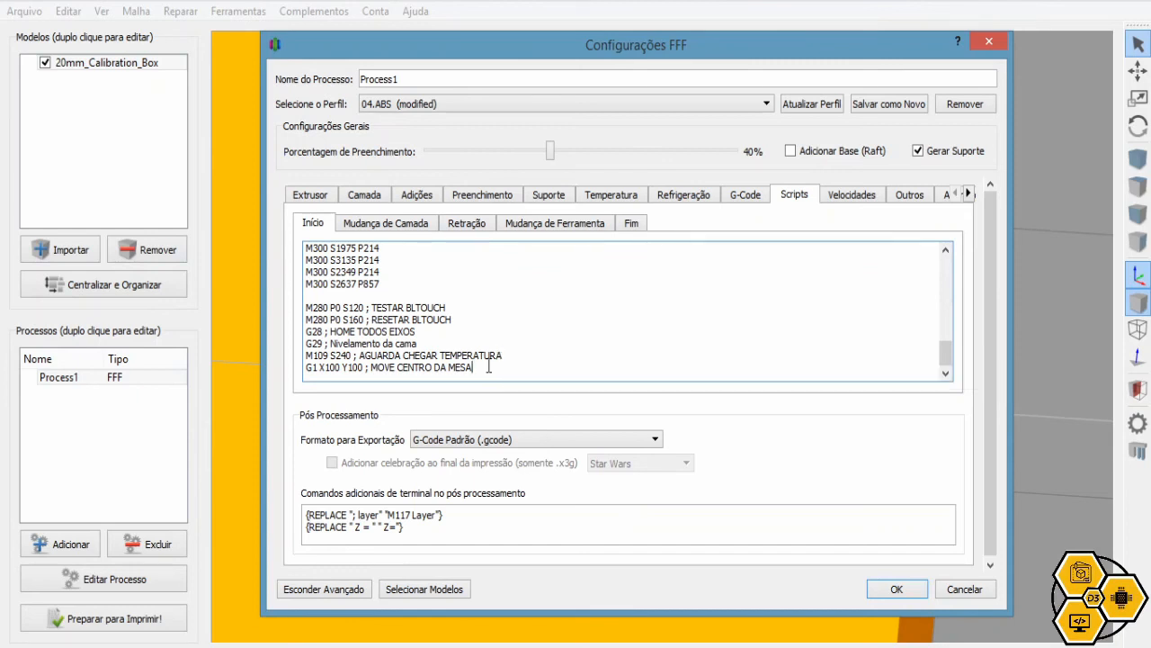
drag(472, 367, 305, 368)
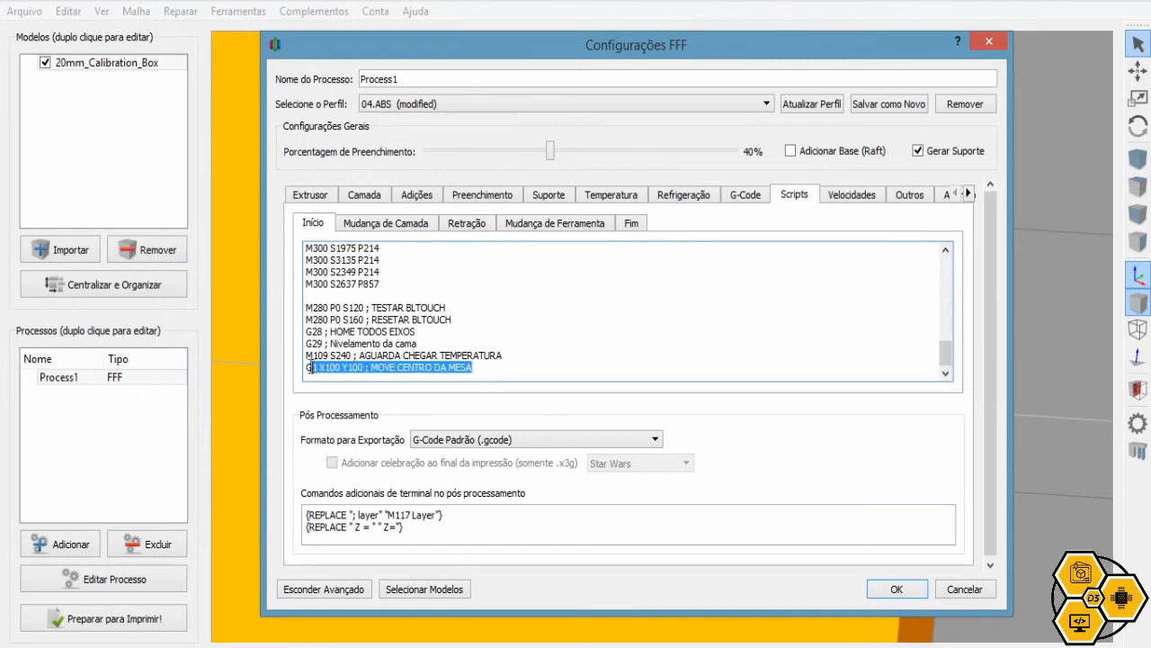
click(487, 368)
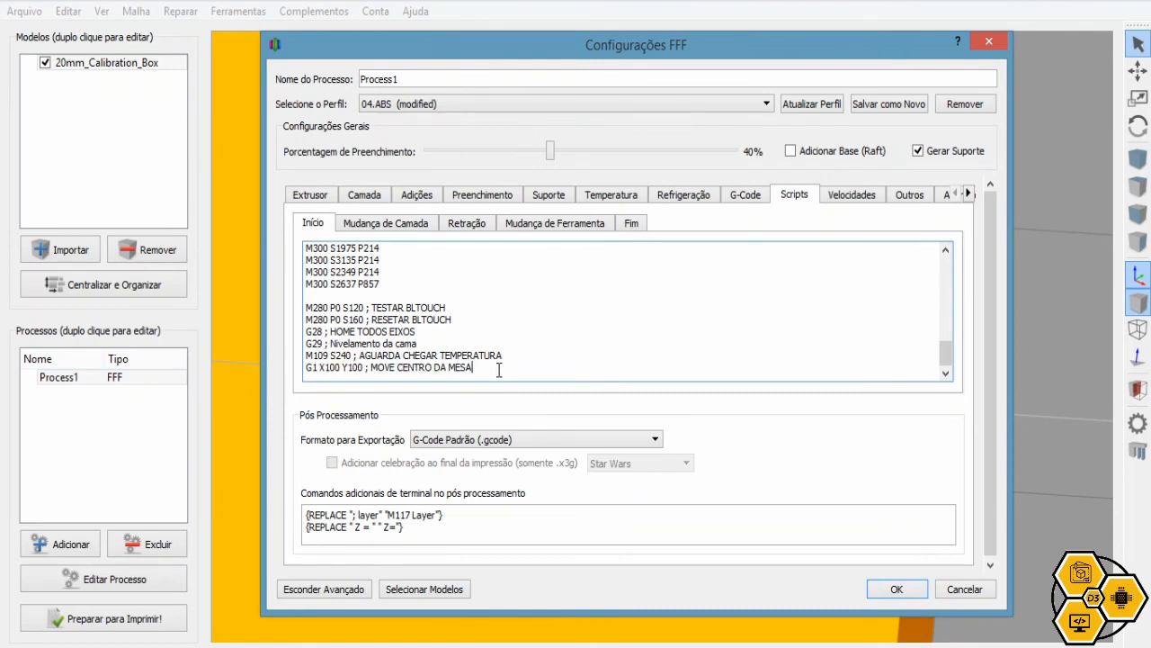
drag(499, 370, 290, 317)
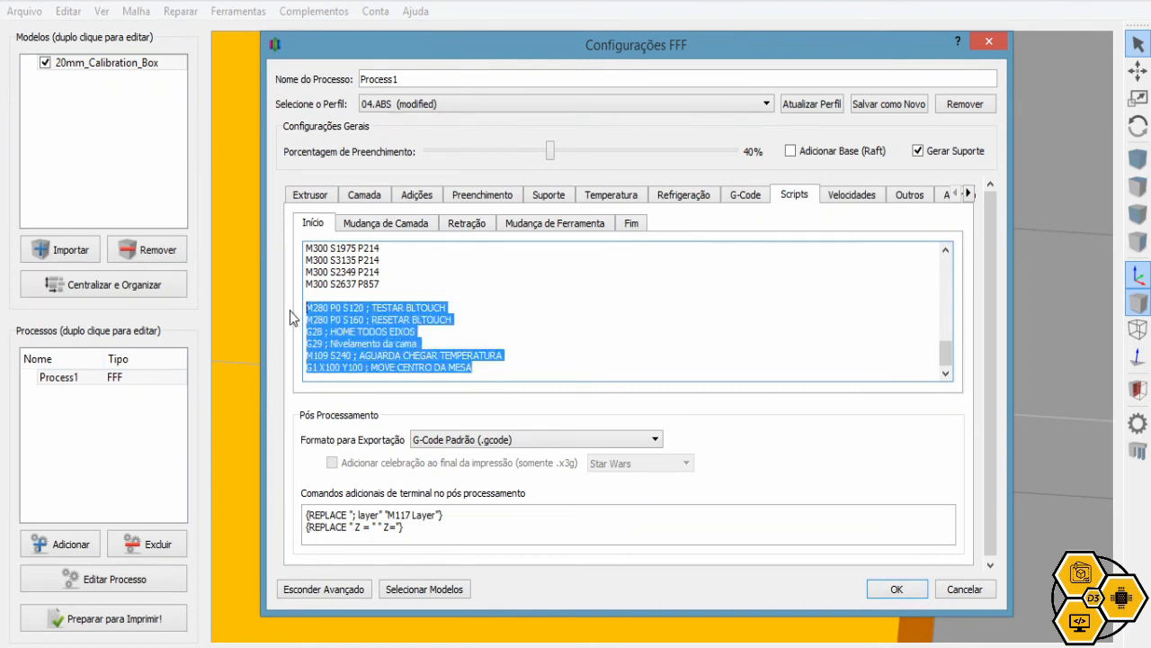
click(497, 368)
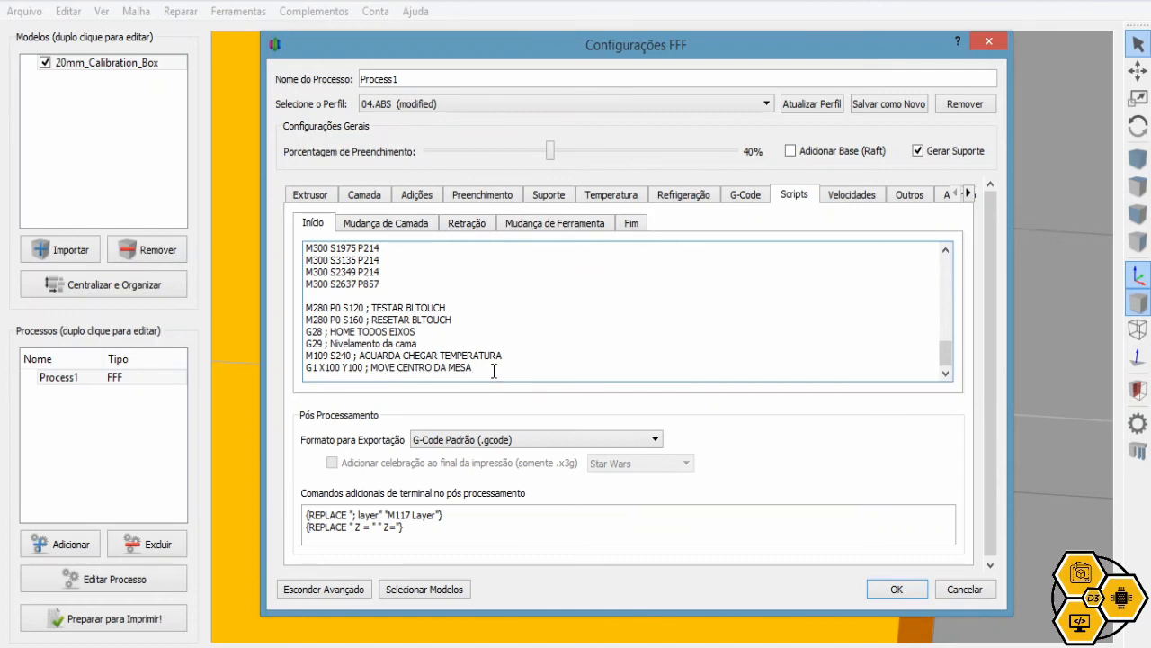
click(493, 369)
Show the end script and mark its bed and nozzle heater-off lines
click(631, 226)
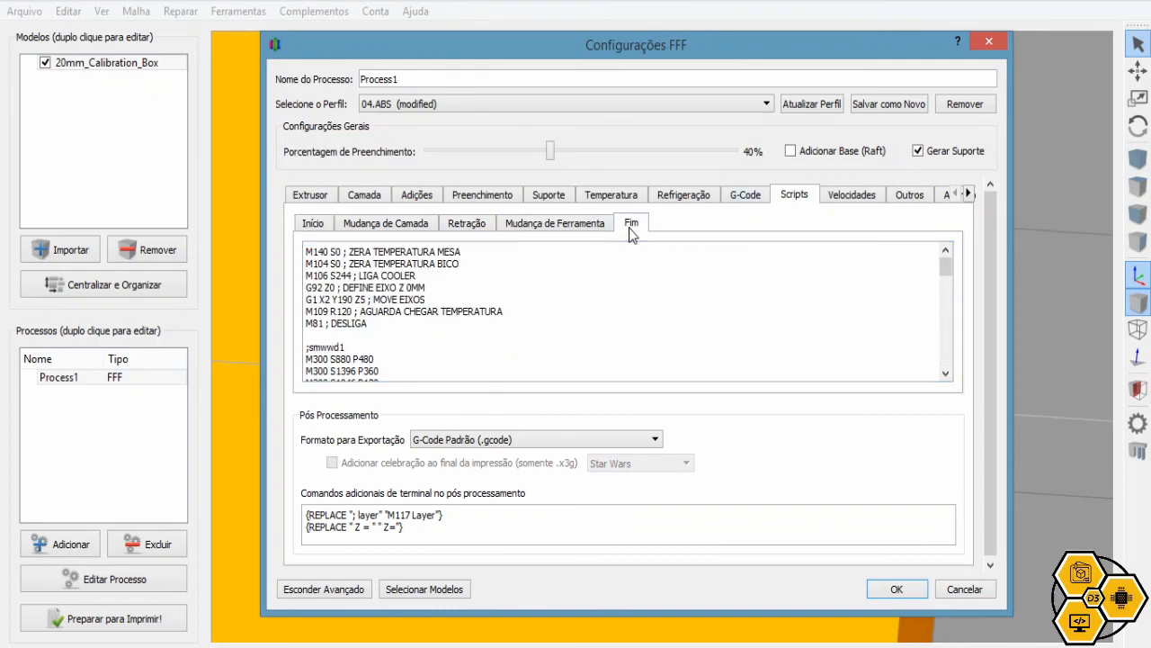
drag(385, 324, 282, 244)
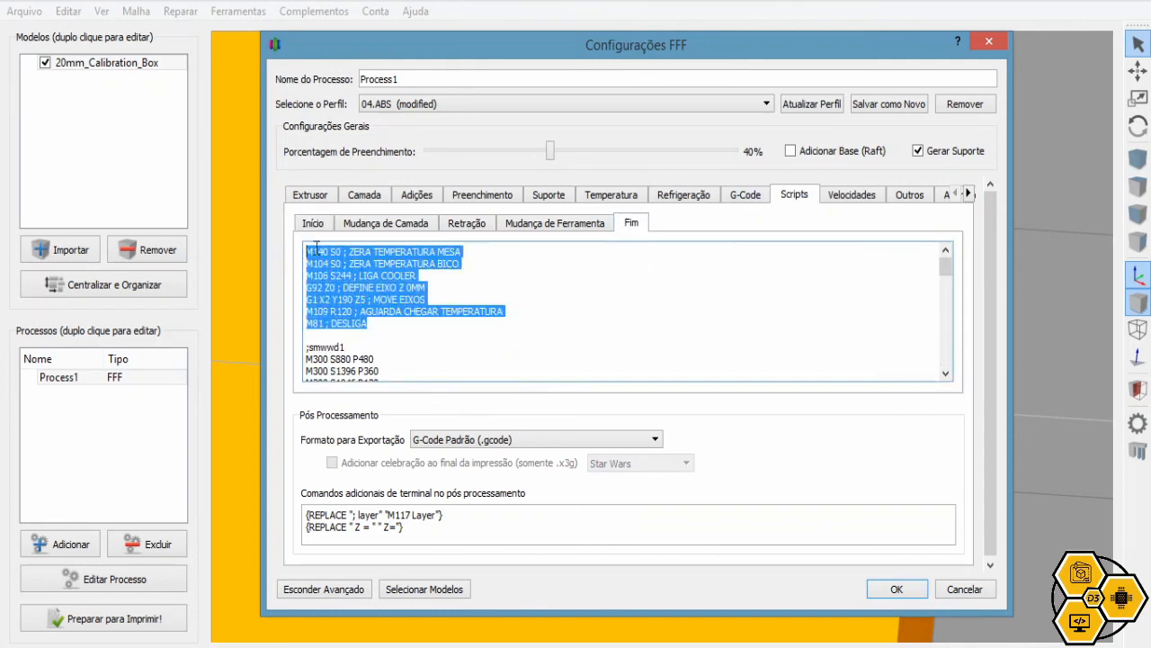
click(446, 252)
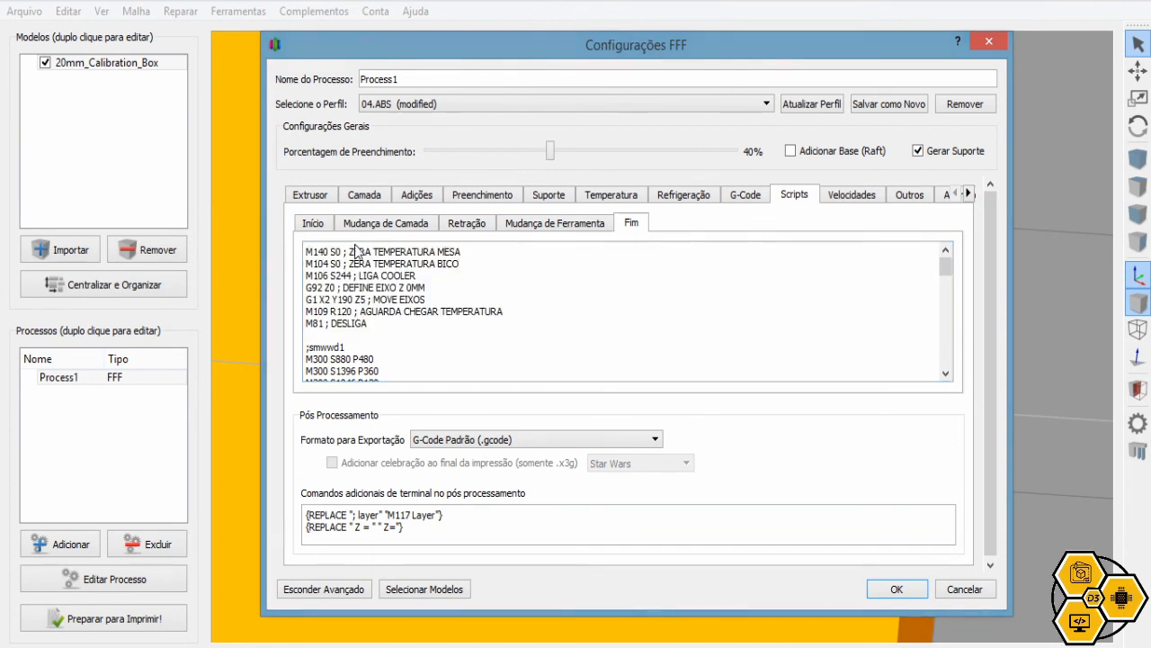
drag(448, 252, 307, 252)
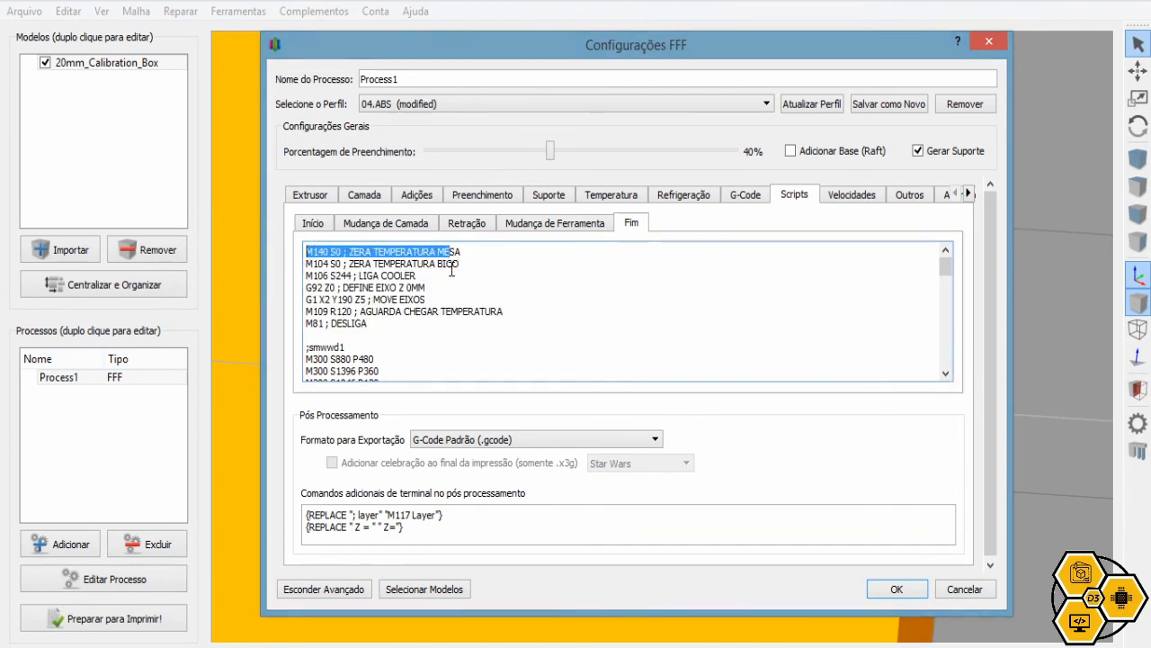
drag(451, 265, 290, 263)
Mark the fan-on, Z reset, move-away and nozzle-cooldown lines, then scroll through the M300 tones
drag(393, 275, 307, 275)
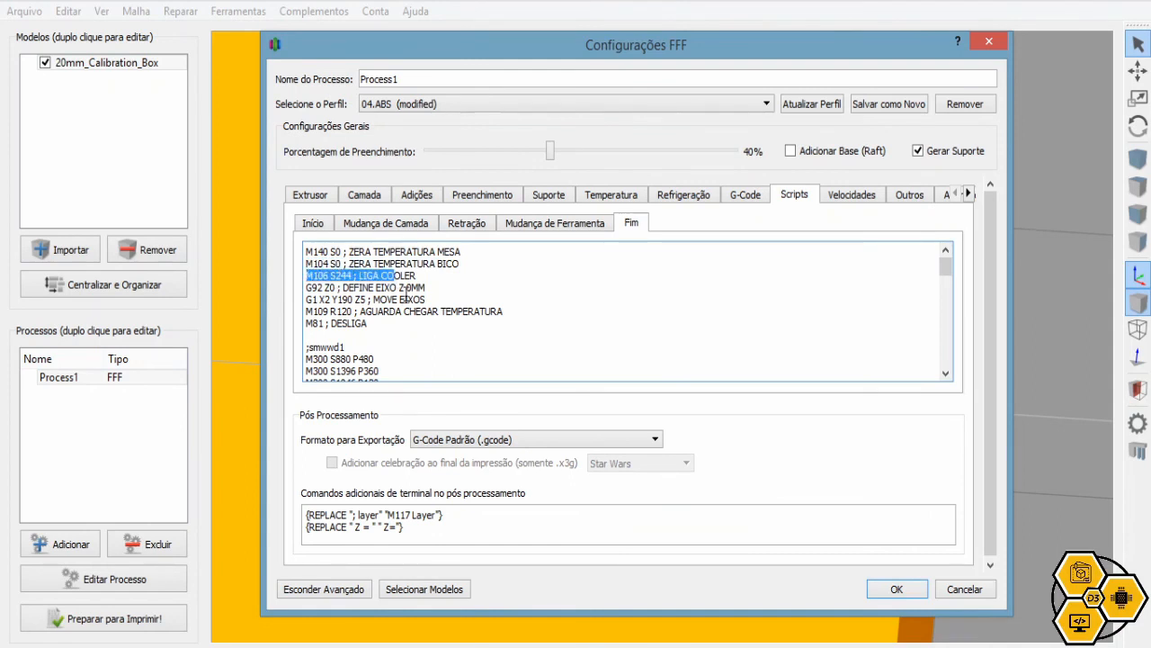
drag(402, 288, 293, 293)
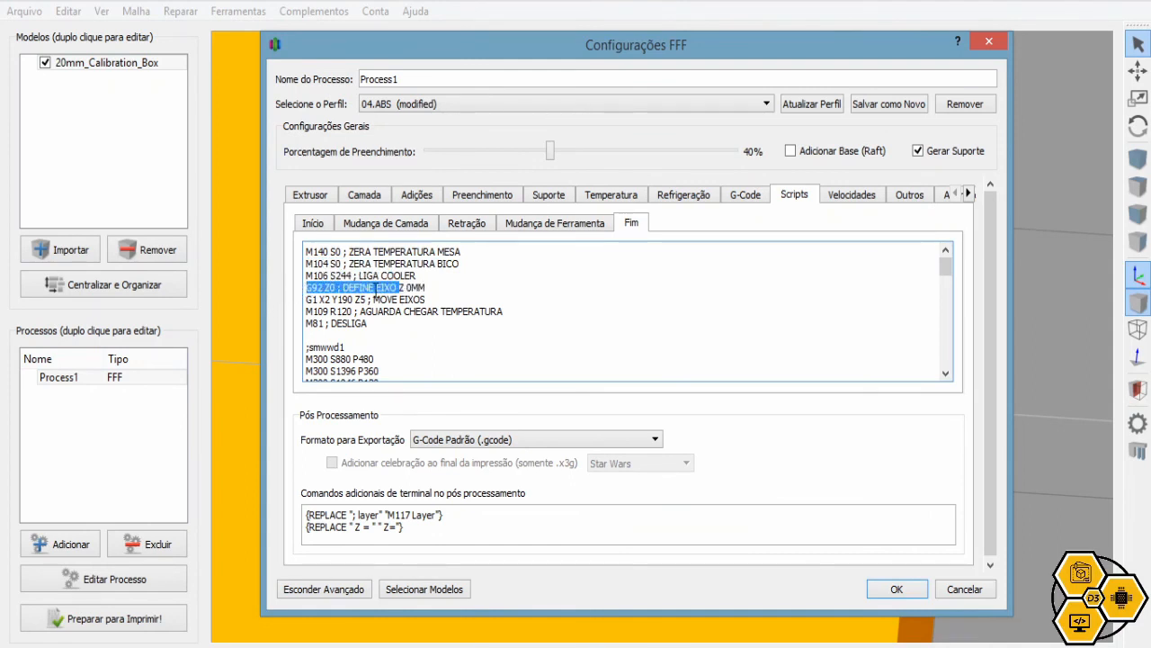
drag(381, 299, 296, 299)
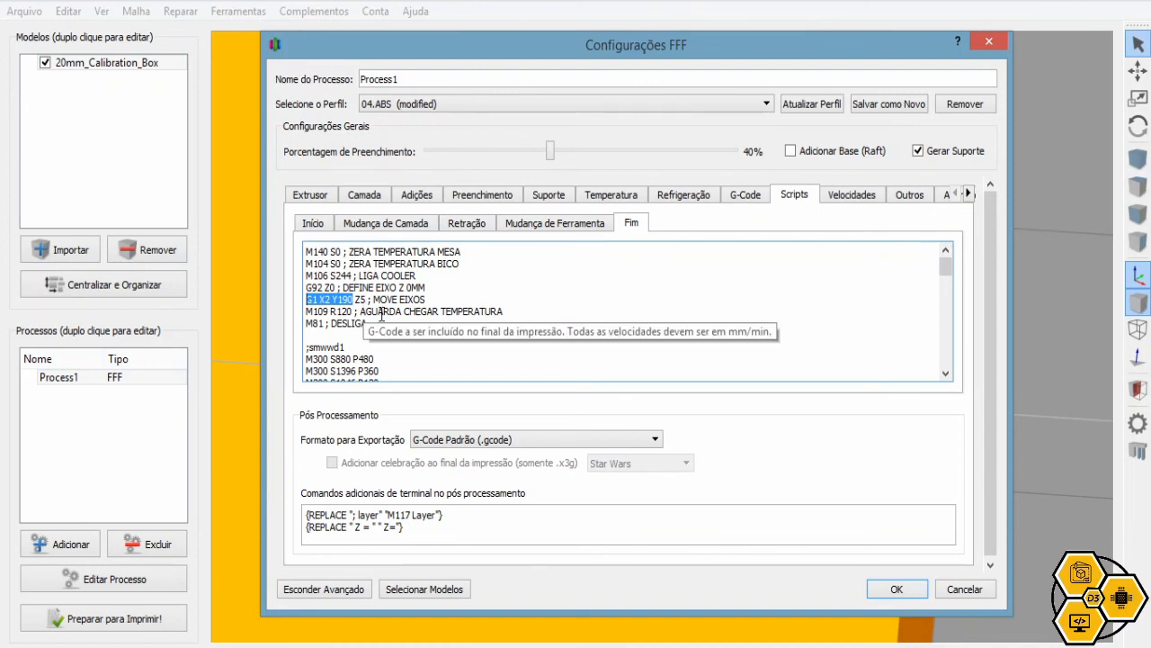
drag(518, 311, 347, 313)
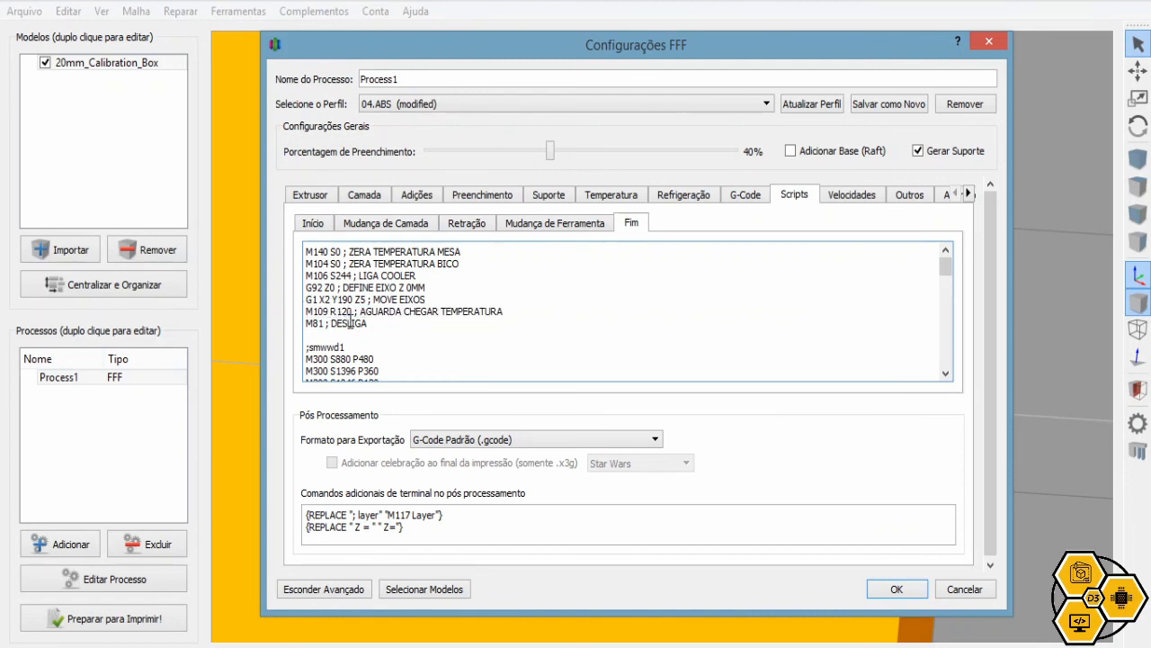
scroll(348, 326, down, 4)
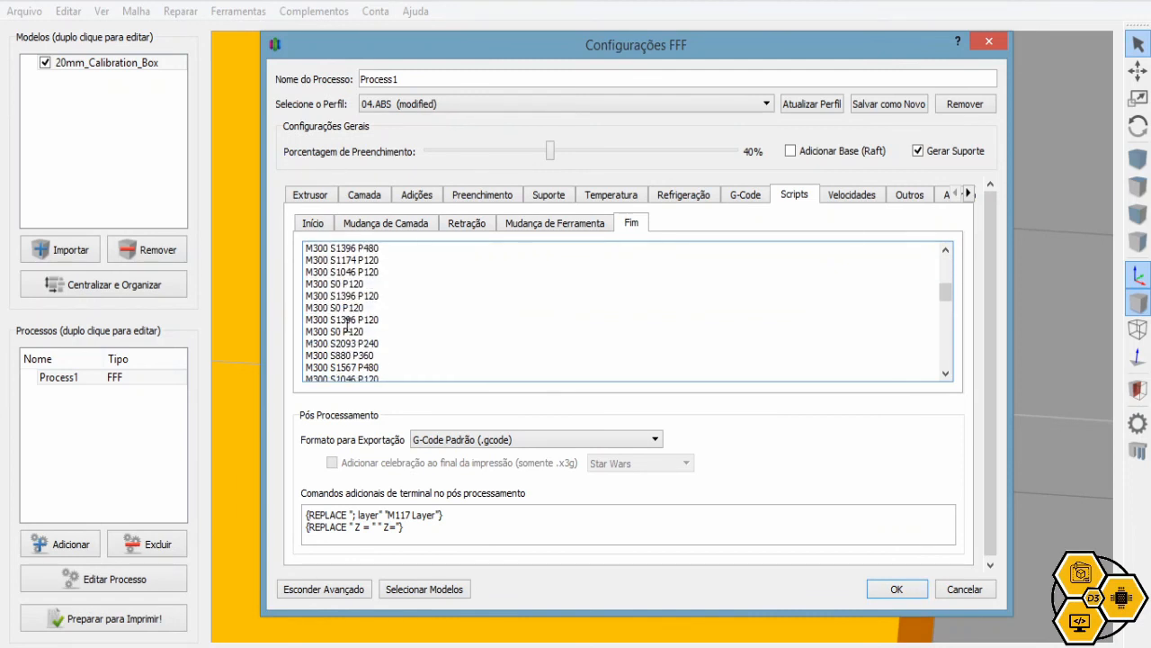
scroll(346, 333, up, 4)
scroll(335, 356, down, 4)
scroll(334, 355, down, 6)
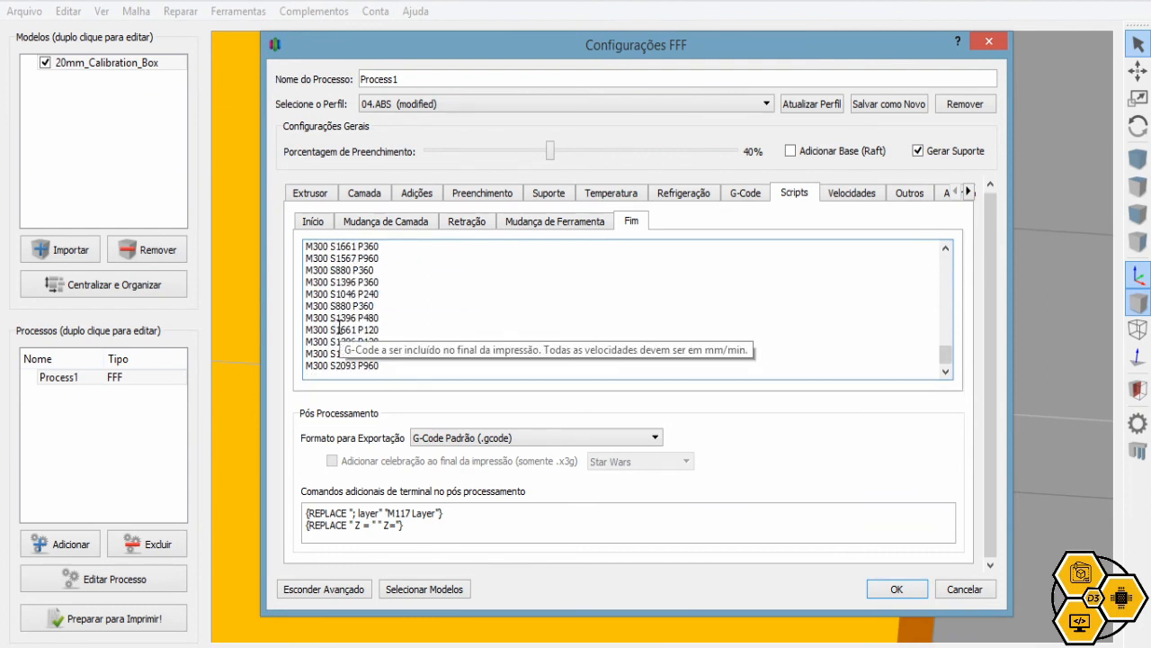
Show the speed settings and highlight the 60,0 mm/s default print speed
click(852, 194)
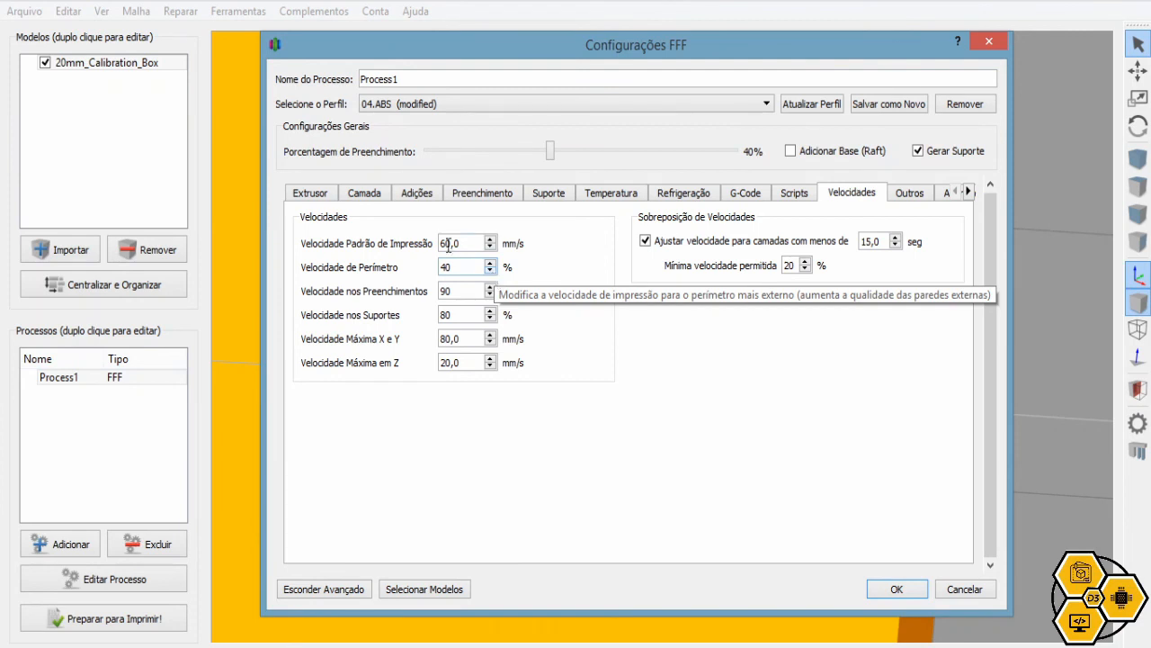
drag(469, 240, 426, 247)
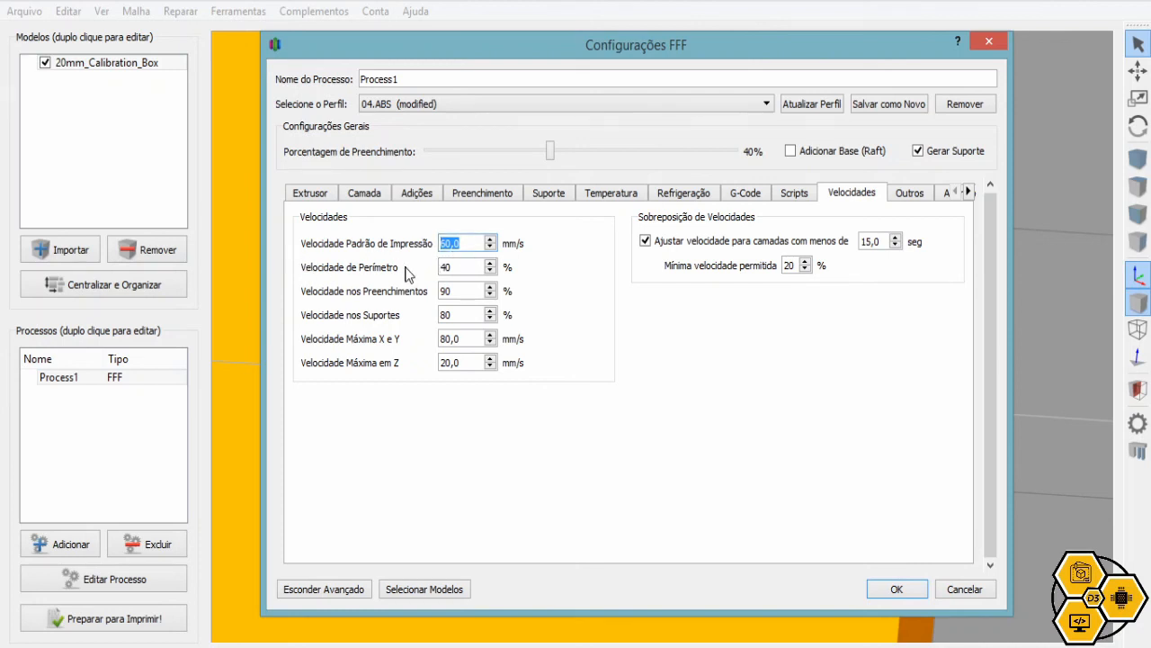
click(468, 241)
drag(468, 243, 434, 246)
click(468, 243)
click(374, 196)
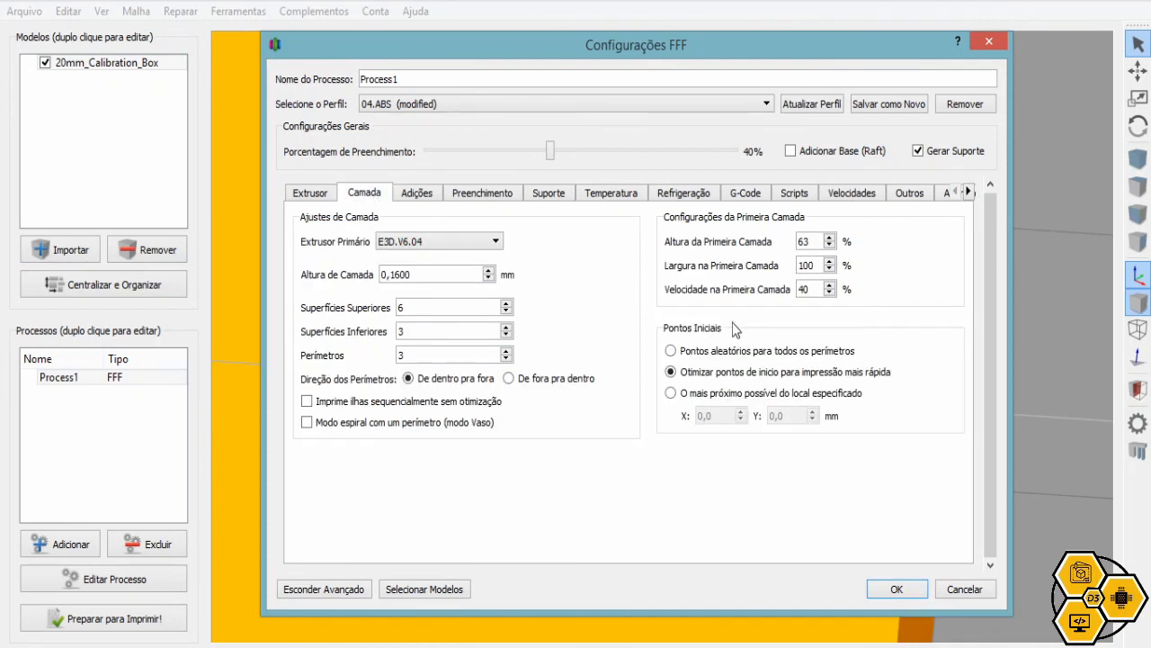
click(817, 289)
drag(817, 289, 789, 287)
click(840, 197)
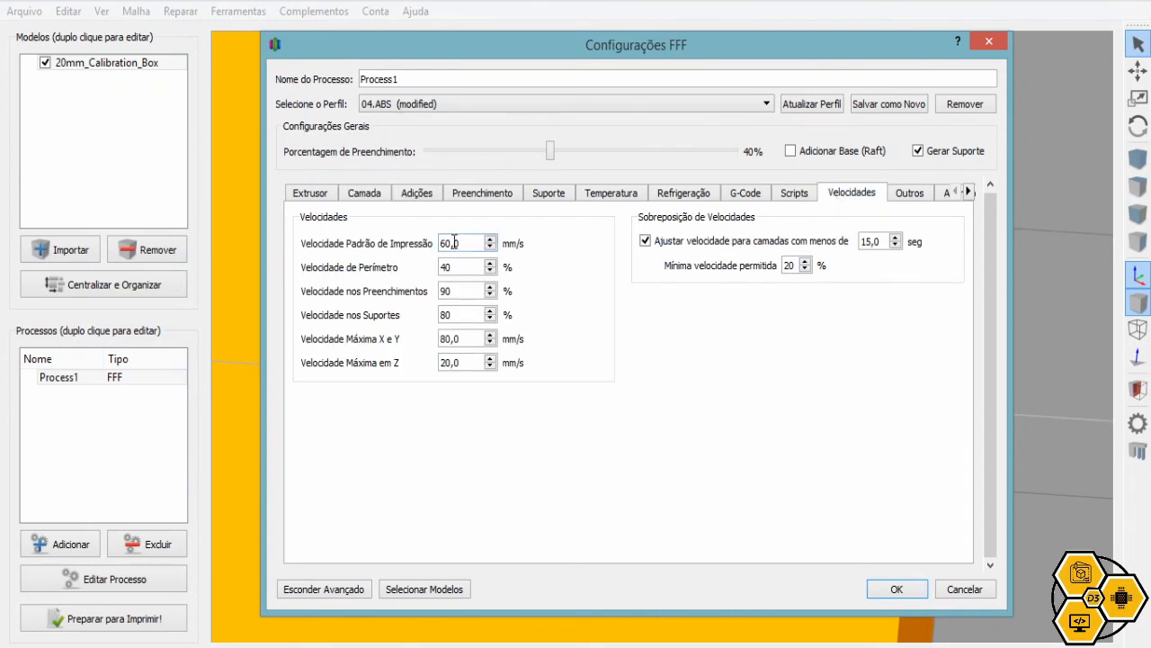
drag(472, 242, 441, 241)
click(453, 266)
drag(453, 268, 433, 267)
click(452, 267)
click(460, 290)
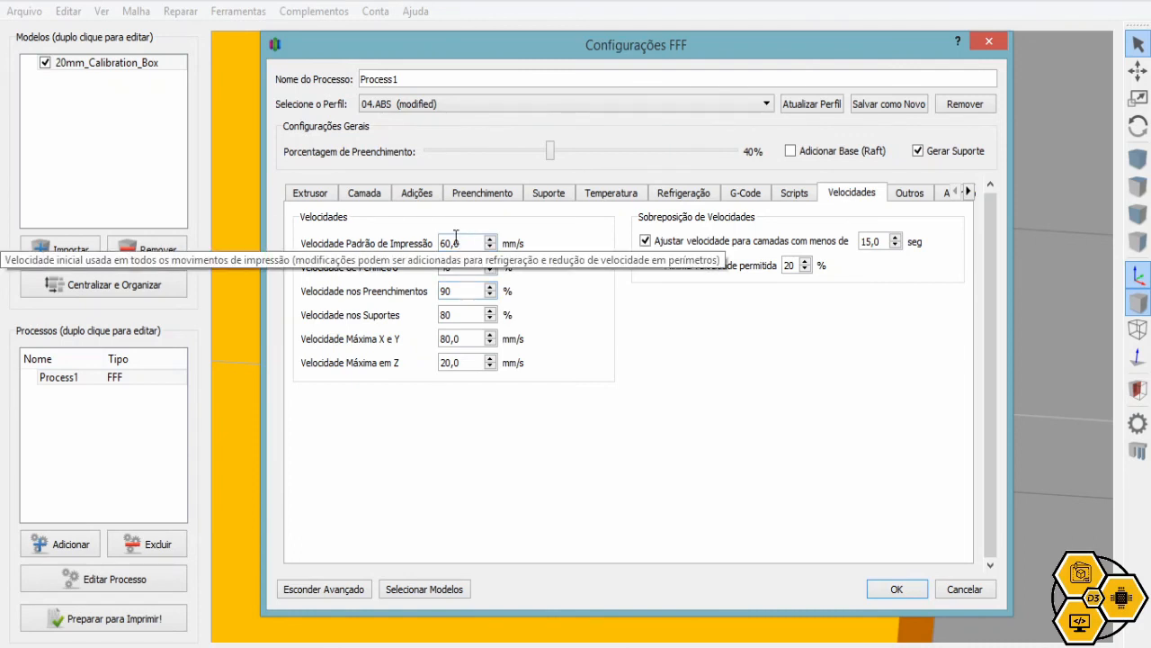
double_click(462, 338)
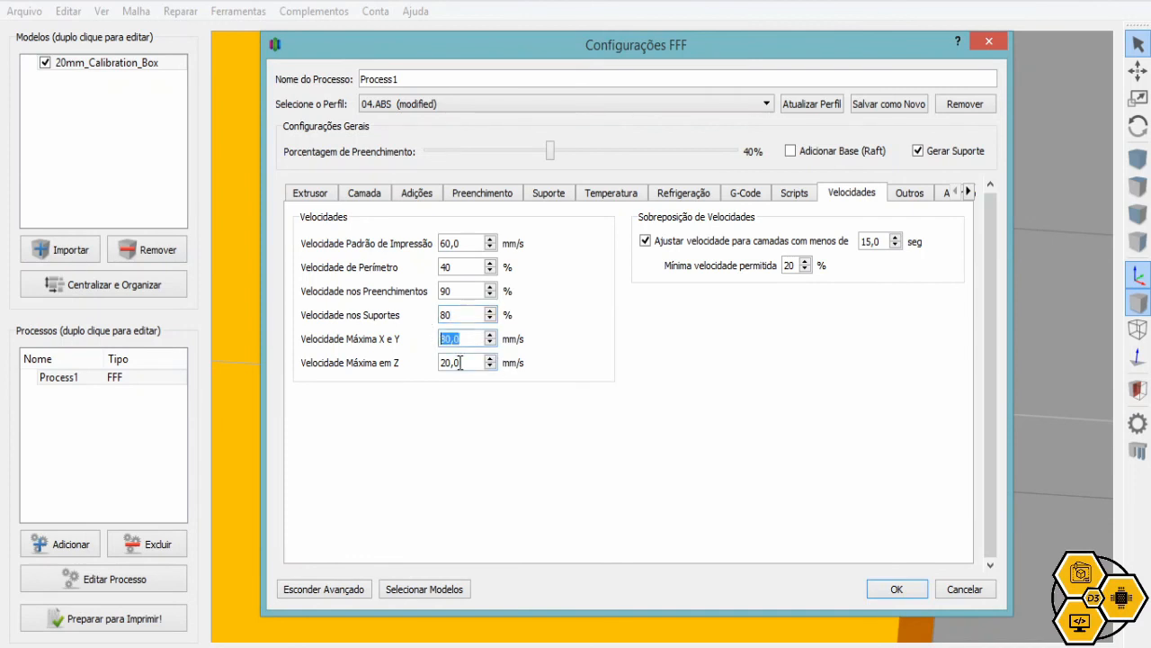
double_click(459, 362)
double_click(469, 339)
click(969, 192)
click(859, 196)
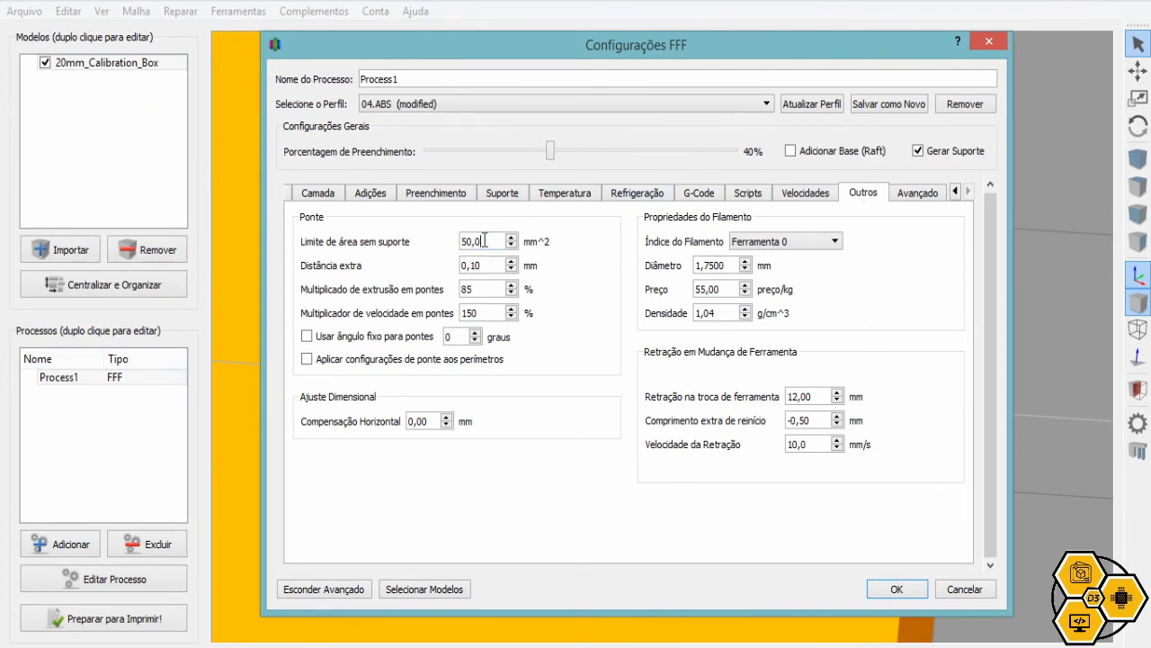
drag(486, 237, 455, 235)
click(920, 194)
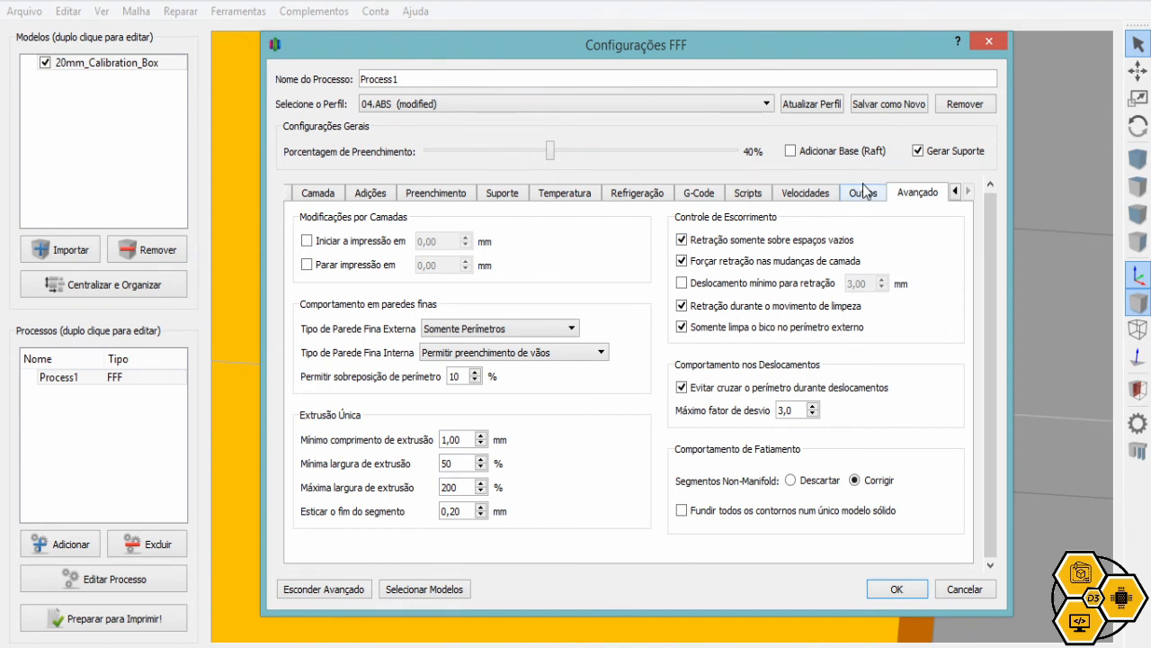
click(809, 196)
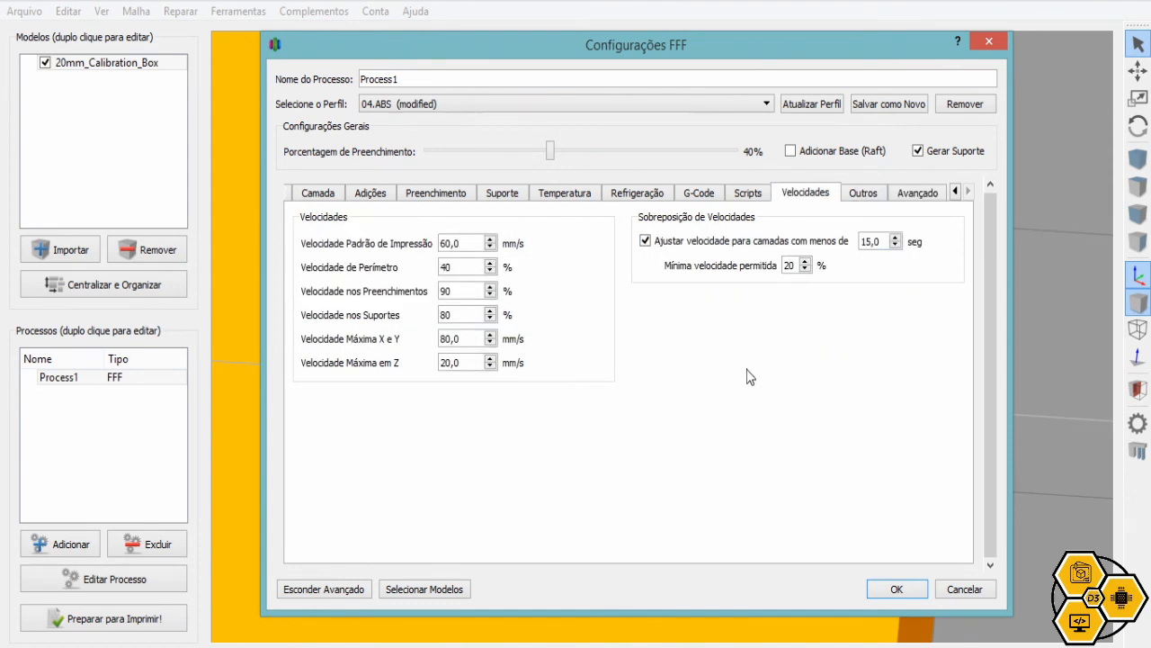